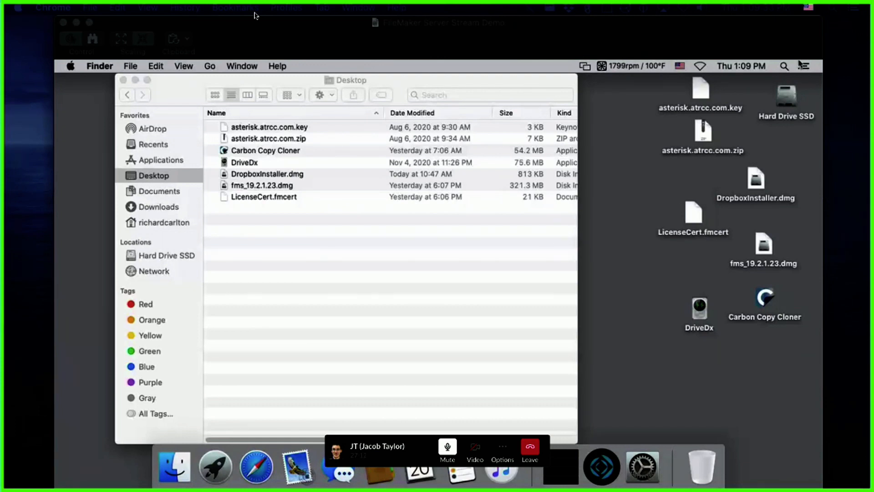
Step: Bring the remote Mac's Finder desktop into focus in the Screen Sharing window
{"action": "left_click_drag", "start_coordinate": [419, 442], "coordinate": [743, 467]}
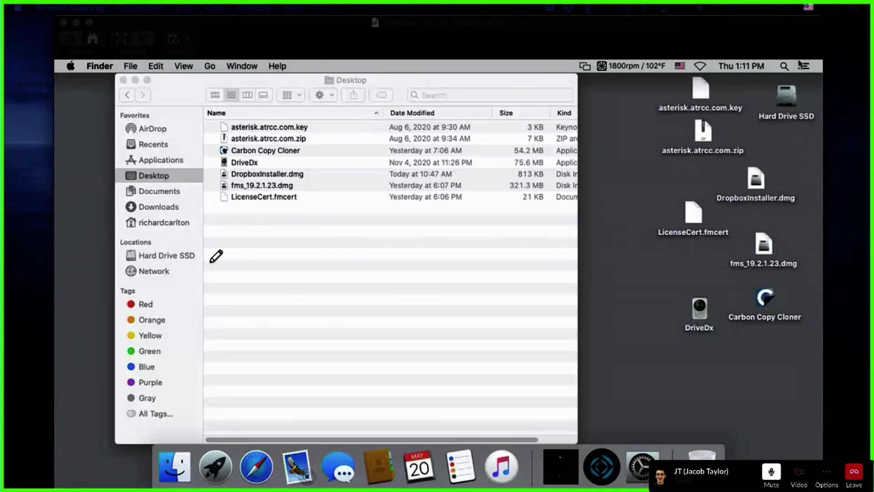
{"action": "left_click", "coordinate": [631, 36]}
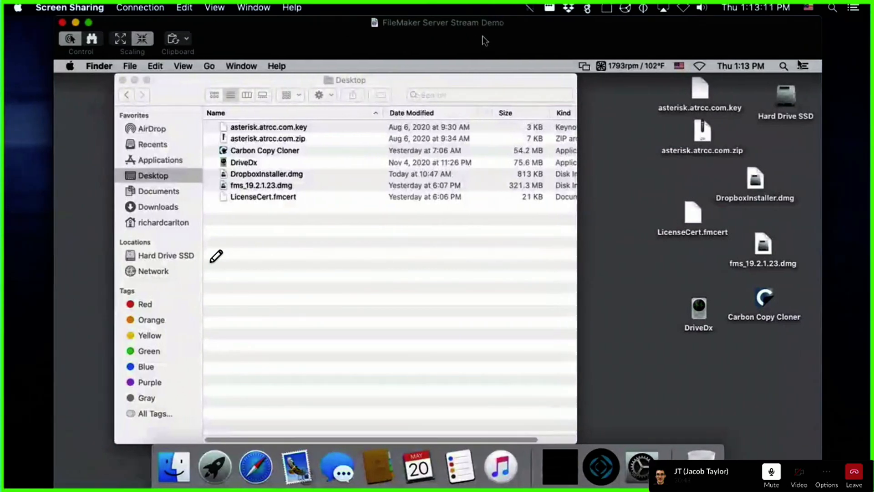
{"action": "left_click", "coordinate": [70, 66]}
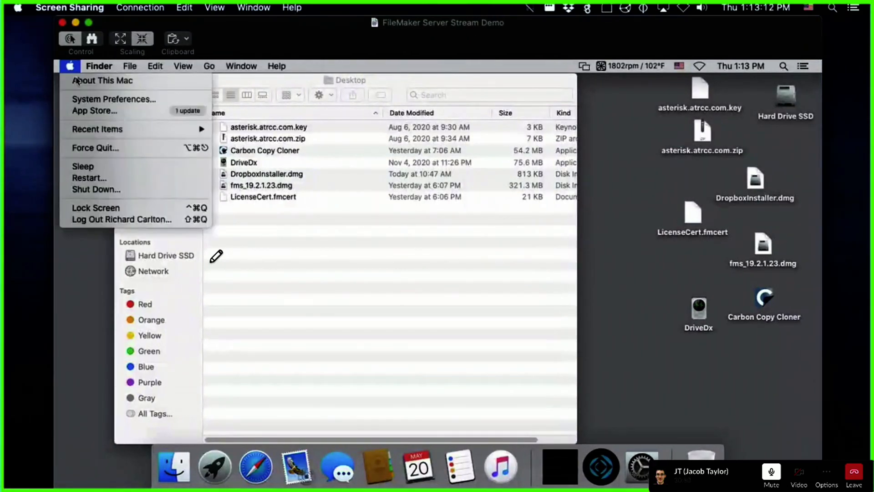
{"action": "key", "text": "Return"}
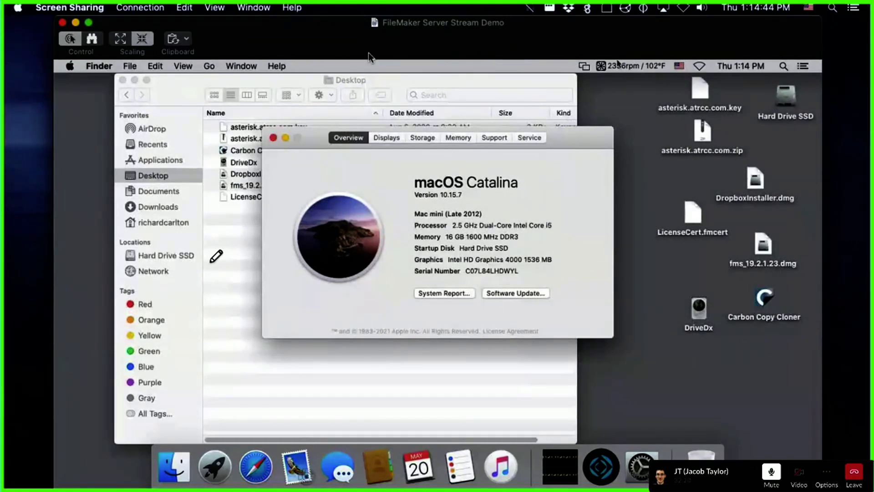
{"action": "left_click", "coordinate": [273, 138]}
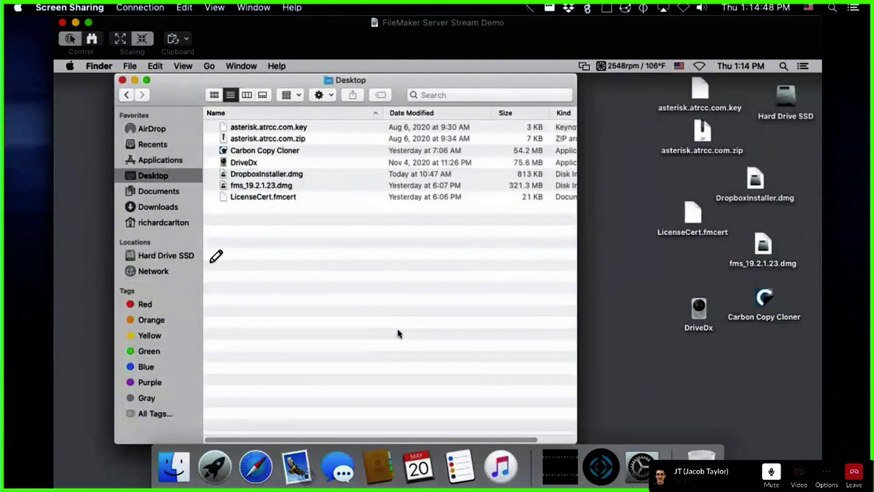
Step: Select the fms_19.2.1.23.dmg disk image in the Desktop folder list
{"action": "left_click", "coordinate": [271, 186]}
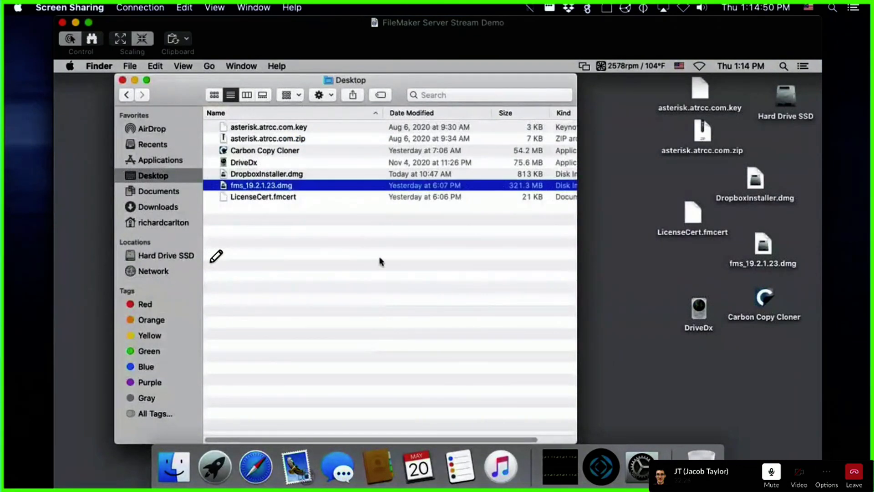
{"action": "left_click", "coordinate": [70, 66]}
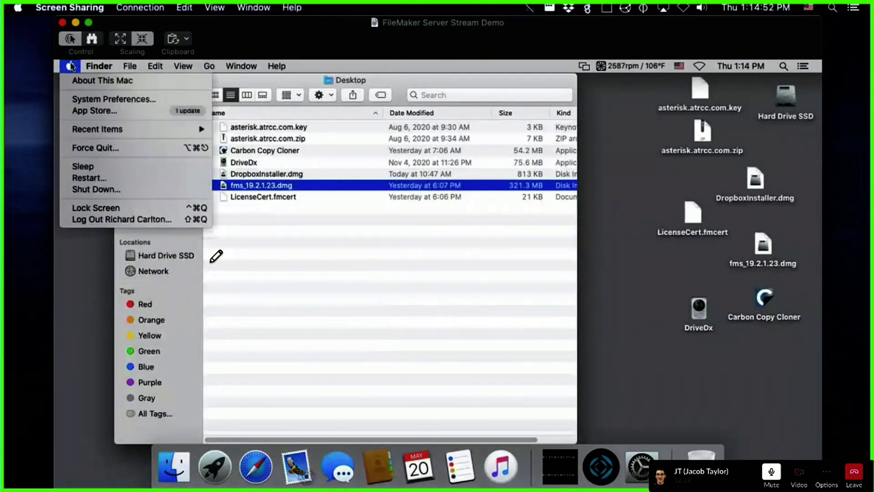
{"action": "left_click", "coordinate": [543, 342]}
{"action": "left_click", "coordinate": [526, 341]}
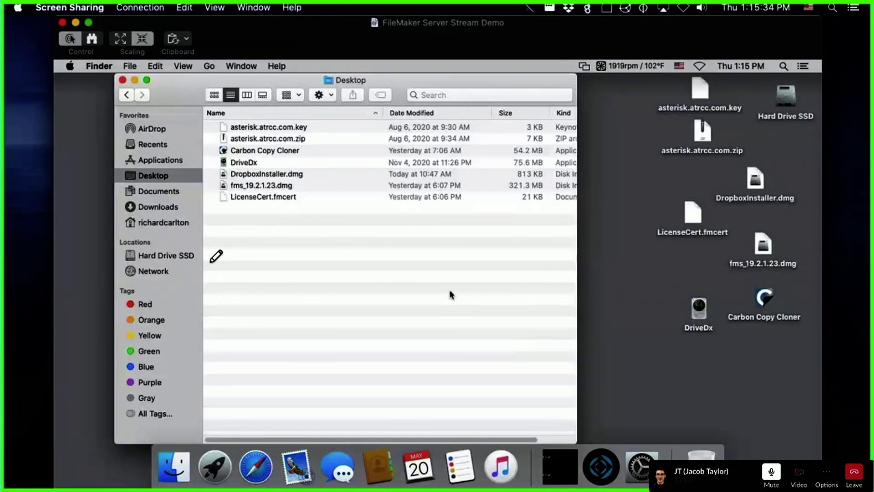
{"action": "left_click", "coordinate": [279, 187]}
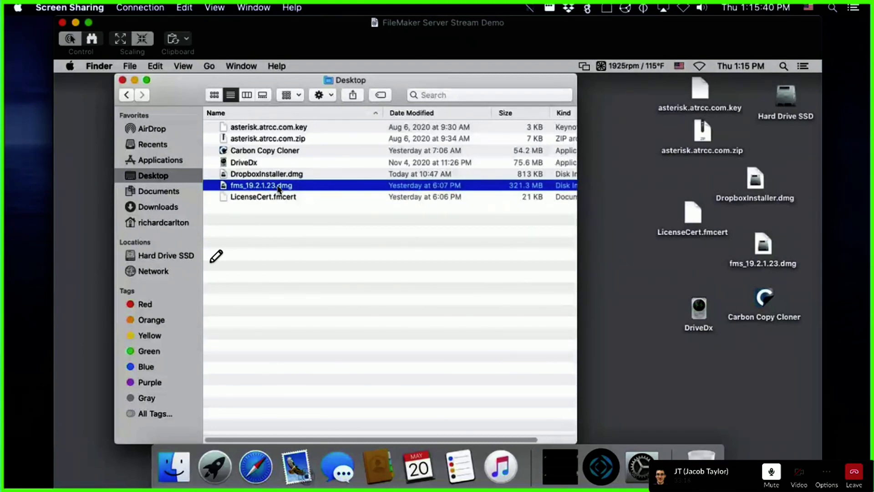
Step: Mount fms_19.2.1.23.dmg and select FileMaker Server 19.pkg in its volume window
{"action": "double_click", "coordinate": [279, 187]}
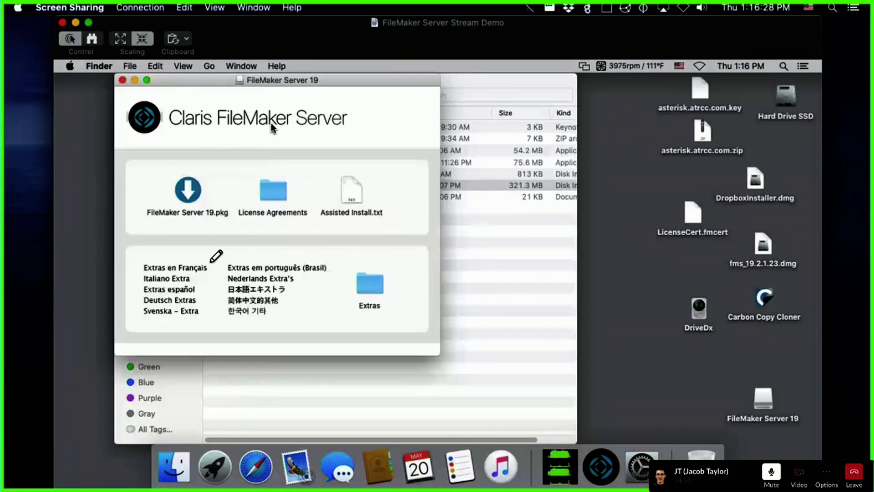
{"action": "left_click", "coordinate": [187, 201]}
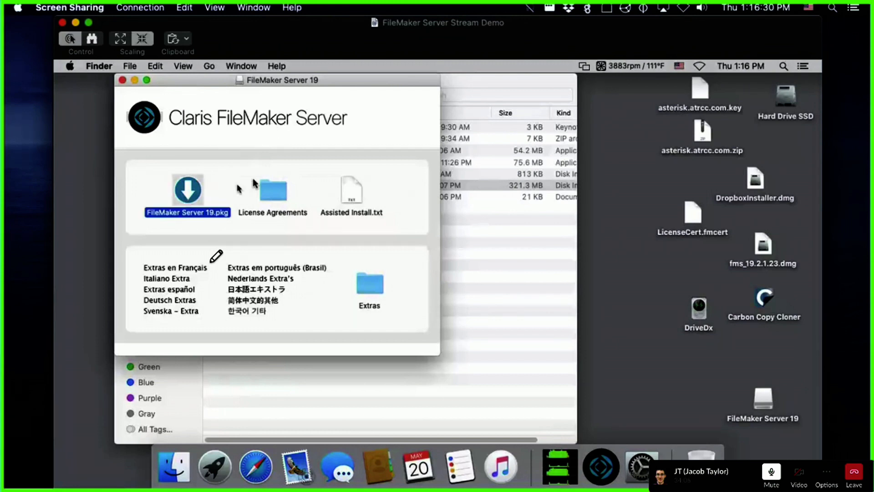
Step: Launch FileMaker Server 19.pkg, pass its install check, and arrange the installer and disk windows
{"action": "double_click", "coordinate": [189, 201]}
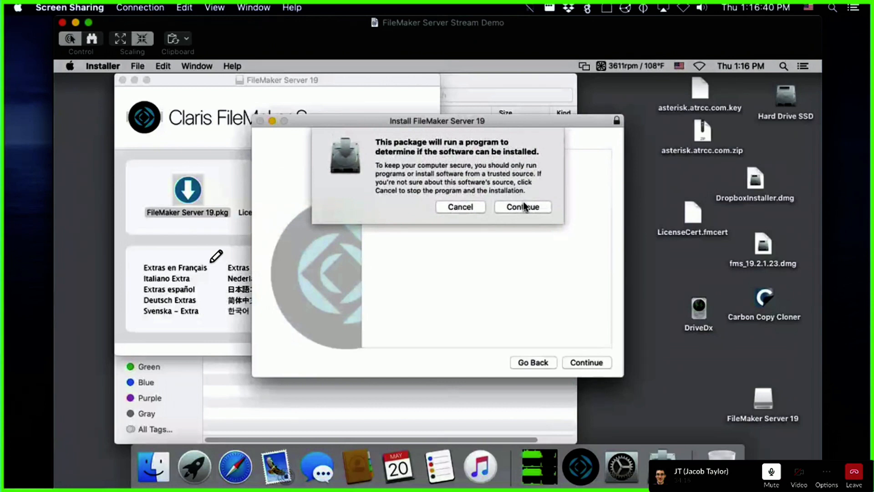
{"action": "left_click", "coordinate": [523, 202]}
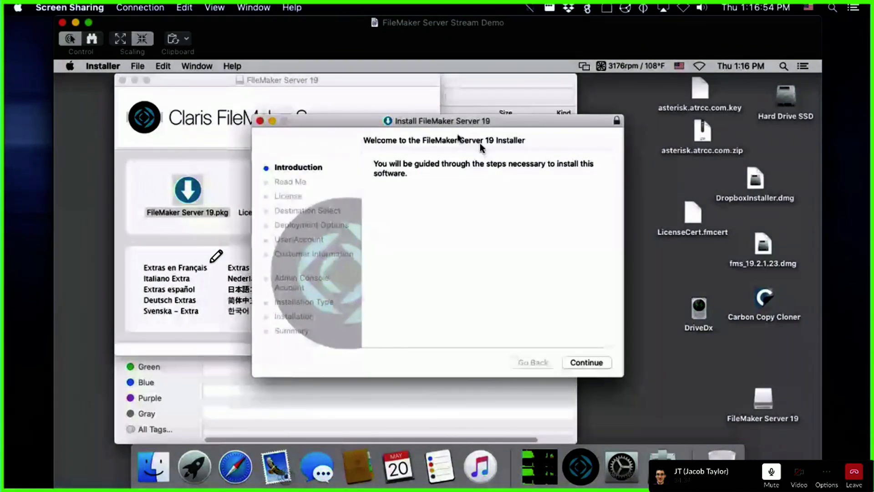
{"action": "left_click_drag", "start_coordinate": [459, 121], "coordinate": [598, 155]}
{"action": "left_click", "coordinate": [321, 203]}
{"action": "left_click_drag", "start_coordinate": [342, 80], "coordinate": [521, 135]}
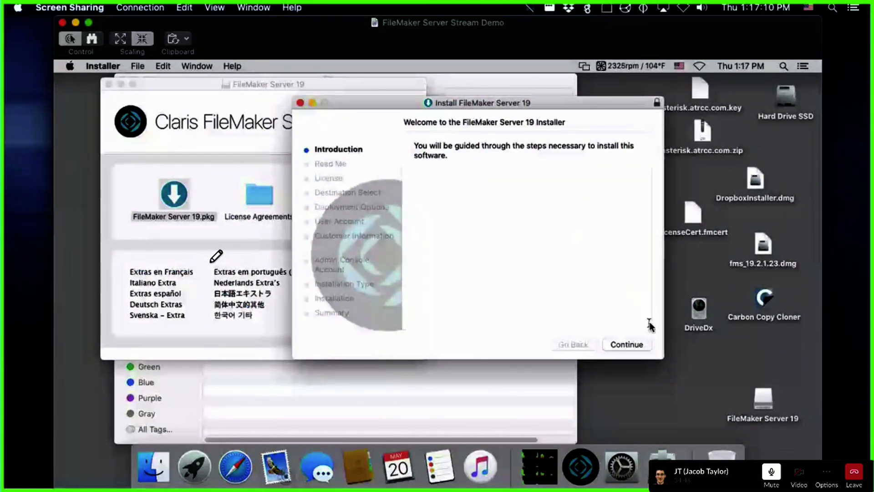
Step: Continue past Introduction, Read Me and License, agree to the terms, and allow Downloads folder access
{"action": "left_click", "coordinate": [635, 347]}
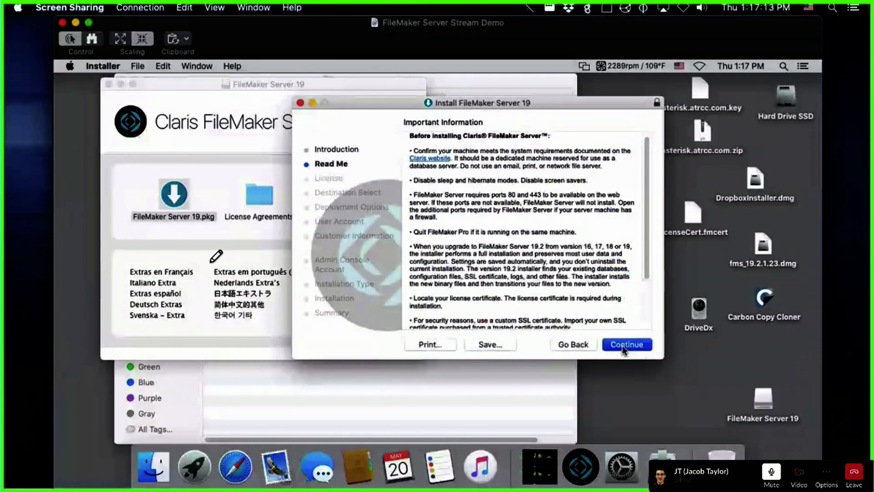
{"action": "left_click", "coordinate": [624, 349]}
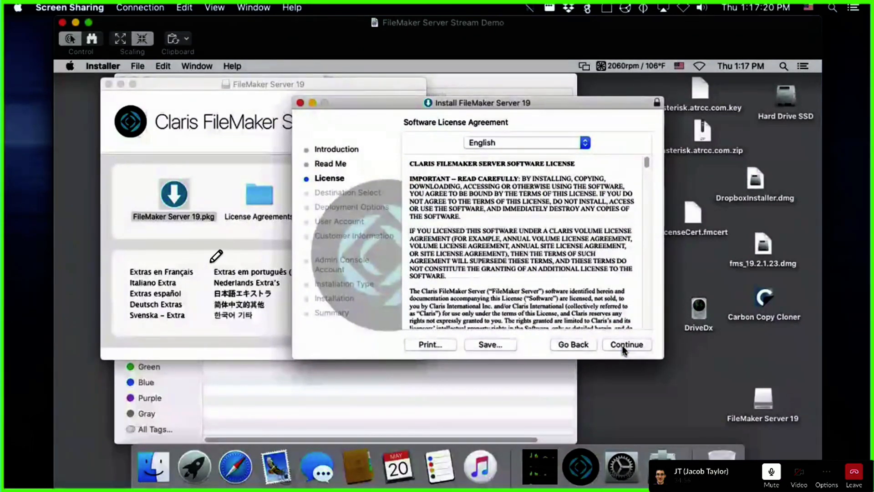
{"action": "left_click", "coordinate": [625, 346]}
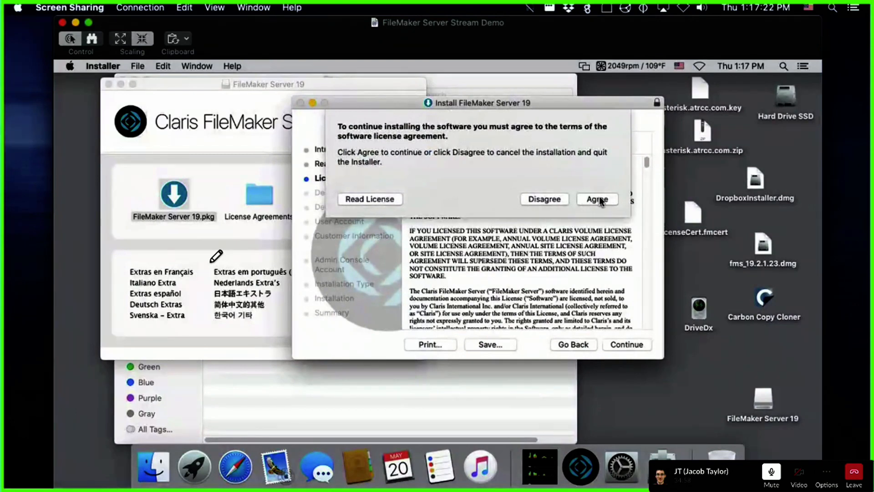
{"action": "left_click", "coordinate": [599, 199]}
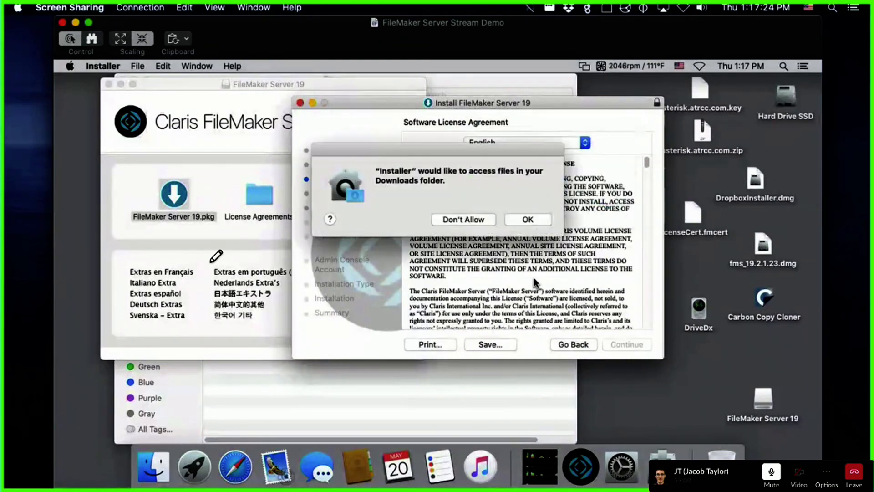
{"action": "left_click", "coordinate": [528, 220]}
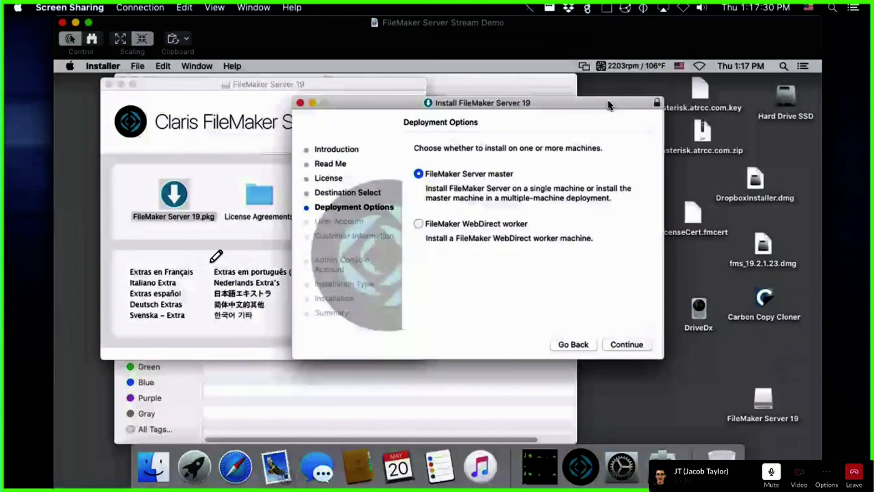
Step: Select LicenseCert.fmcert on the desktop and check the Documents and Downloads folders
{"action": "left_click_drag", "start_coordinate": [608, 99], "coordinate": [493, 93]}
{"action": "left_click", "coordinate": [692, 214]}
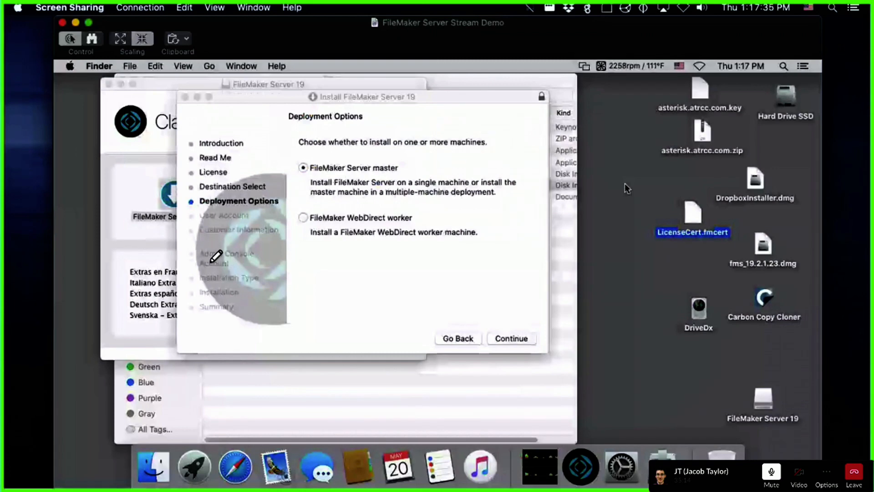
{"action": "left_click", "coordinate": [427, 365]}
{"action": "left_click", "coordinate": [157, 191]}
{"action": "left_click", "coordinate": [152, 204]}
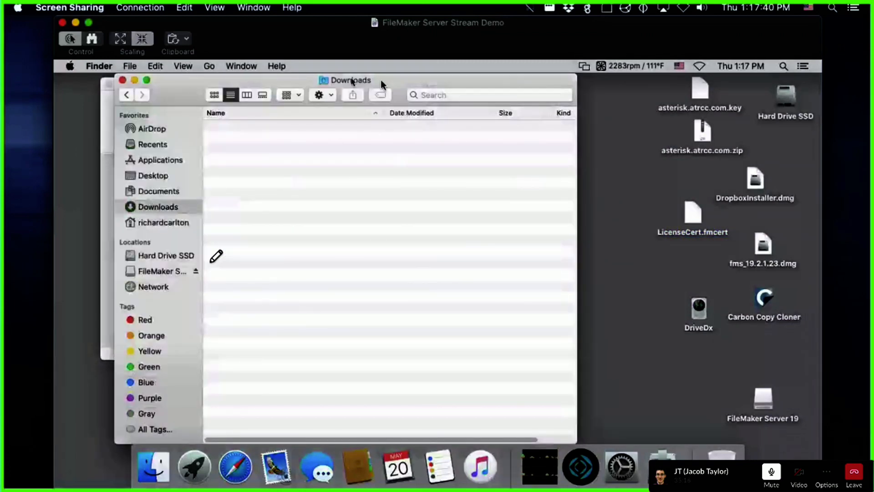
{"action": "left_click", "coordinate": [122, 80]}
{"action": "left_click", "coordinate": [357, 99]}
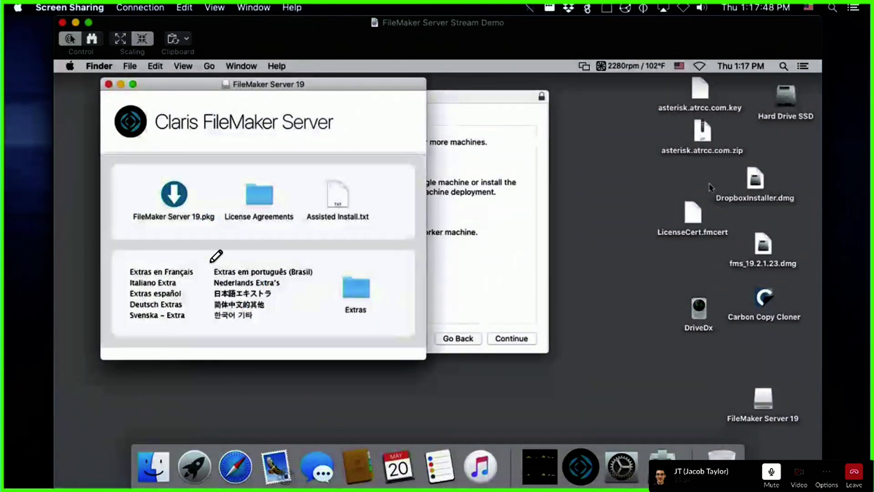
Step: Reselect LicenseCert.fmcert, then return the installer to the license agreement page
{"action": "left_click", "coordinate": [689, 223]}
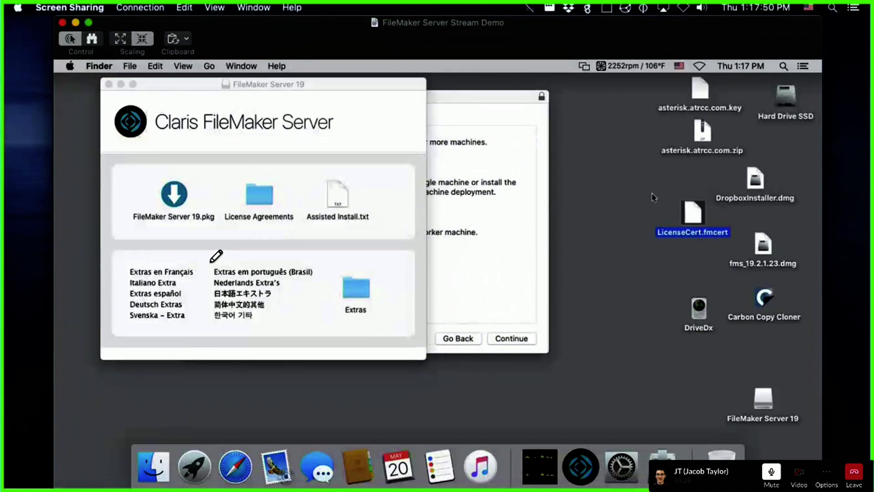
{"action": "left_click", "coordinate": [773, 258]}
{"action": "left_click", "coordinate": [640, 275]}
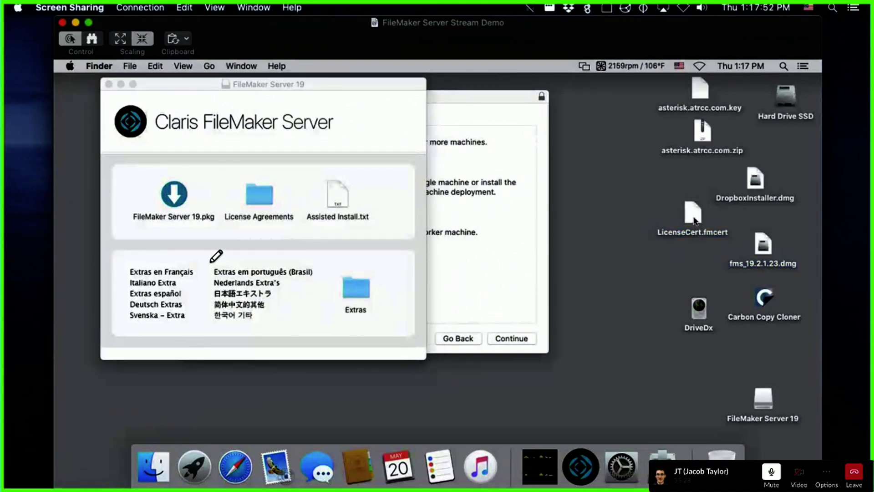
{"action": "left_click", "coordinate": [695, 221]}
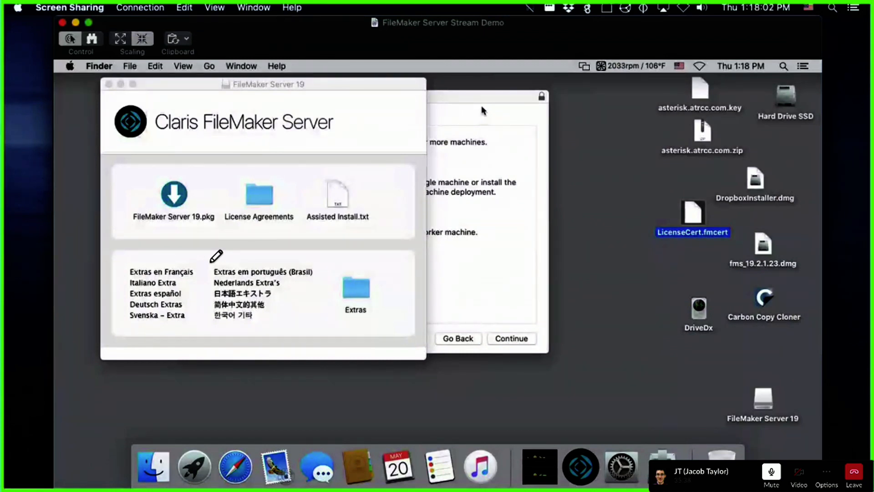
{"action": "left_click", "coordinate": [469, 106]}
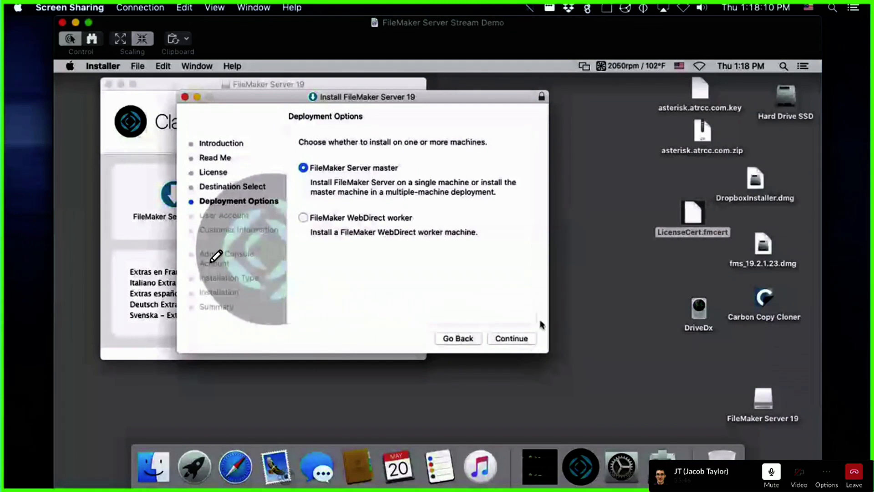
{"action": "left_click", "coordinate": [468, 339]}
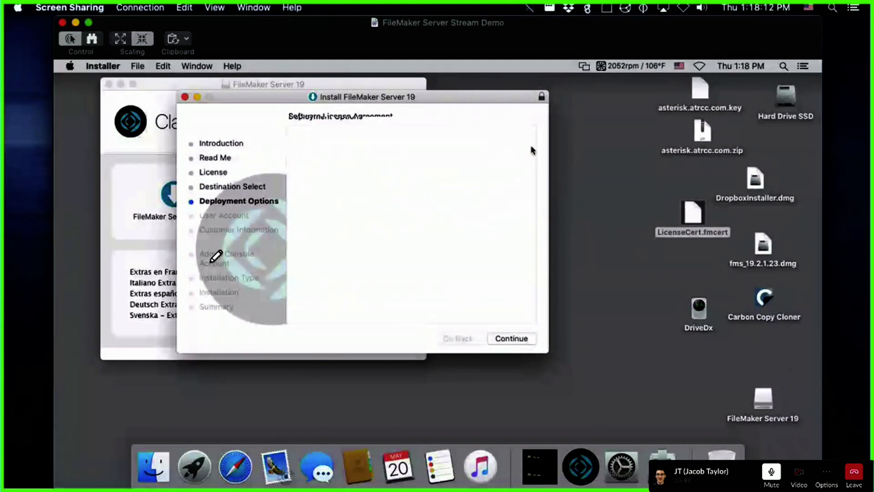
Step: Open a new Finder window on Downloads and drag LicenseCert.fmcert into it
{"action": "left_click", "coordinate": [154, 466]}
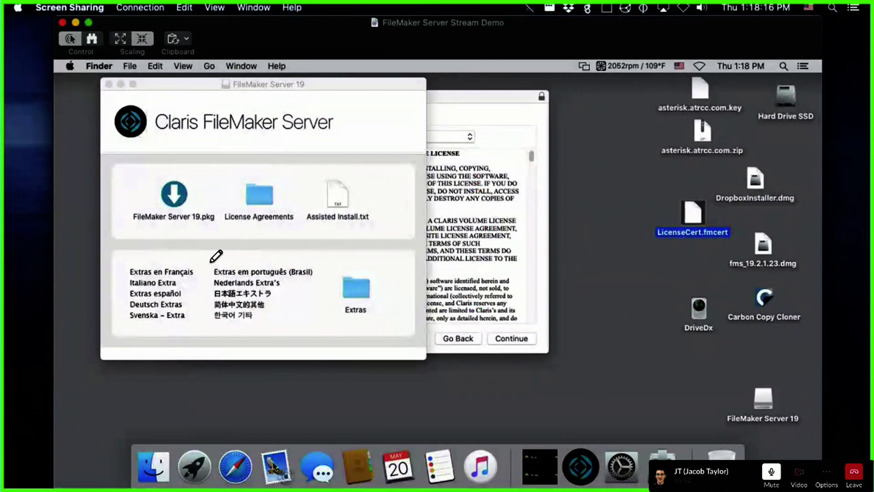
{"action": "right_click", "coordinate": [156, 464]}
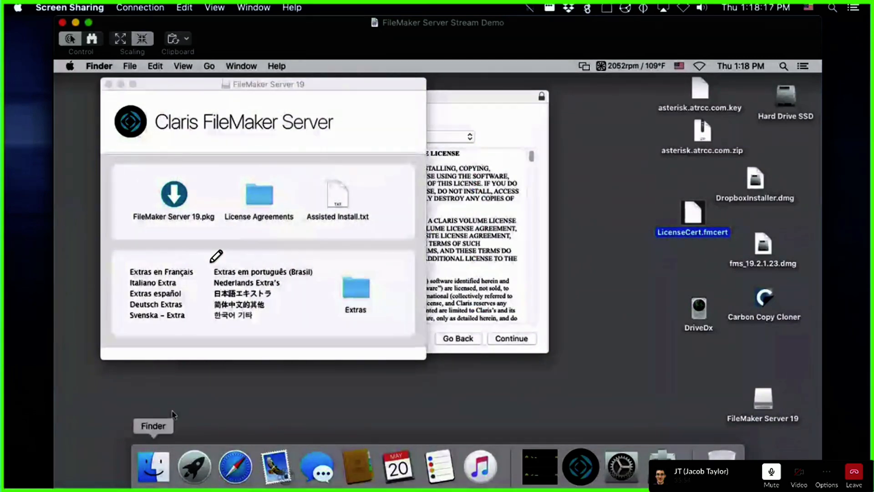
{"action": "left_click", "coordinate": [194, 217]}
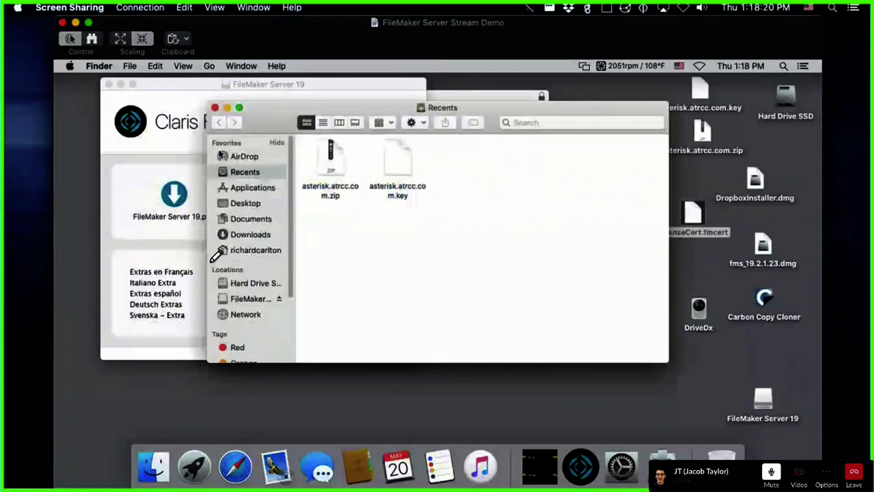
{"action": "left_click", "coordinate": [251, 234]}
{"action": "left_click_drag", "start_coordinate": [576, 113], "coordinate": [530, 98]}
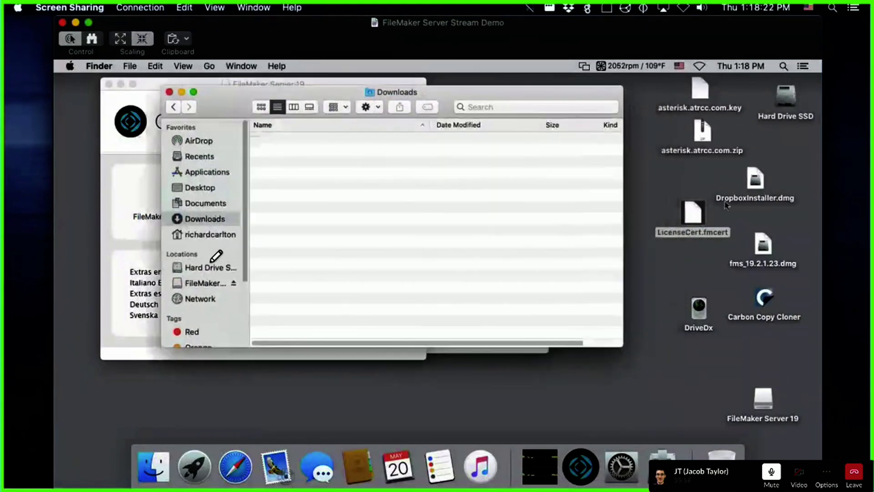
{"action": "left_click_drag", "start_coordinate": [693, 212], "coordinate": [415, 250]}
{"action": "left_click", "coordinate": [415, 247]}
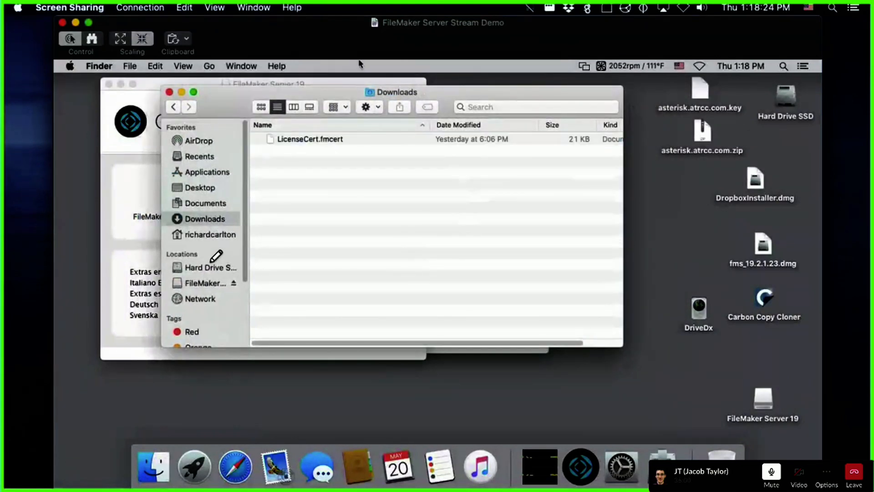
Step: Move the Downloads window aside and advance the installer past the license page
{"action": "left_click_drag", "start_coordinate": [319, 93], "coordinate": [487, 320]}
{"action": "left_click", "coordinate": [337, 116]}
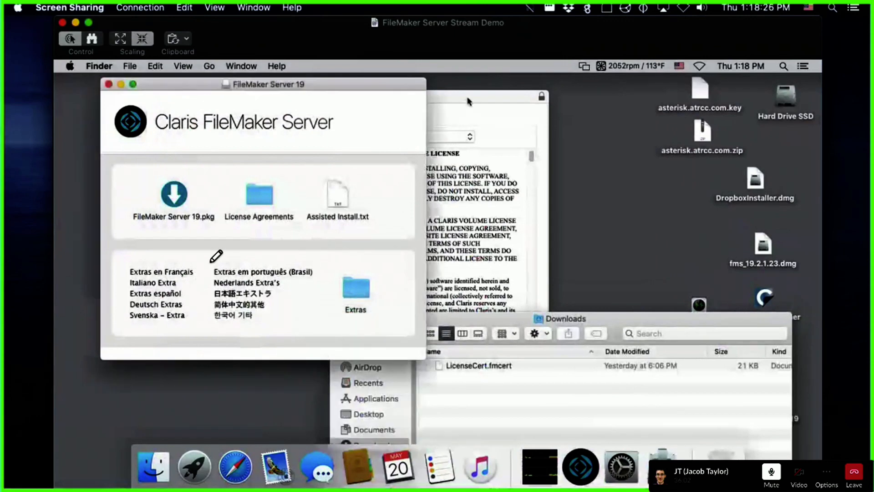
{"action": "left_click", "coordinate": [467, 102]}
{"action": "left_click", "coordinate": [515, 340]}
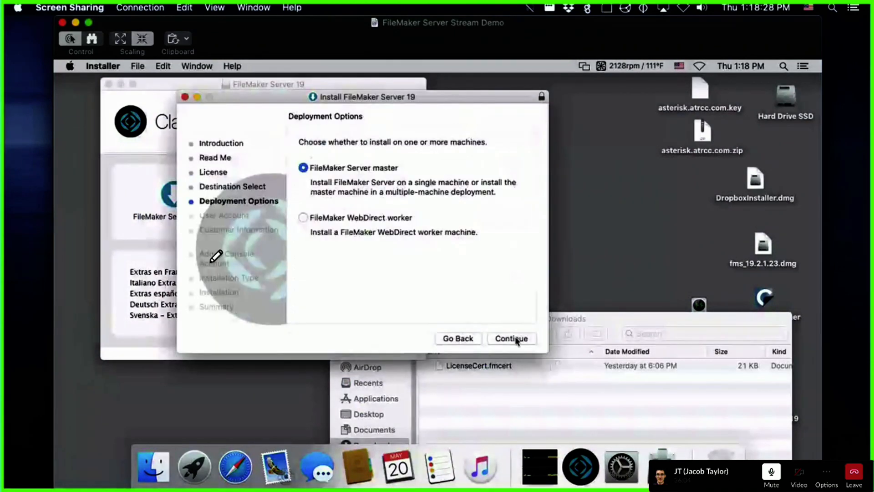
Step: Keep the master deployment and fmserver account, and enter the company's organization name
{"action": "left_click", "coordinate": [516, 339]}
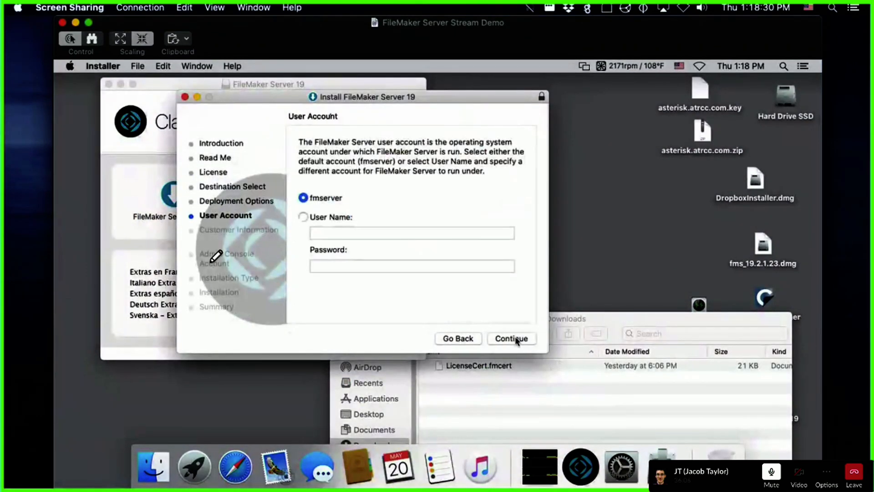
{"action": "left_click", "coordinate": [501, 339]}
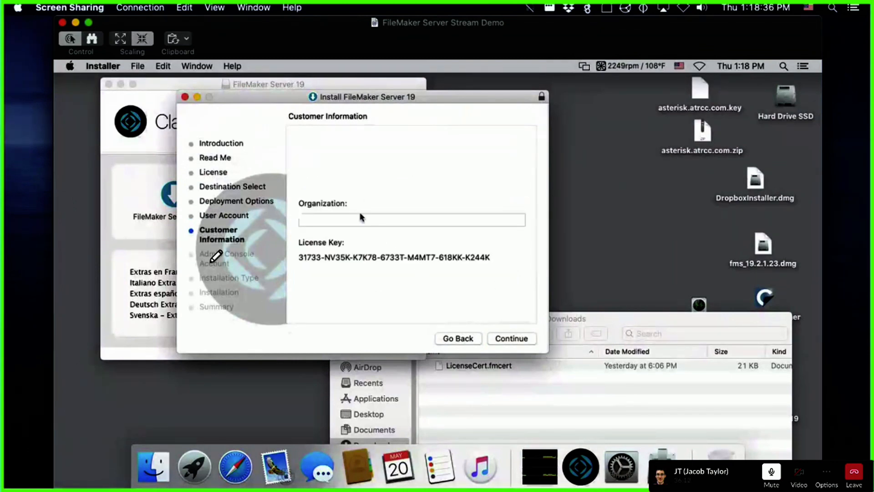
{"action": "left_click", "coordinate": [354, 220]}
{"action": "type", "text": "Ri"}
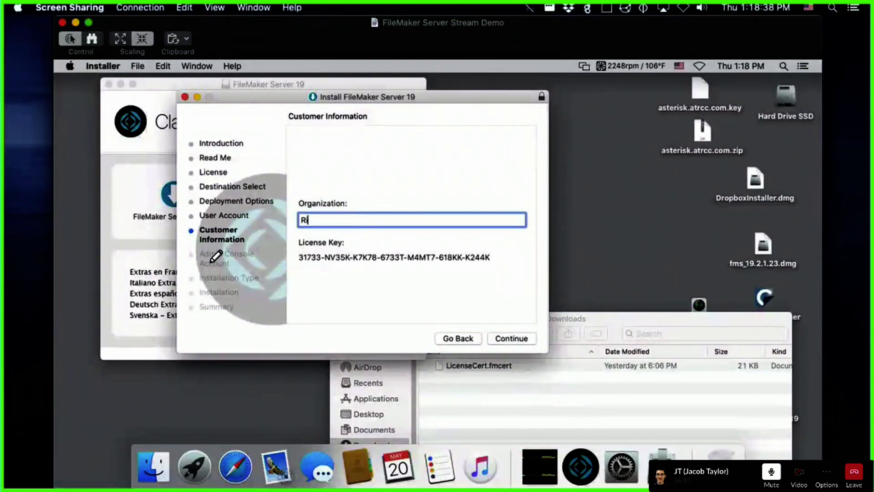
{"action": "type", "text": "chard Carlton Consulting, Inc."}
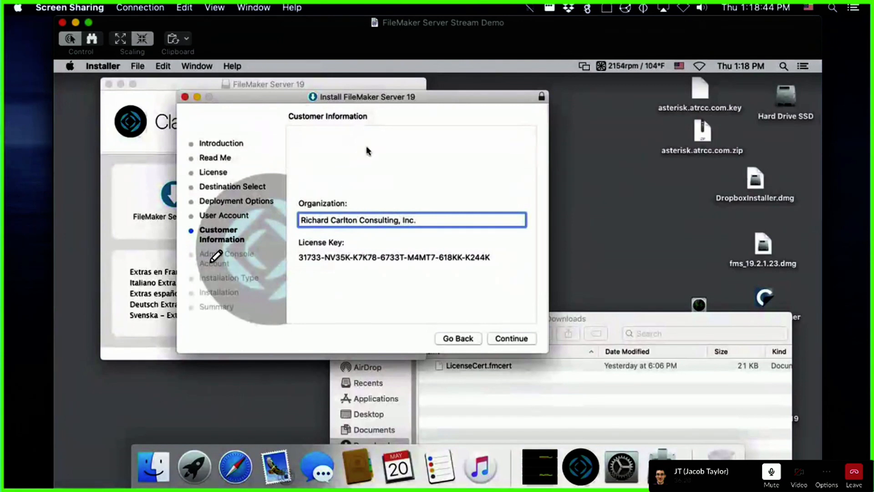
{"action": "left_click", "coordinate": [520, 341]}
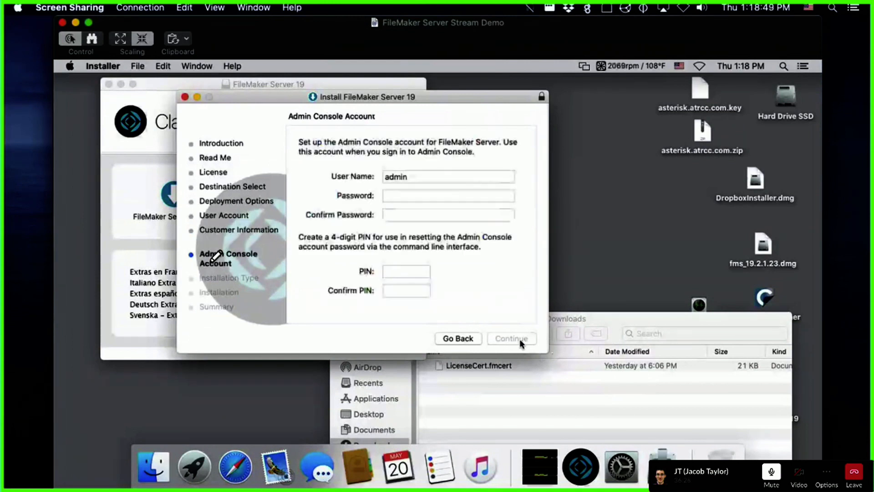
{"action": "left_click", "coordinate": [444, 197]}
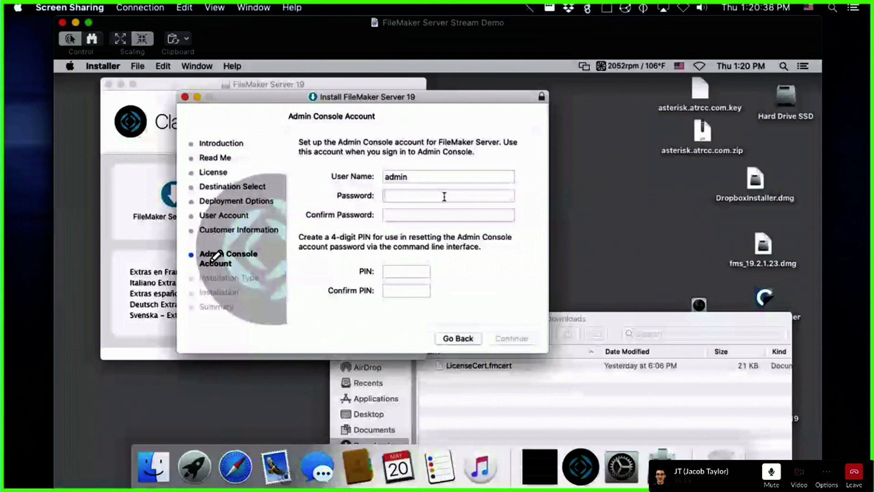
Step: Enter and confirm the Admin Console password and the 4-digit reset PIN
{"action": "type", "text": "admin"}
{"action": "type", "text": "123"}
{"action": "key", "text": "Tab"}
{"action": "type", "text": "admi"}
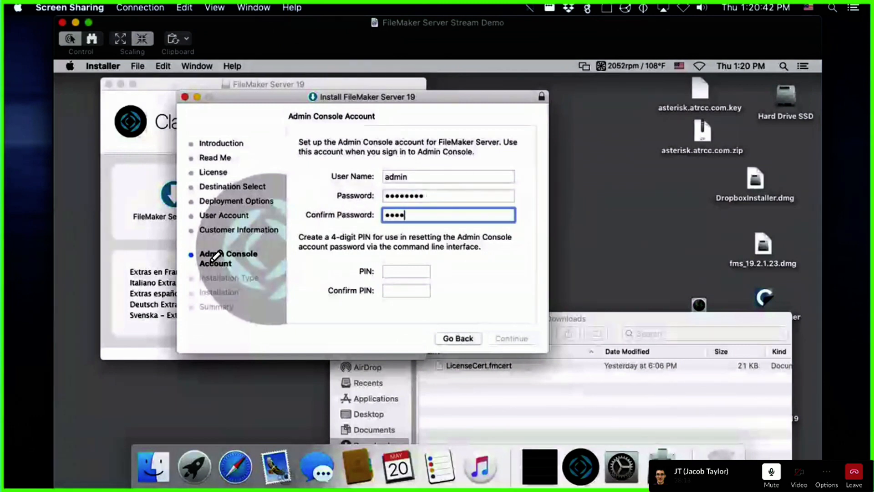
{"action": "type", "text": "n123"}
{"action": "key", "text": "Tab"}
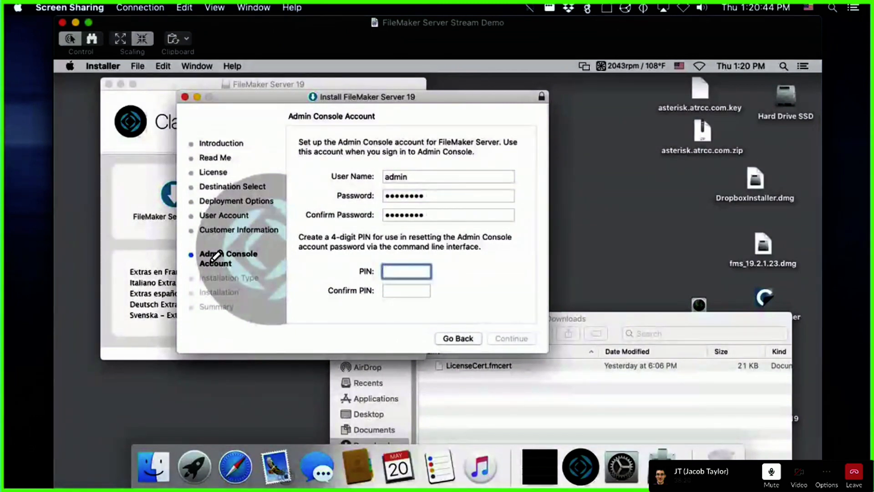
{"action": "type", "text": "1234"}
{"action": "key", "text": "Tab"}
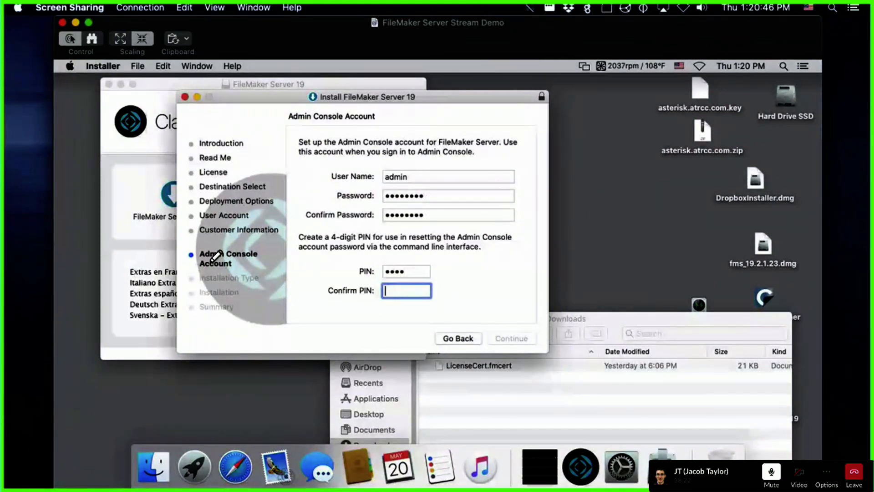
{"action": "type", "text": "1234"}
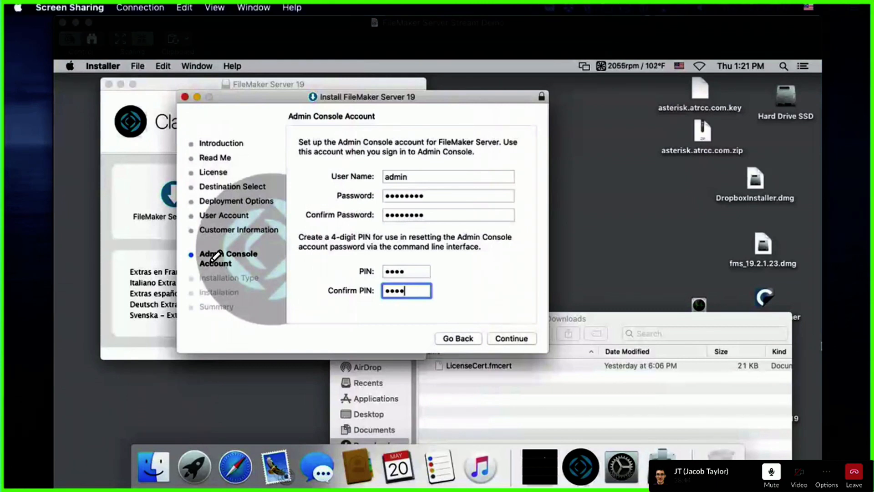
Step: Accept the account details, start the standard install, and authorize with the Mac administrator password
{"action": "left_click", "coordinate": [516, 339]}
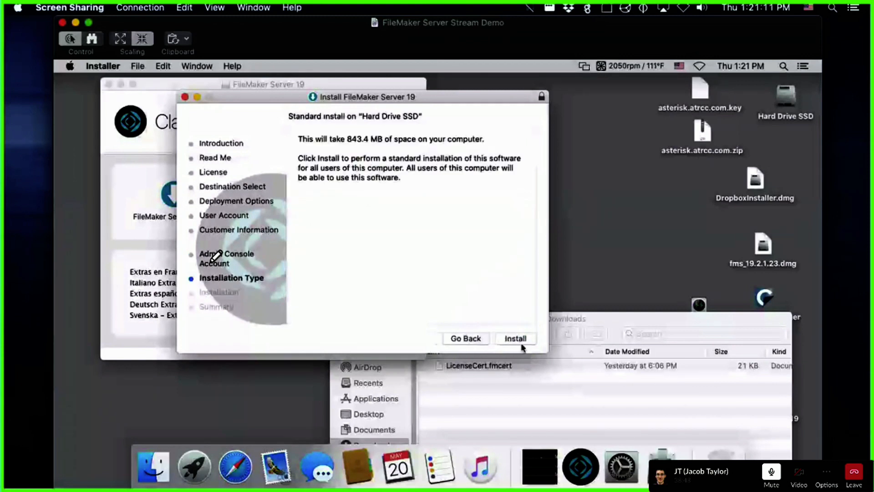
{"action": "left_click", "coordinate": [514, 338]}
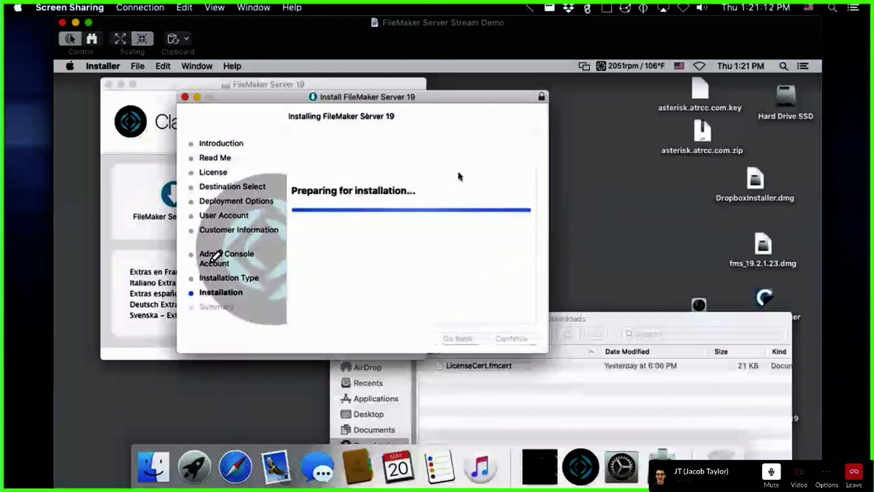
{"action": "type", "text": "****"}
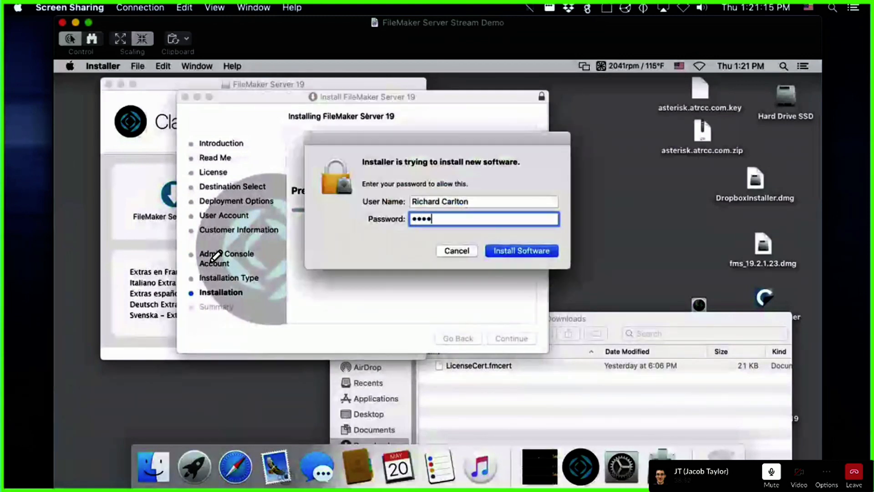
{"action": "type", "text": "**"}
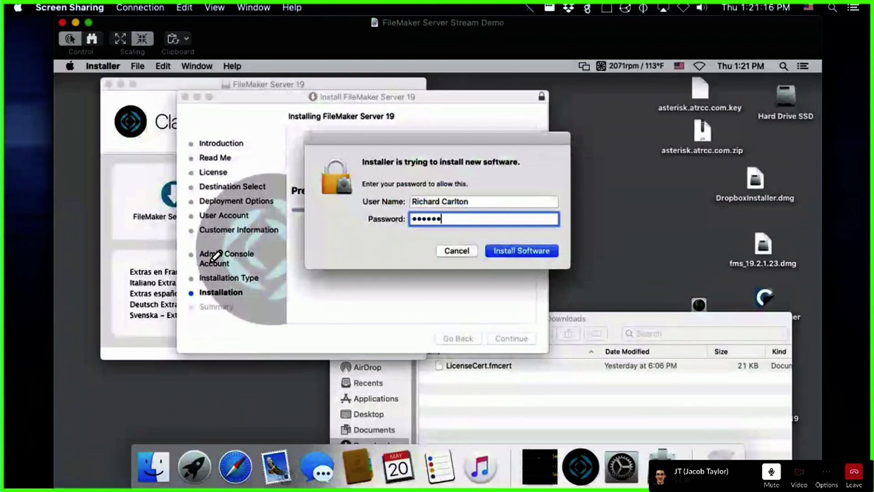
{"action": "type", "text": "******"}
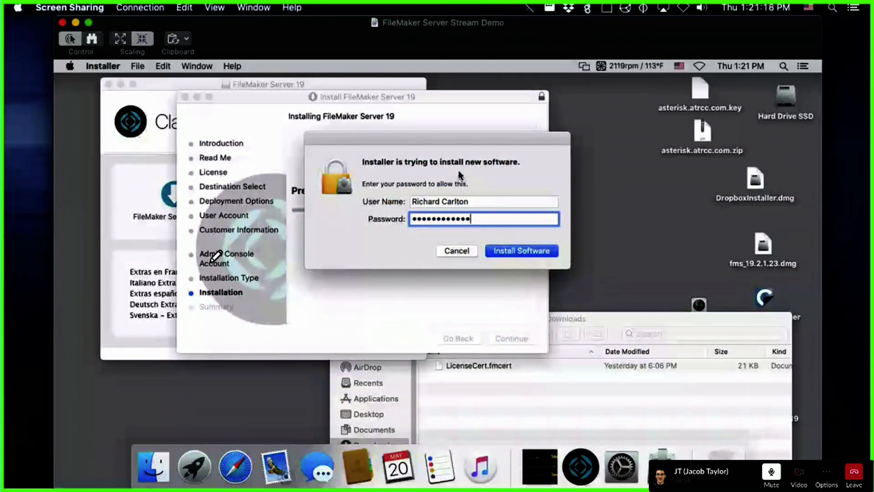
{"action": "key", "text": "Return"}
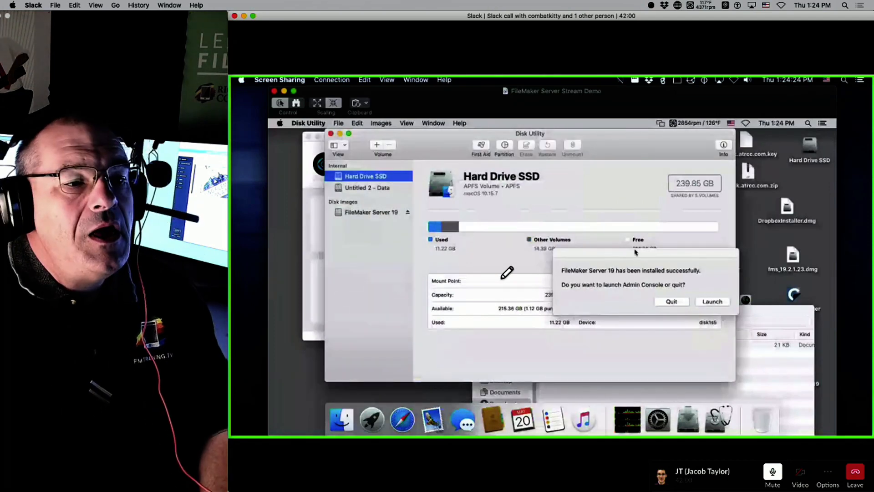
{"action": "left_click_drag", "start_coordinate": [649, 253], "coordinate": [693, 342]}
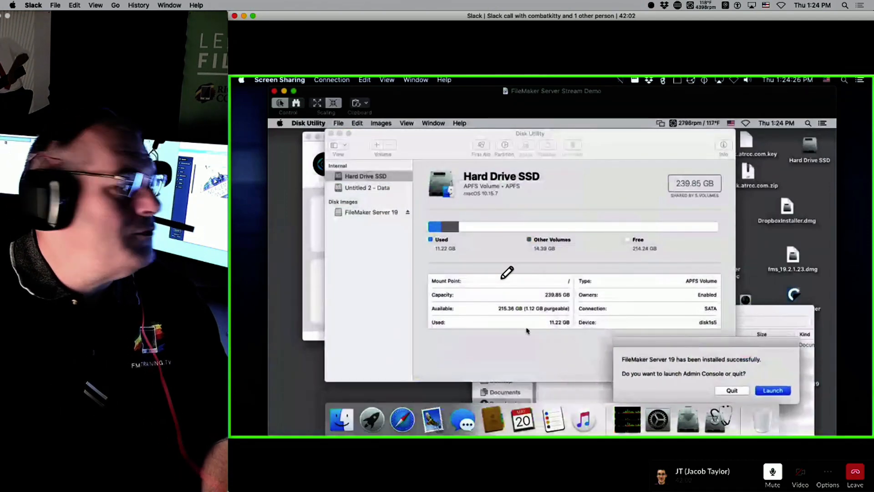
{"action": "left_click", "coordinate": [375, 187]}
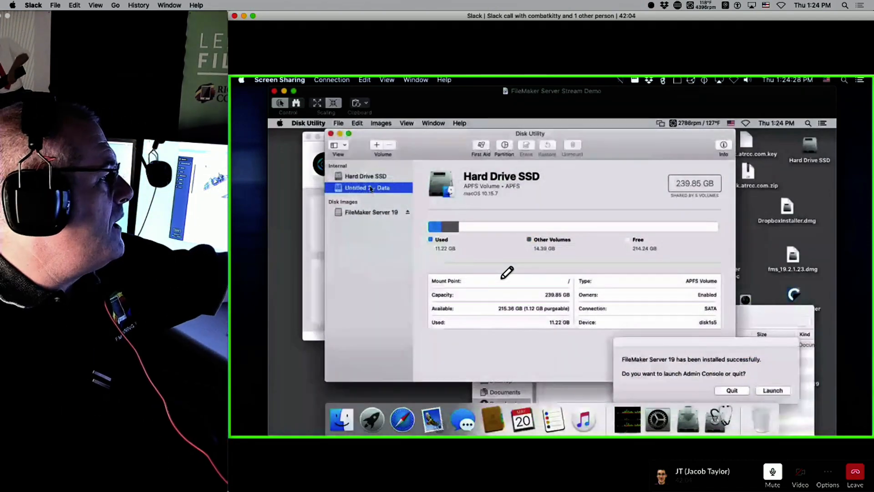
{"action": "left_click", "coordinate": [377, 177]}
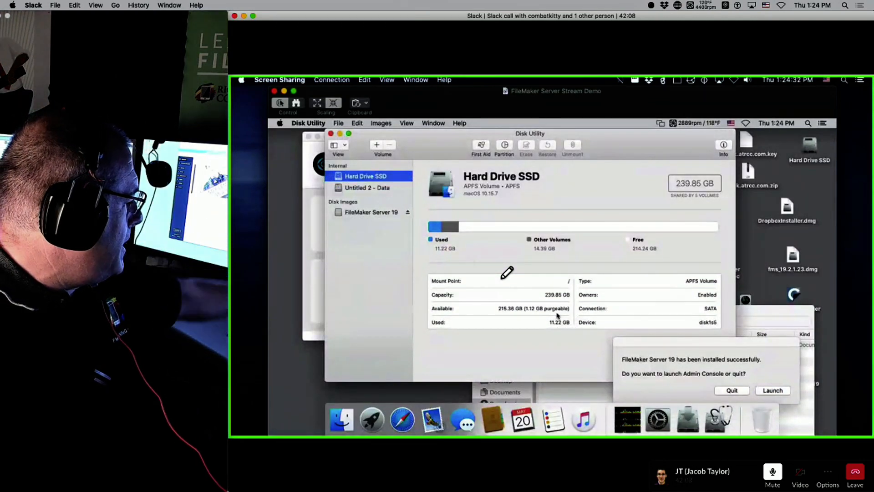
{"action": "left_click", "coordinate": [378, 187]}
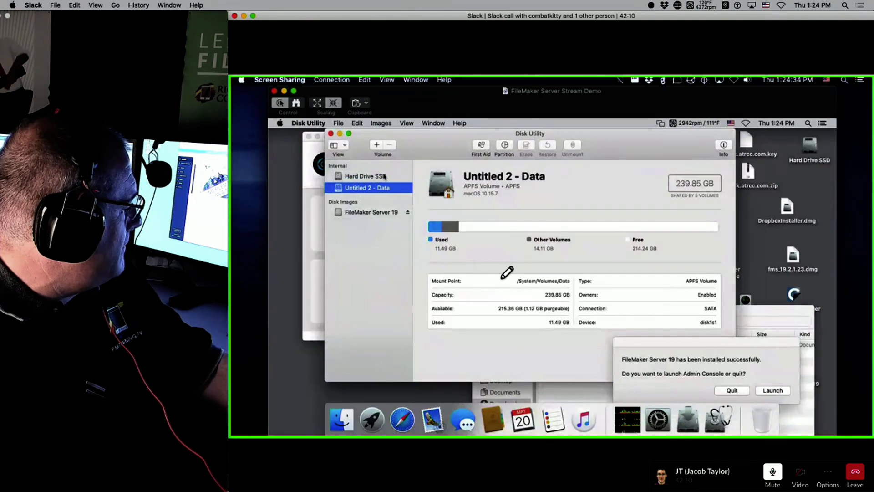
{"action": "left_click", "coordinate": [384, 176]}
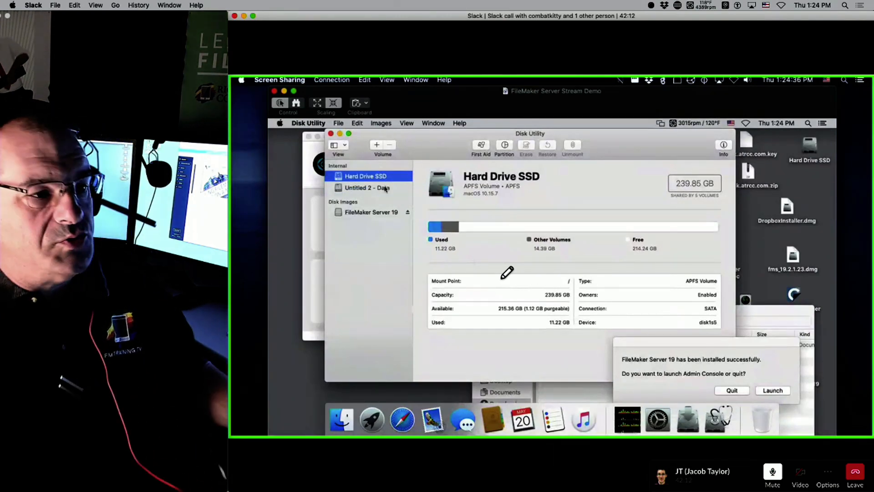
{"action": "left_click", "coordinate": [384, 187]}
{"action": "left_click", "coordinate": [366, 176]}
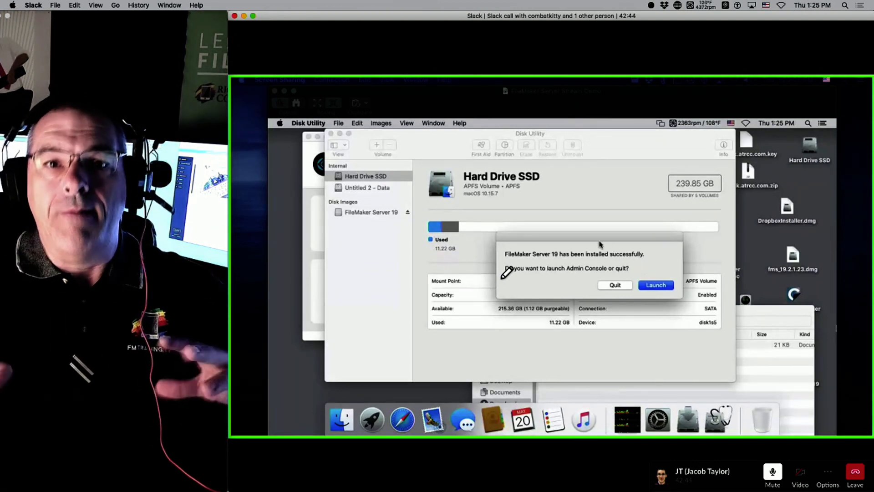
Step: Minimize Disk Utility and move the success prompt beside the installer window
{"action": "left_click", "coordinate": [579, 230]}
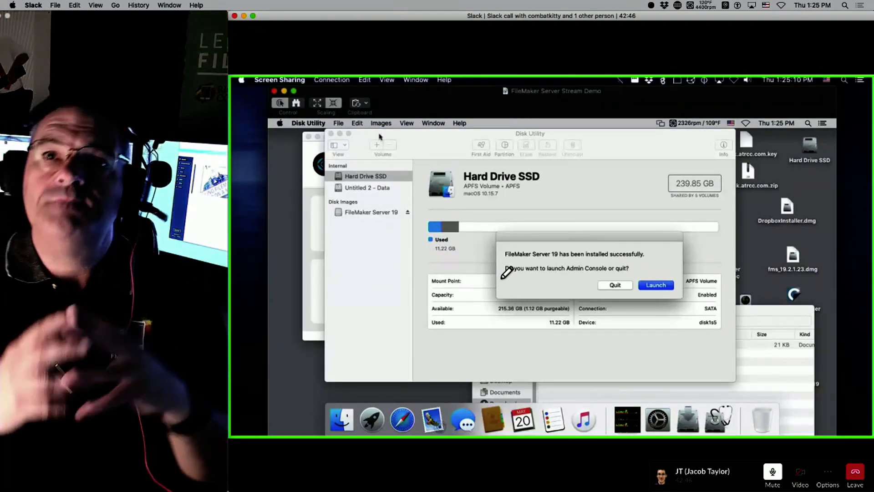
{"action": "left_click", "coordinate": [339, 134]}
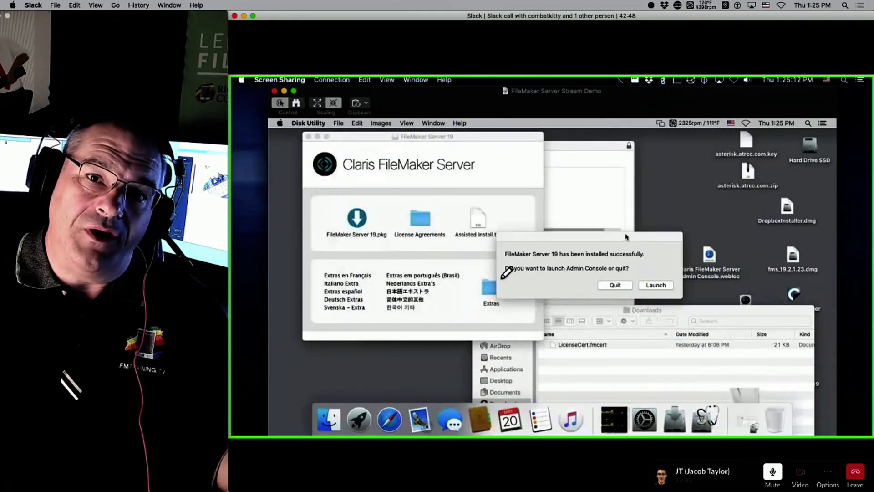
{"action": "left_click_drag", "start_coordinate": [625, 236], "coordinate": [699, 173]}
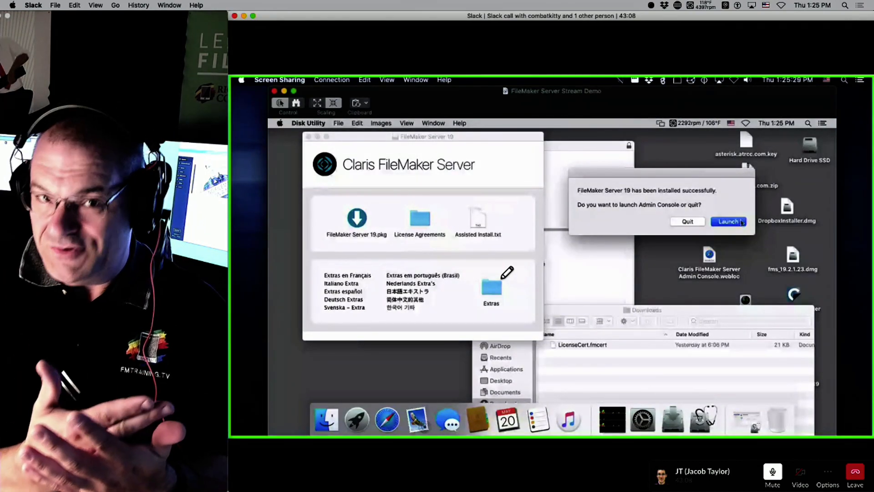
Step: Launch the Admin Console at 127.0.0.1:16001 from the finished FileMaker Server 19 installer
{"action": "left_click", "coordinate": [734, 222]}
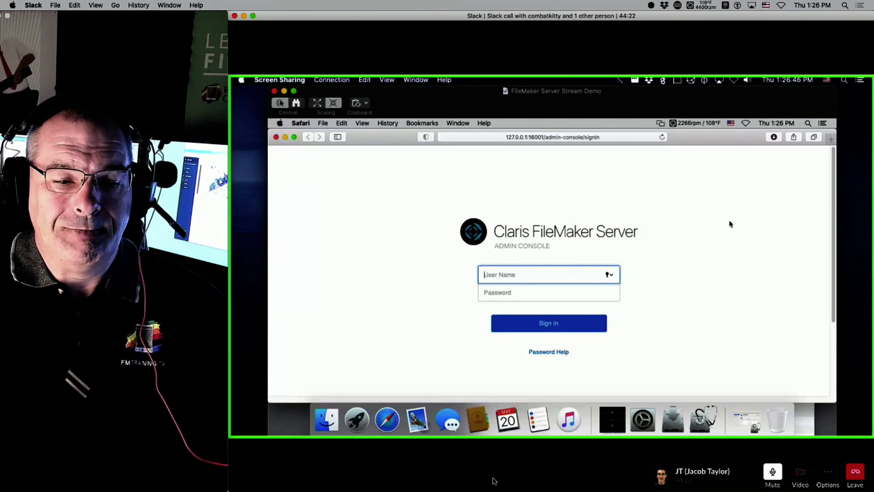
Step: Reload the Admin Console sign-in page with Cmd+R, then bring back the finished FileMaker Server installer
{"action": "left_click", "coordinate": [253, 16]}
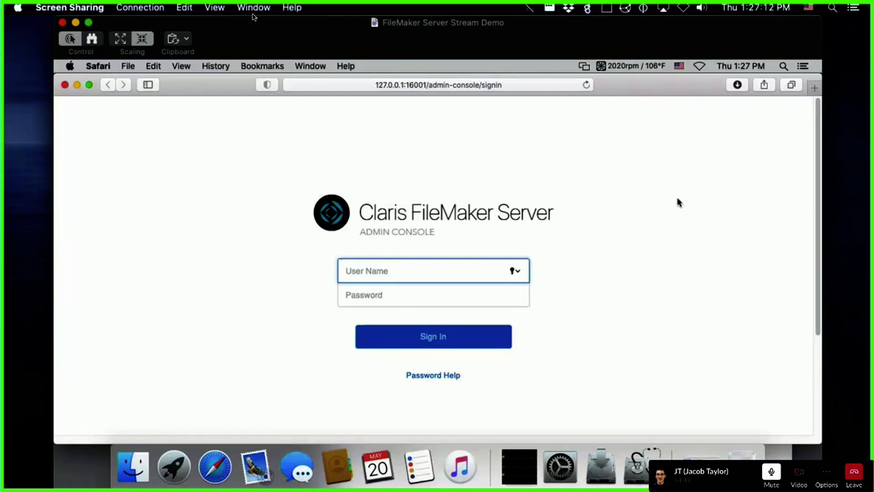
{"action": "left_click", "coordinate": [678, 198]}
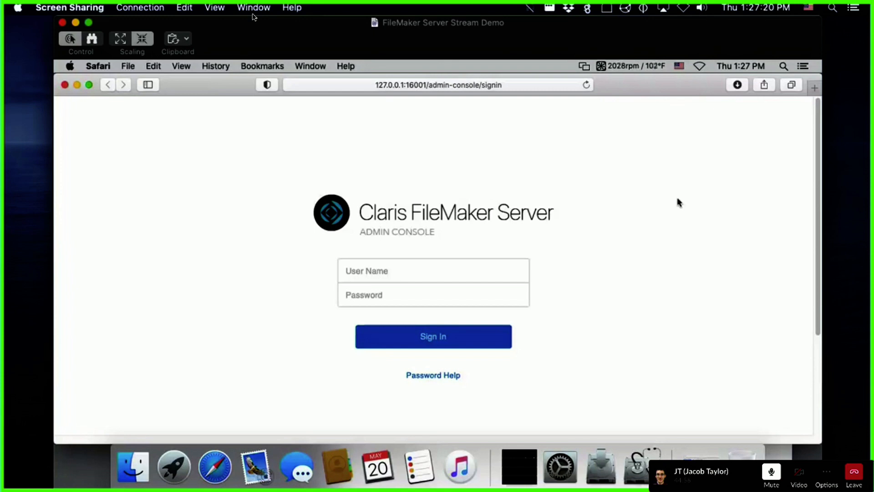
{"action": "key", "text": "super+r"}
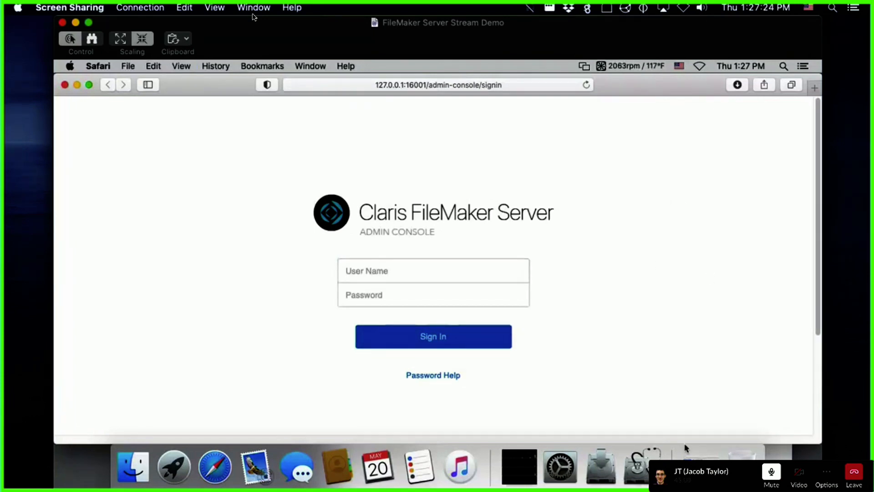
{"action": "left_click", "coordinate": [601, 467]}
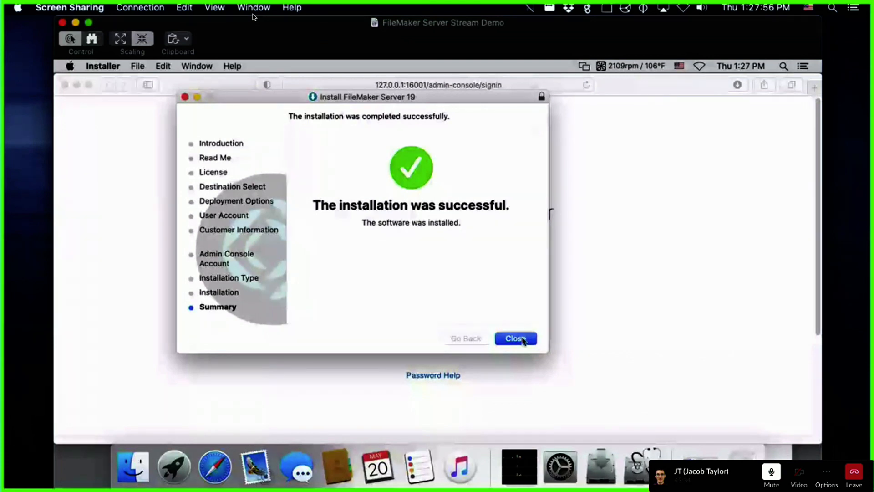
Step: Close the FileMaker Server installer and search Google for 'amazon corretto' in a new Safari tab
{"action": "left_click", "coordinate": [515, 339]}
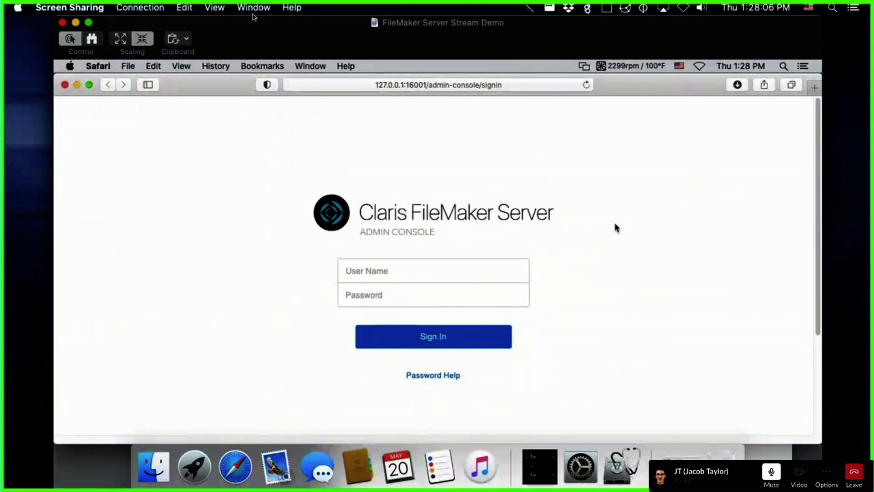
{"action": "key", "text": "super+t"}
{"action": "type", "text": "amazon"}
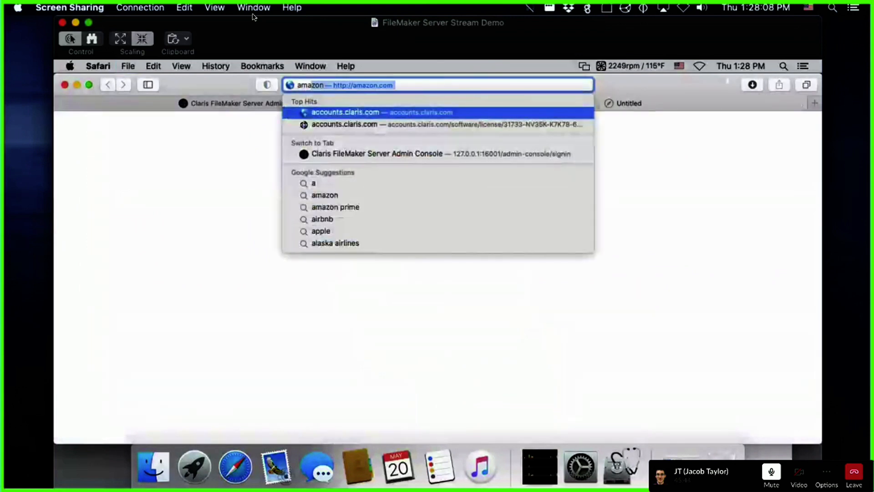
{"action": "type", "text": " corretto"}
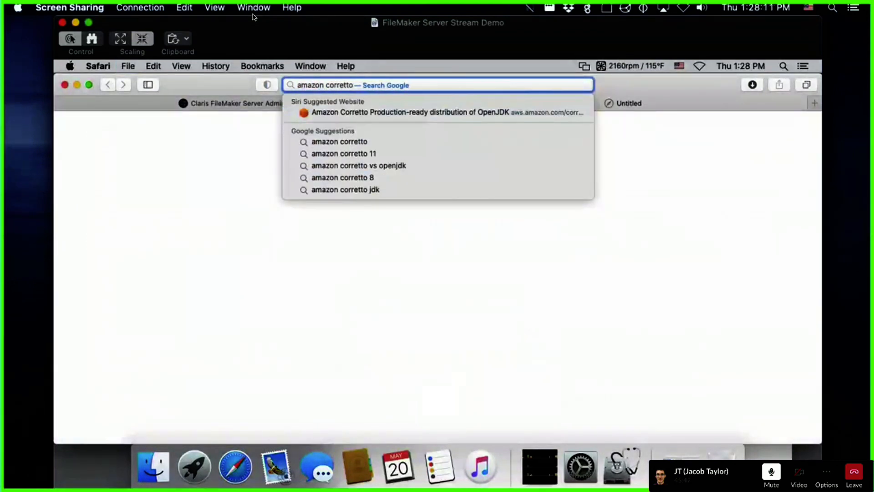
{"action": "key", "text": "Return"}
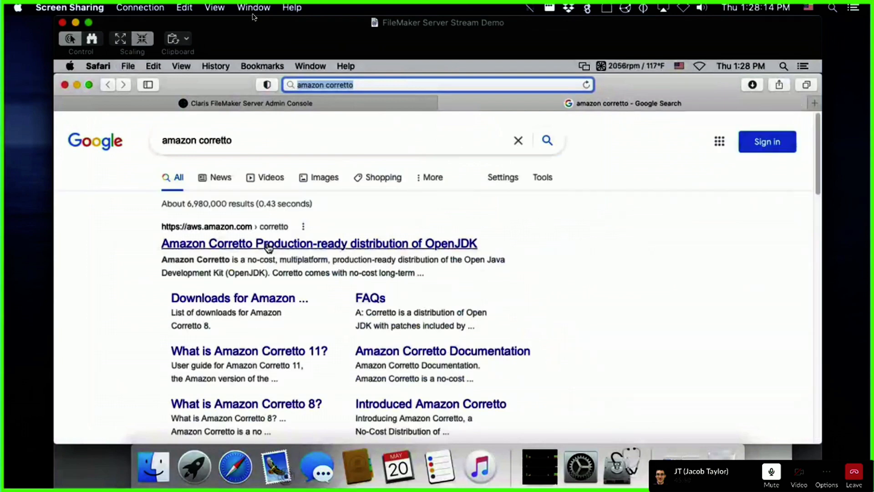
Step: Open the 'Amazon Corretto – Production-ready distribution of OpenJDK' result on aws.amazon.com
{"action": "left_click", "coordinate": [269, 247]}
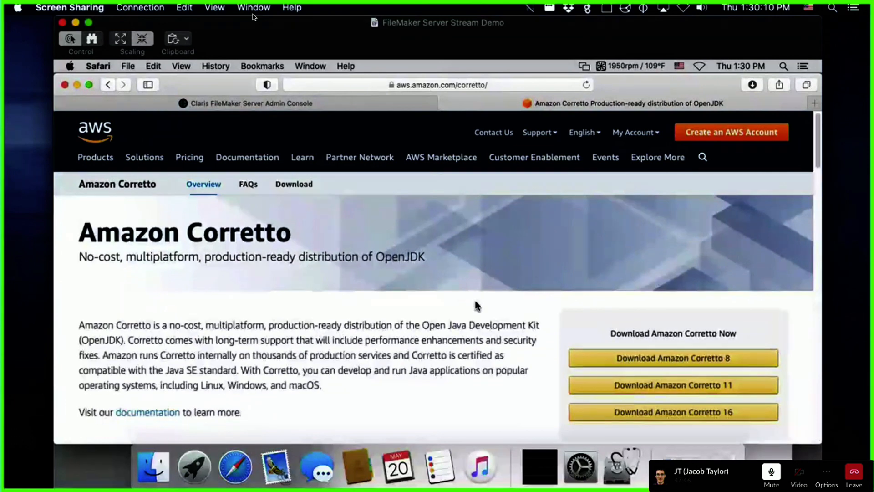
{"action": "scroll", "coordinate": [476, 306], "scroll_direction": "down", "scroll_amount": 2}
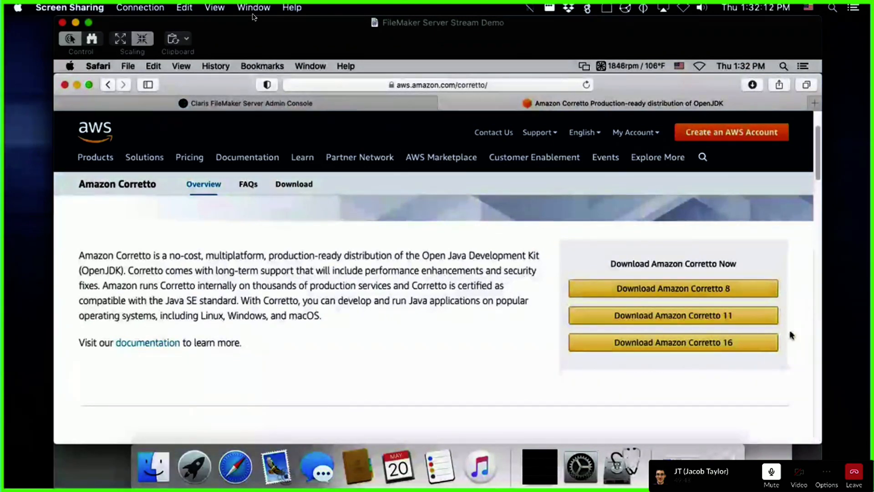
Step: Download the macOS x64 Corretto 11 JDK .pkg from the Corretto 11 downloads list, allowing the docs site
{"action": "left_click", "coordinate": [621, 315]}
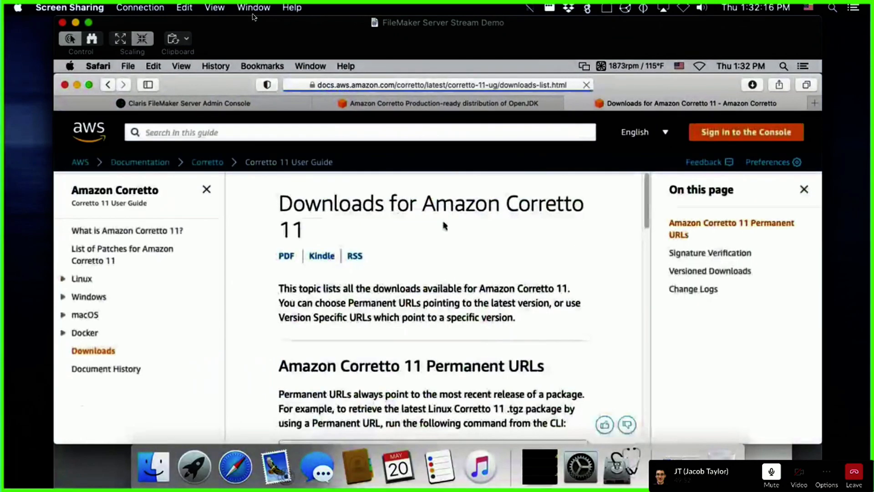
{"action": "scroll", "coordinate": [249, 334], "scroll_direction": "down", "scroll_amount": 5}
{"action": "scroll", "coordinate": [249, 334], "scroll_direction": "down", "scroll_amount": 8}
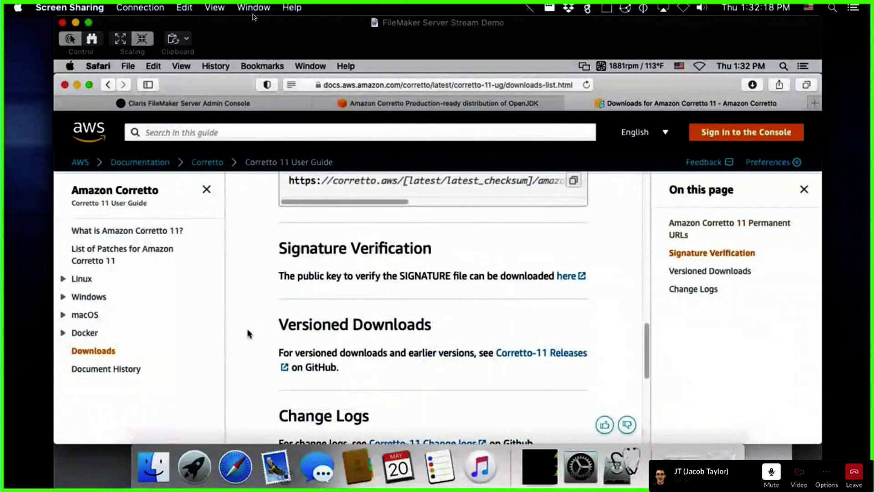
{"action": "scroll", "coordinate": [249, 334], "scroll_direction": "up", "scroll_amount": 5}
{"action": "scroll", "coordinate": [249, 333], "scroll_direction": "up", "scroll_amount": 3}
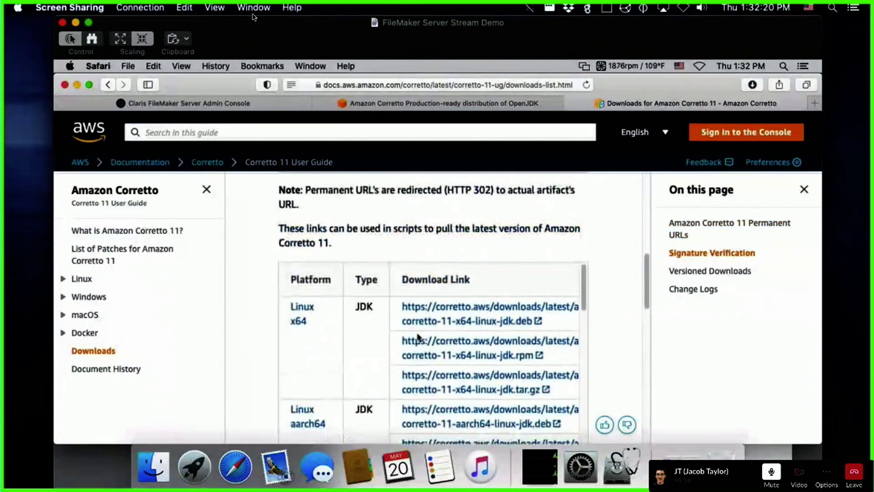
{"action": "scroll", "coordinate": [273, 298], "scroll_direction": "down", "scroll_amount": 3}
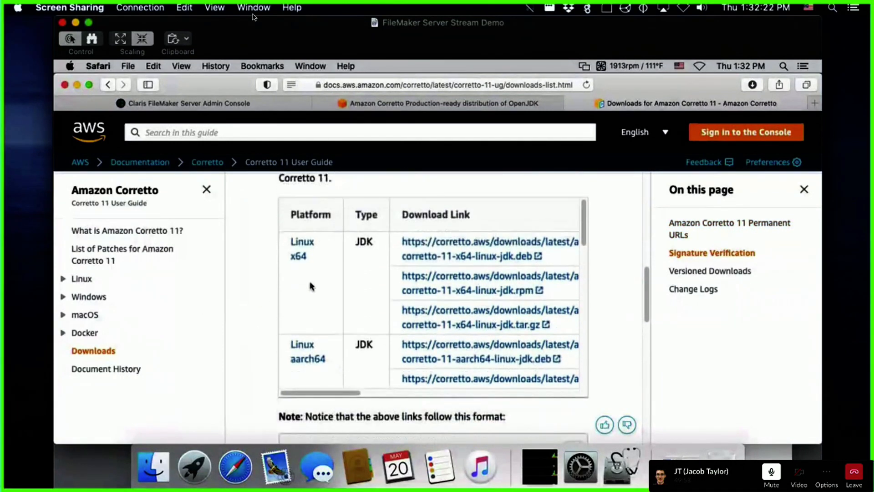
{"action": "scroll", "coordinate": [341, 276], "scroll_direction": "down", "scroll_amount": 5}
{"action": "scroll", "coordinate": [346, 278], "scroll_direction": "down", "scroll_amount": 10}
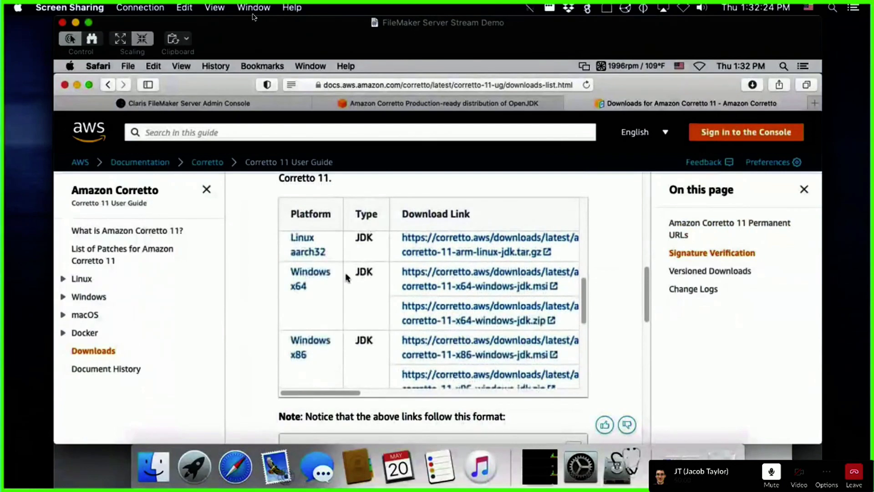
{"action": "scroll", "coordinate": [346, 278], "scroll_direction": "up", "scroll_amount": 3}
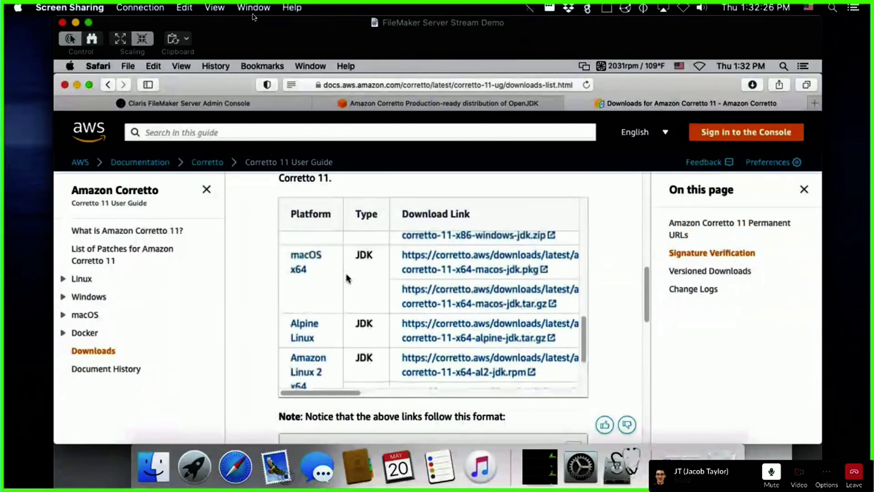
{"action": "scroll", "coordinate": [346, 277], "scroll_direction": "up", "scroll_amount": 1}
{"action": "left_click", "coordinate": [533, 284]}
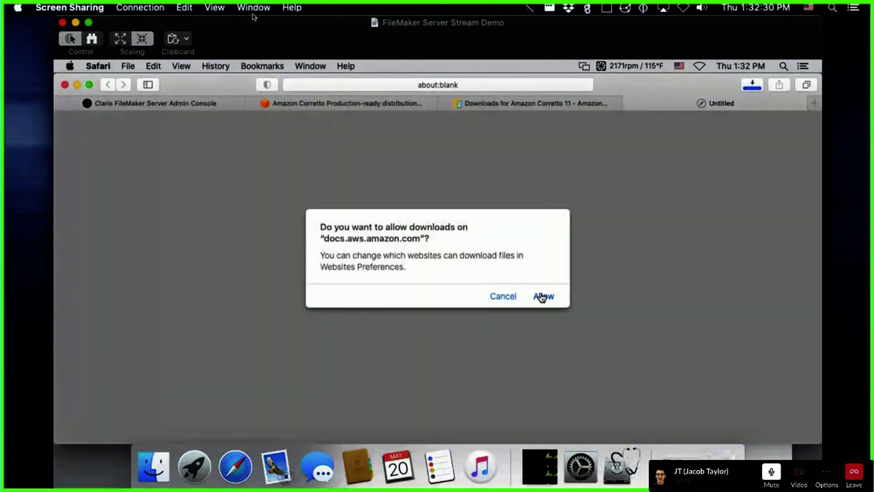
{"action": "left_click", "coordinate": [543, 296]}
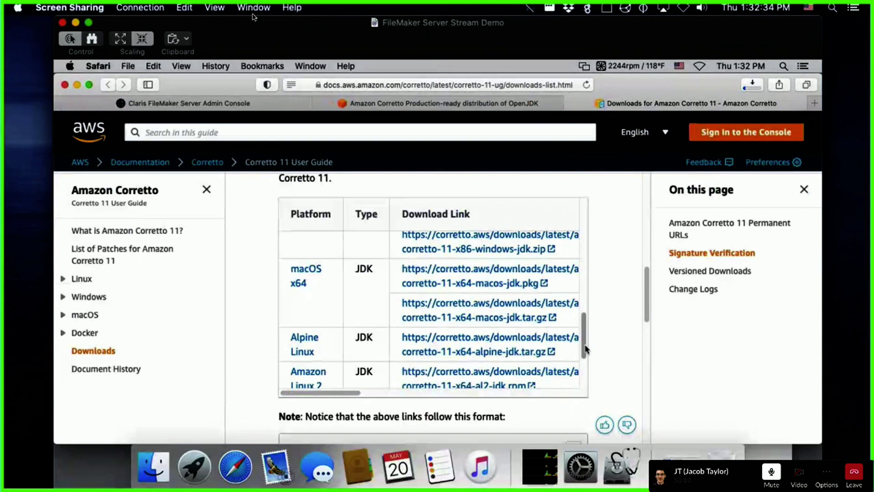
Step: Scroll back up the Corretto 11 downloads page and reposition the Safari window
{"action": "scroll", "coordinate": [586, 342], "scroll_direction": "up", "scroll_amount": 1}
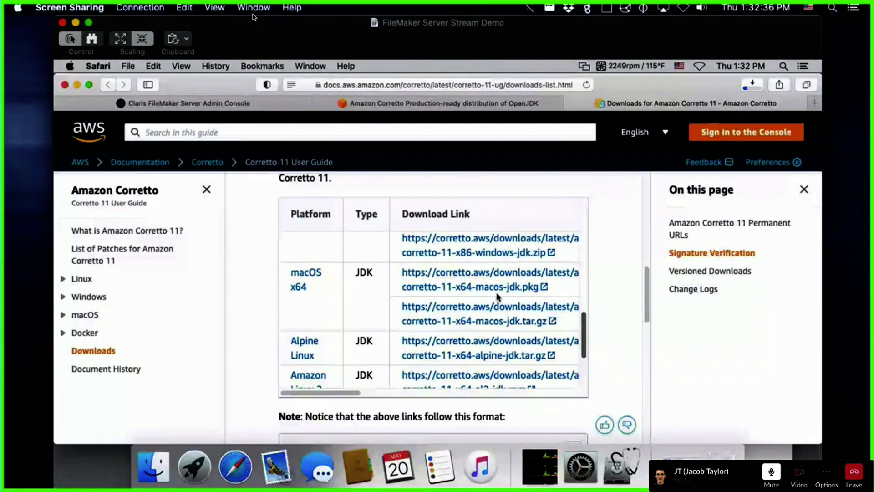
{"action": "scroll", "coordinate": [425, 279], "scroll_direction": "up", "scroll_amount": 2}
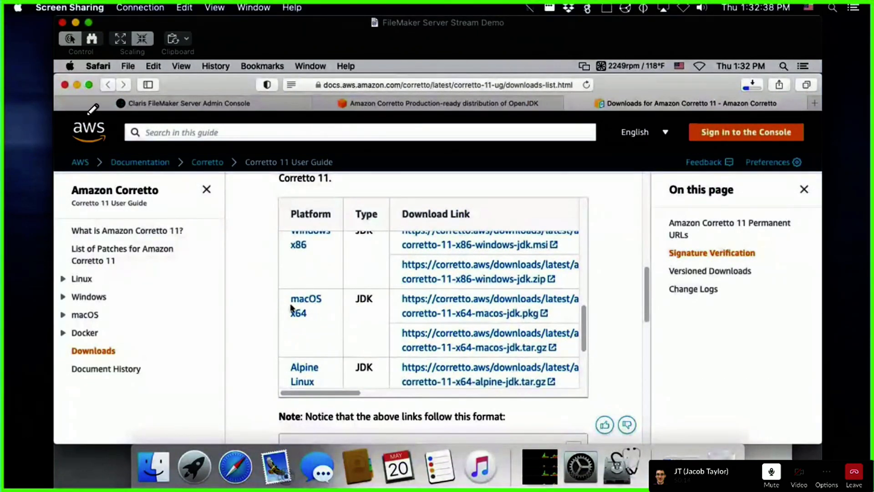
{"action": "mouse_move", "coordinate": [56, 113]}
{"action": "left_mouse_down"}
{"action": "mouse_move", "coordinate": [167, 121]}
{"action": "mouse_move", "coordinate": [422, 108]}
{"action": "mouse_move", "coordinate": [822, 116]}
{"action": "mouse_move", "coordinate": [845, 241]}
{"action": "left_mouse_up"}
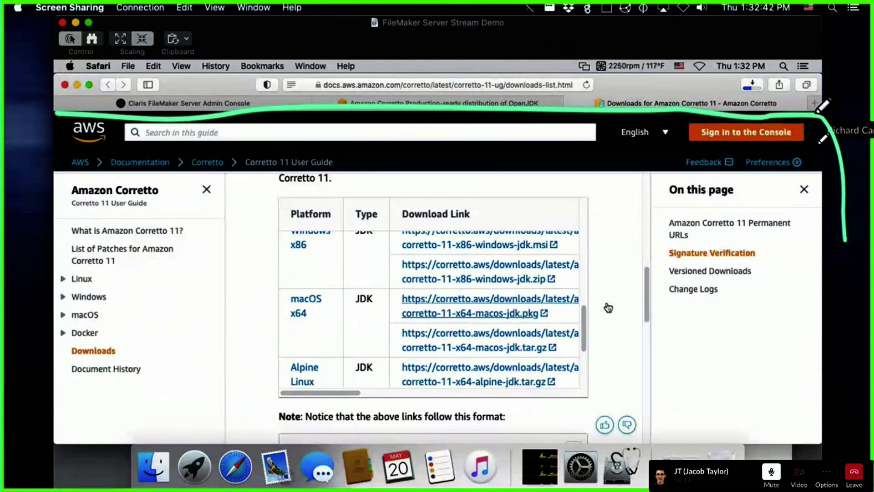
{"action": "mouse_move", "coordinate": [817, 110]}
{"action": "left_mouse_down"}
{"action": "mouse_move", "coordinate": [827, 94]}
{"action": "mouse_move", "coordinate": [821, 70]}
{"action": "mouse_move", "coordinate": [553, 75]}
{"action": "mouse_move", "coordinate": [393, 63]}
{"action": "mouse_move", "coordinate": [59, 70]}
{"action": "mouse_move", "coordinate": [38, 83]}
{"action": "mouse_move", "coordinate": [89, 118]}
{"action": "mouse_move", "coordinate": [80, 152]}
{"action": "mouse_move", "coordinate": [200, 221]}
{"action": "mouse_move", "coordinate": [667, 223]}
{"action": "mouse_move", "coordinate": [801, 293]}
{"action": "left_mouse_up"}
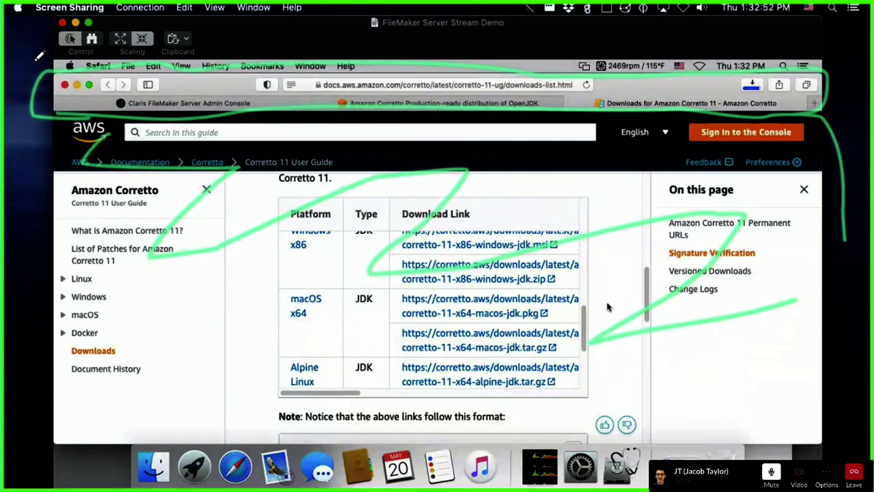
{"action": "mouse_move", "coordinate": [53, 57]}
{"action": "left_mouse_down"}
{"action": "mouse_move", "coordinate": [50, 90]}
{"action": "mouse_move", "coordinate": [217, 109]}
{"action": "mouse_move", "coordinate": [818, 127]}
{"action": "mouse_move", "coordinate": [760, 40]}
{"action": "mouse_move", "coordinate": [54, 53]}
{"action": "left_mouse_up"}
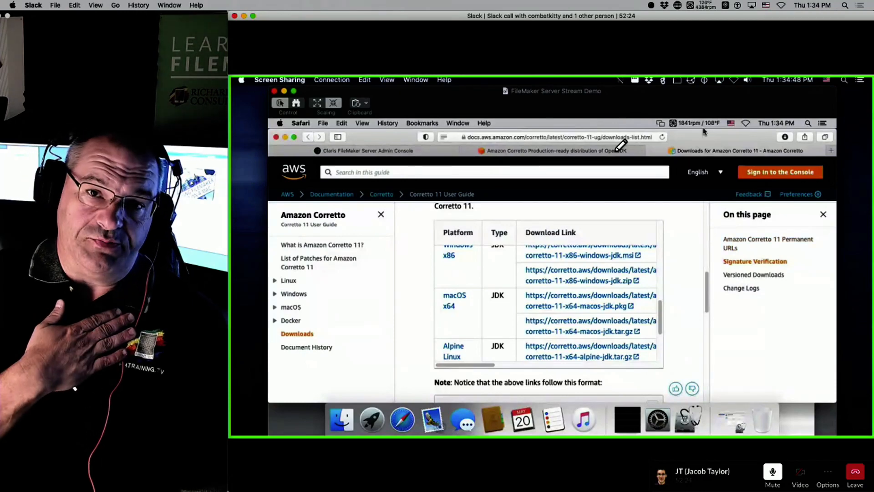
Step: Close both Corretto tabs, hide Safari, and select amazon-corretto-11.0.11.9.1-macosx-x64.pkg in Downloads
{"action": "left_click", "coordinate": [651, 150]}
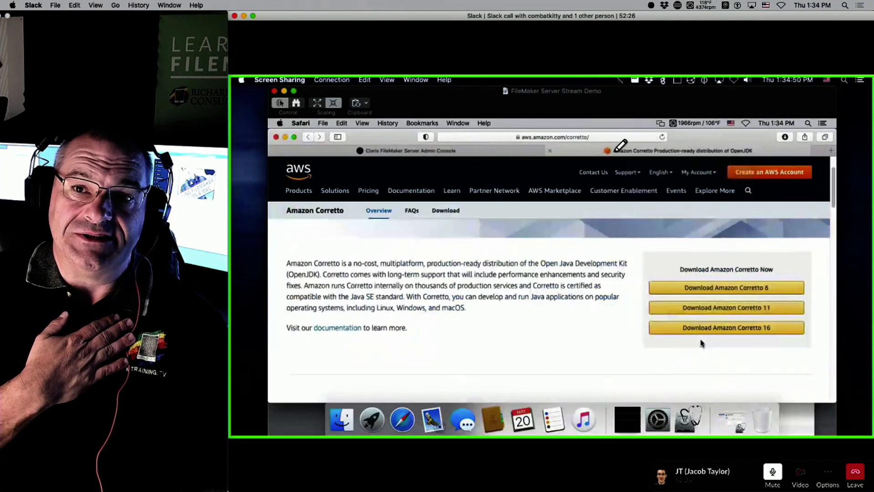
{"action": "left_click", "coordinate": [557, 151]}
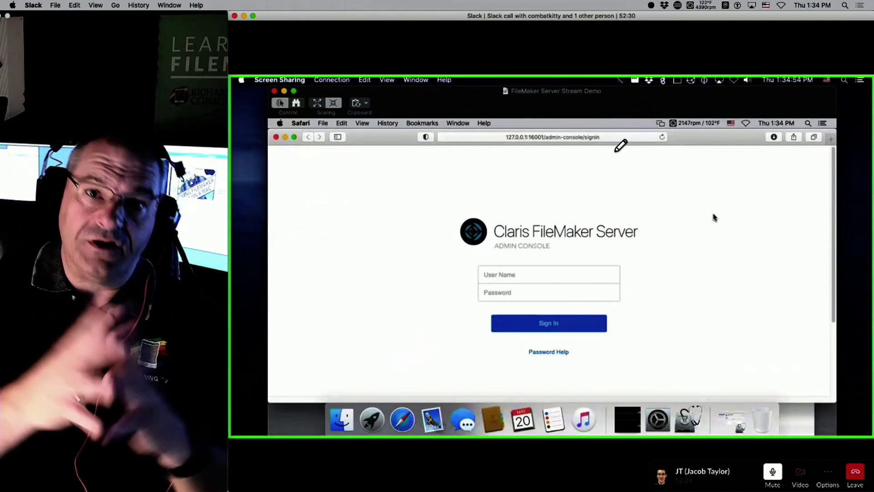
{"action": "left_click", "coordinate": [285, 137]}
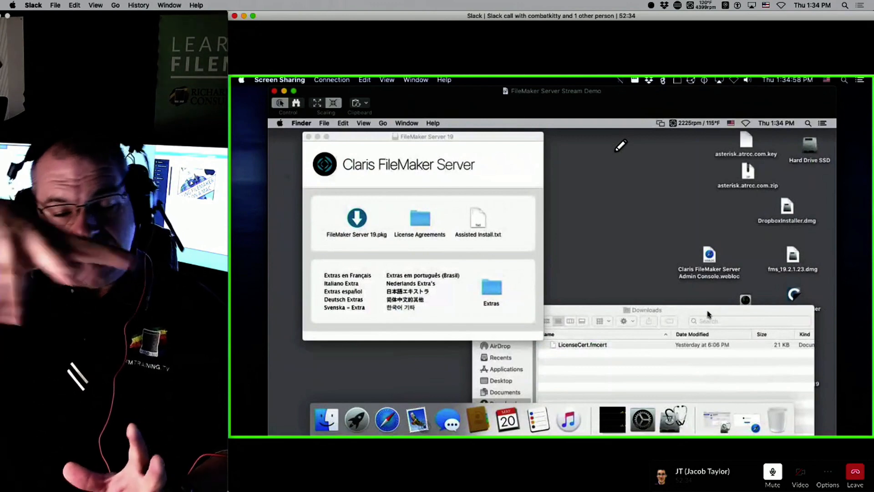
{"action": "left_click_drag", "start_coordinate": [708, 314], "coordinate": [529, 171]}
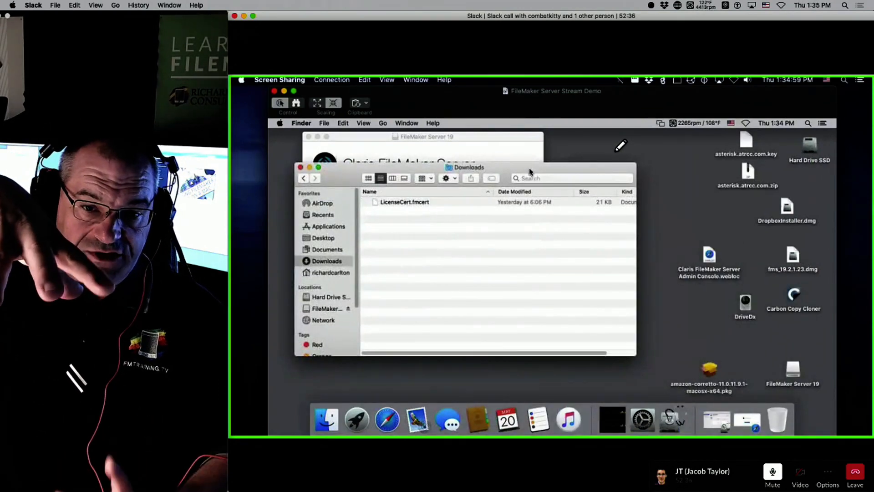
{"action": "left_click", "coordinate": [706, 372]}
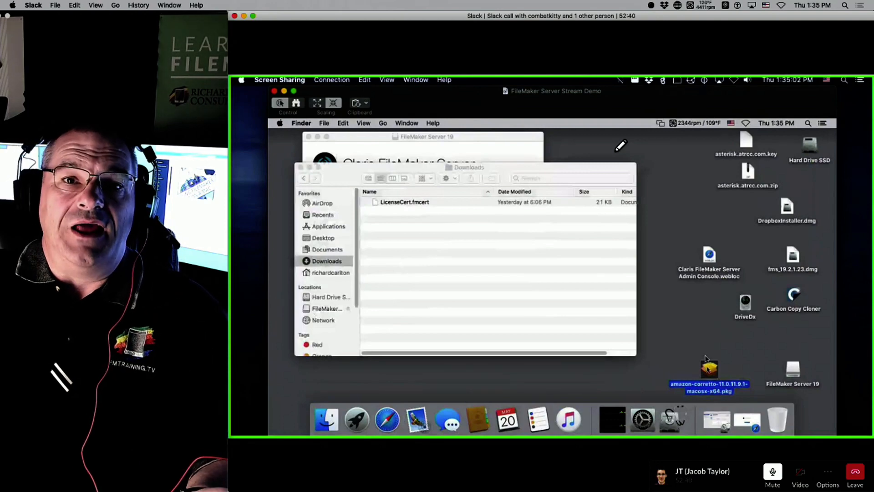
Step: Run the Corretto 11.0.11.9.1 package installer on Hard Drive SSD, authenticating with the administrator password
{"action": "double_click", "coordinate": [705, 358]}
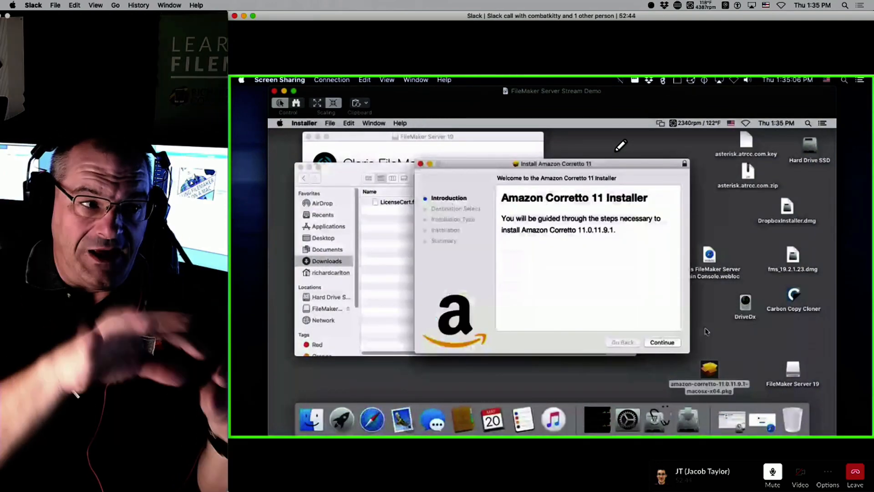
{"action": "left_click", "coordinate": [662, 342]}
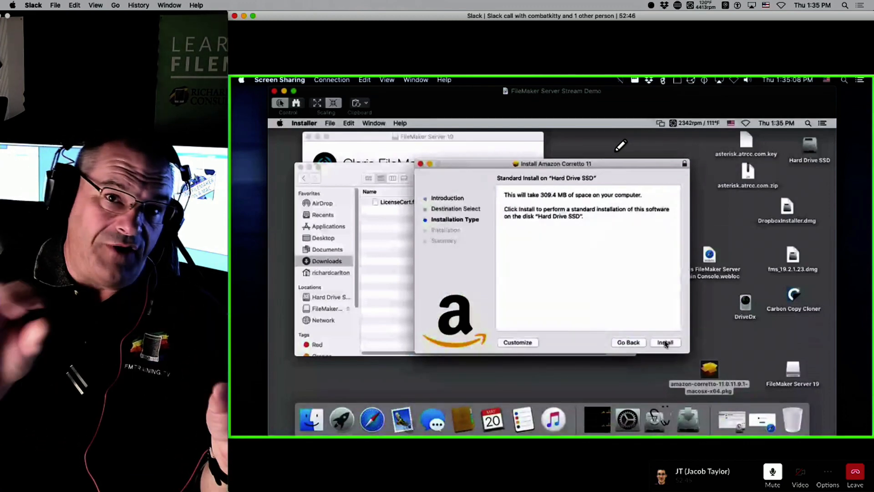
{"action": "left_click", "coordinate": [665, 341]}
{"action": "type", "text": "******"}
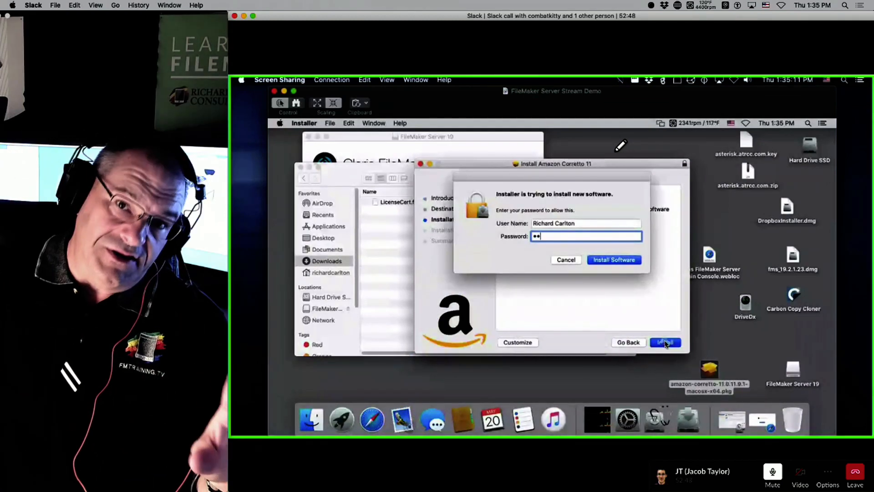
{"action": "type", "text": "******"}
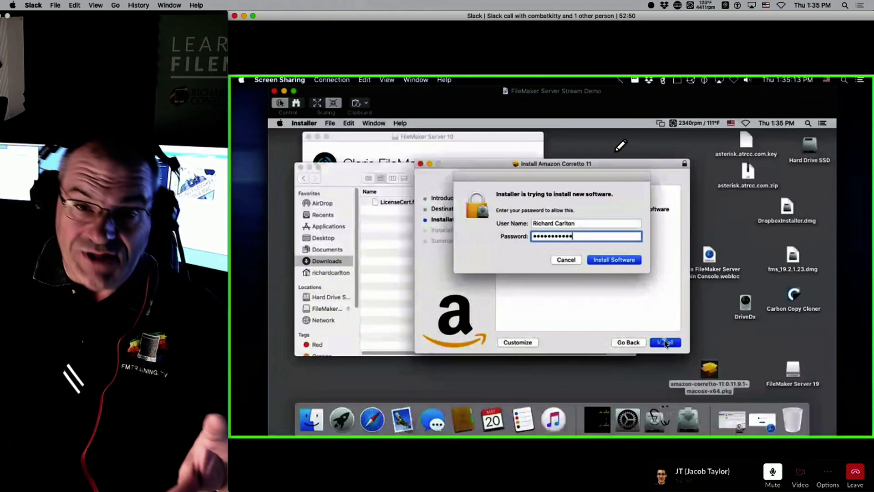
{"action": "key", "text": "Return"}
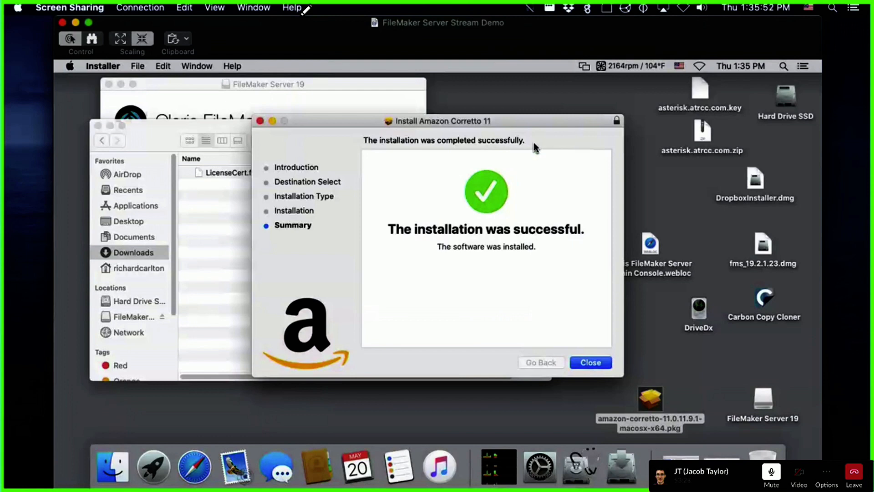
Step: Close the finished Amazon Corretto 11 installer
{"action": "left_click_drag", "start_coordinate": [537, 120], "coordinate": [483, 99]}
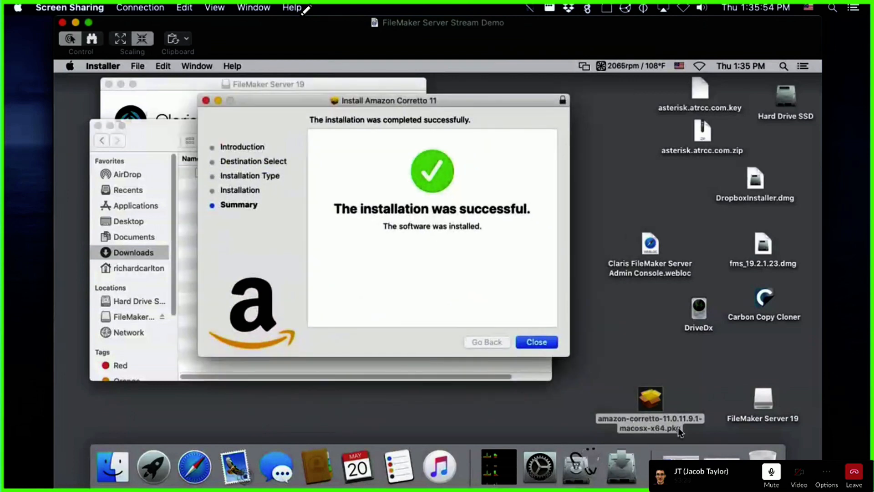
{"action": "left_click", "coordinate": [651, 334]}
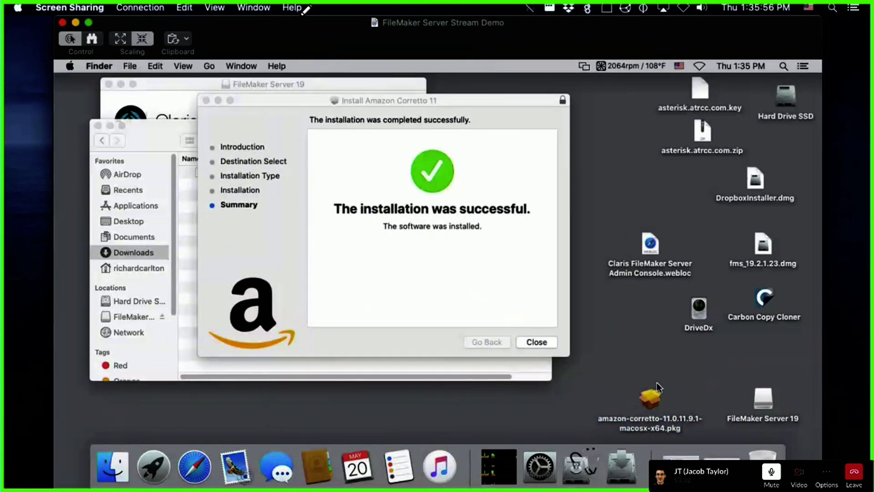
{"action": "left_click", "coordinate": [523, 166]}
{"action": "left_click_drag", "start_coordinate": [483, 107], "coordinate": [543, 122]}
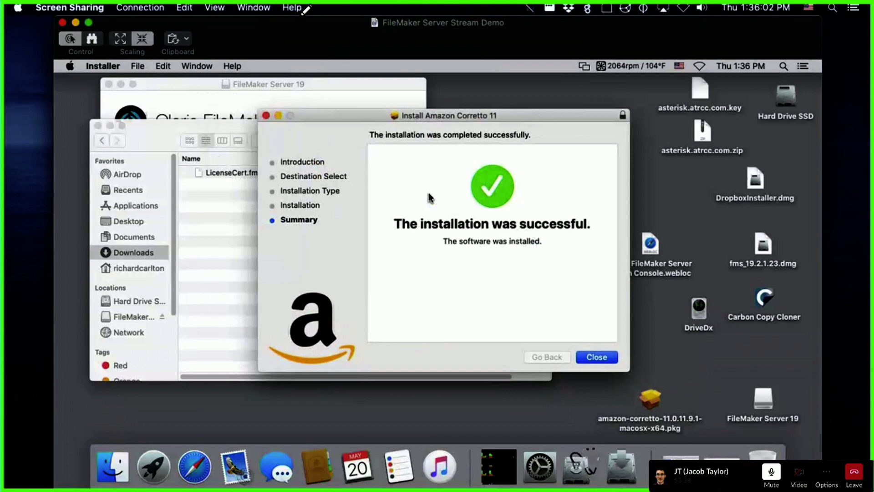
{"action": "left_click", "coordinate": [594, 359]}
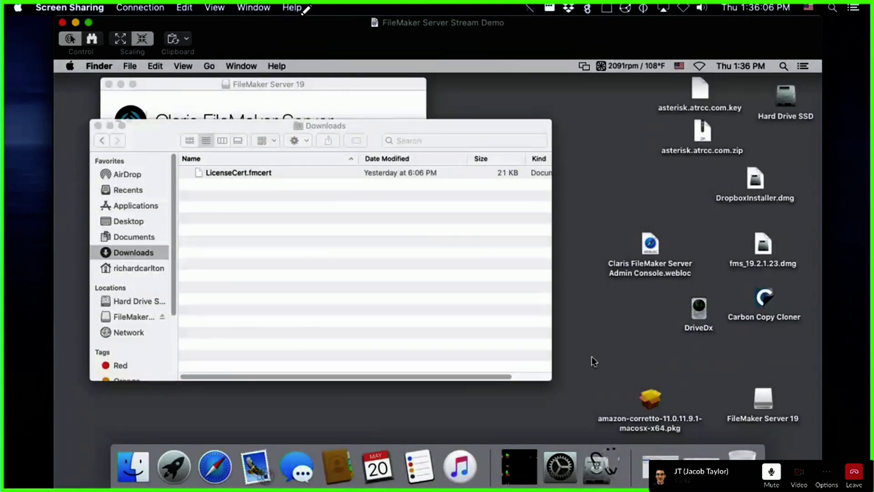
Step: Close the FileMaker Server 19 disk window, leaving the Downloads folder open
{"action": "left_click", "coordinate": [313, 225]}
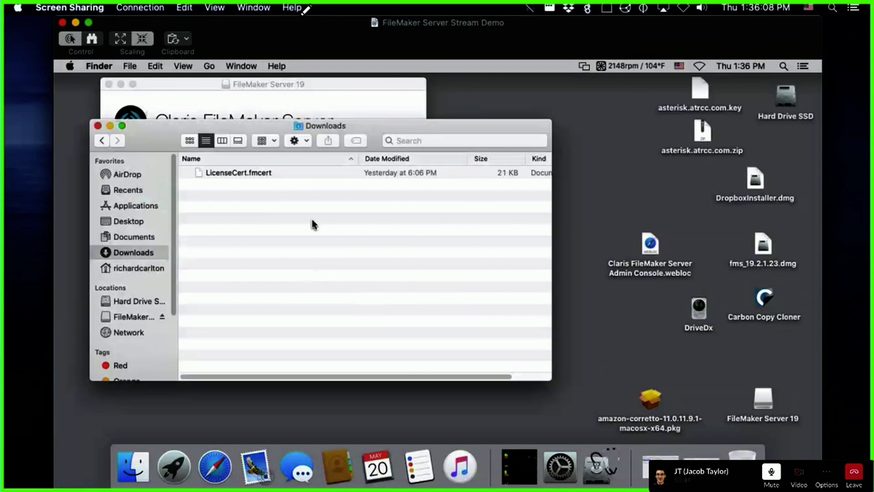
{"action": "left_click_drag", "start_coordinate": [368, 126], "coordinate": [491, 100]}
{"action": "left_click", "coordinate": [395, 86]}
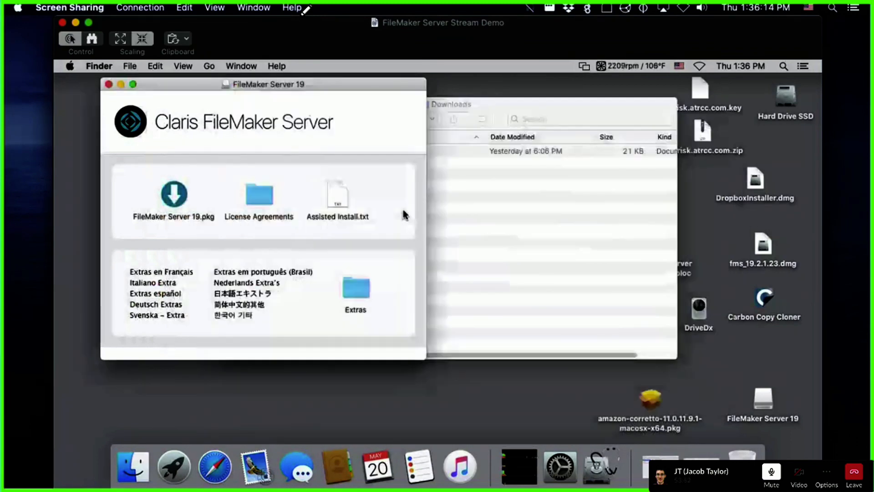
{"action": "key", "text": "super+w"}
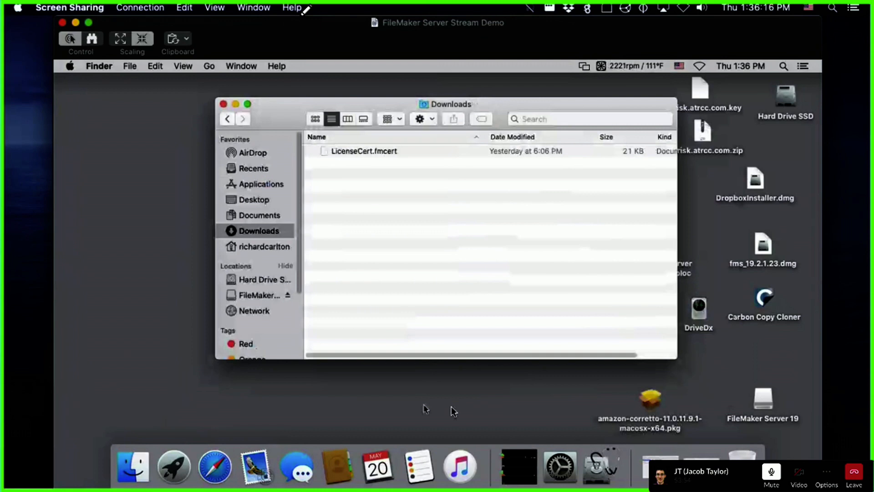
{"action": "left_click", "coordinate": [204, 465]}
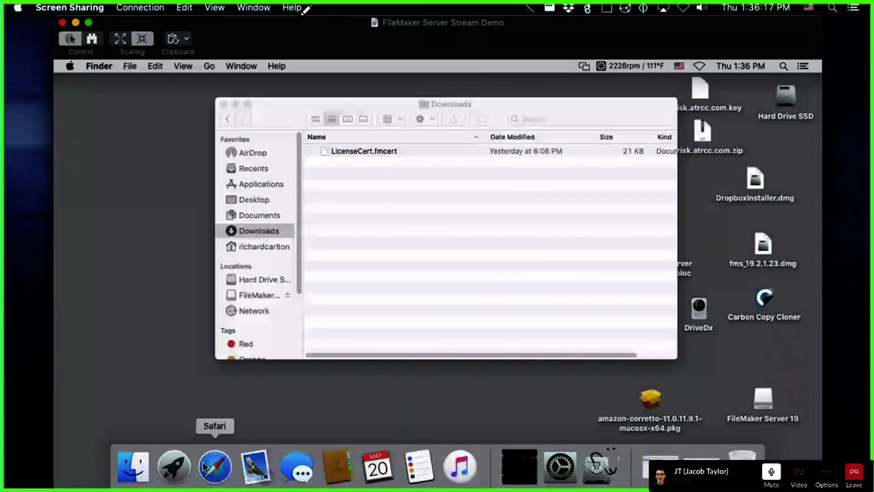
Step: Sign in to the Admin Console as admin with the account password, declining Safari's save-password offer
{"action": "type", "text": "admin"}
{"action": "key", "text": "Tab"}
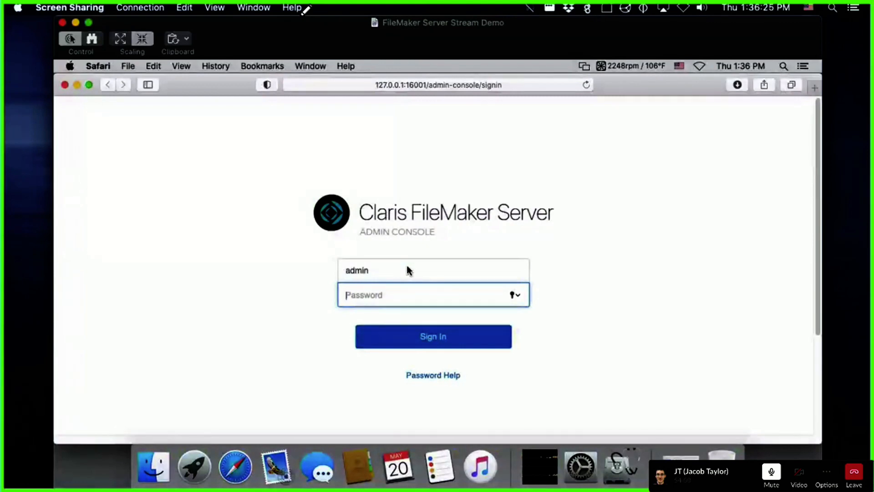
{"action": "type", "text": "***"}
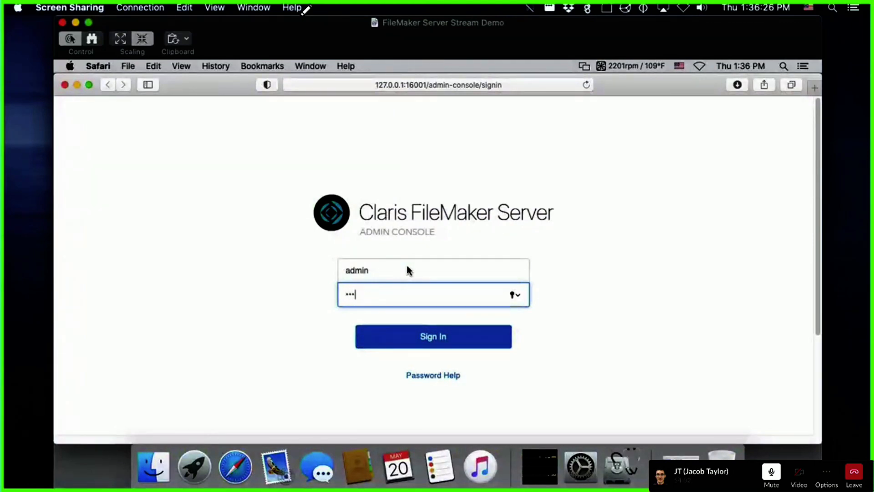
{"action": "type", "text": "*****"}
{"action": "key", "text": "Return"}
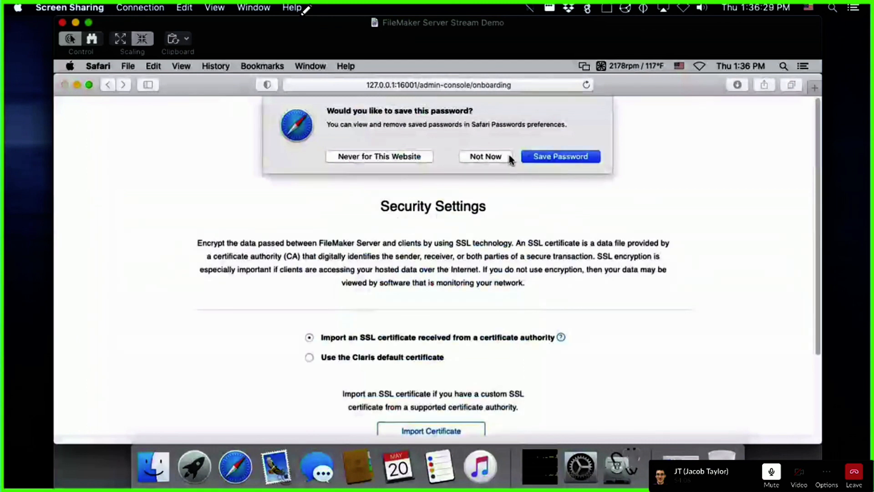
{"action": "left_click", "coordinate": [494, 156]}
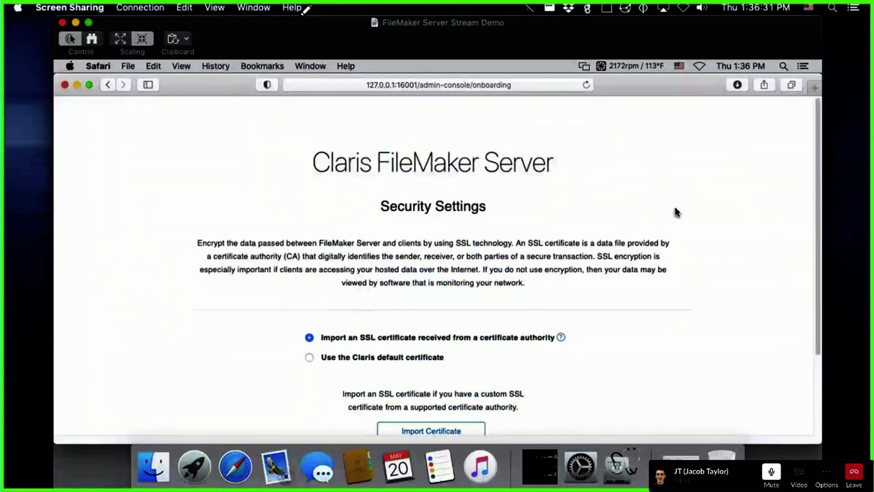
{"action": "scroll", "coordinate": [709, 203], "scroll_direction": "down", "scroll_amount": 5}
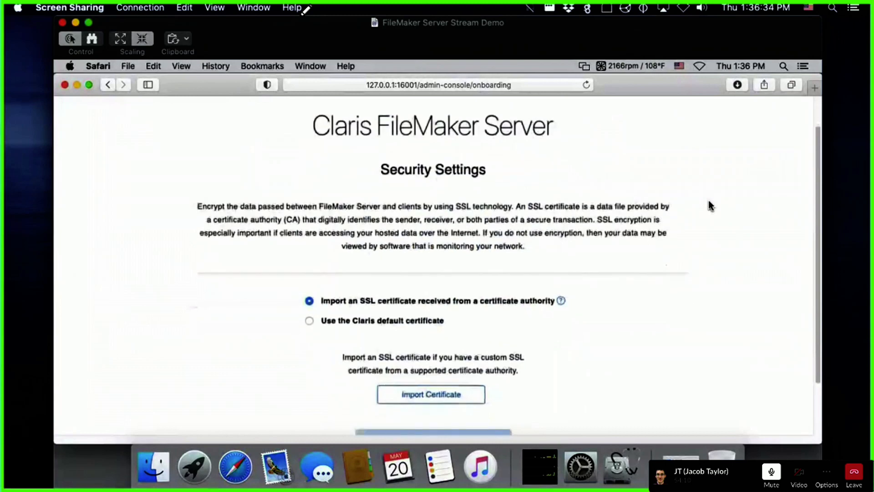
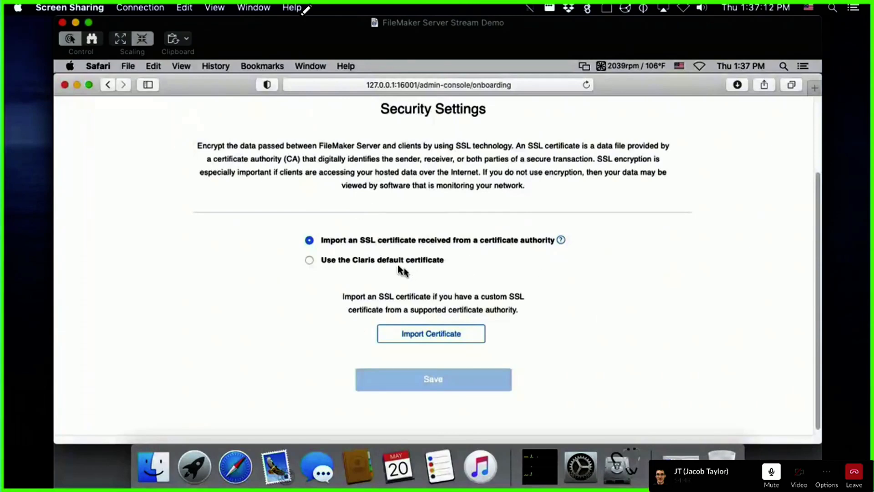
Step: Move the Finder Downloads window aside and look over the Security Settings page
{"action": "left_click", "coordinate": [148, 463]}
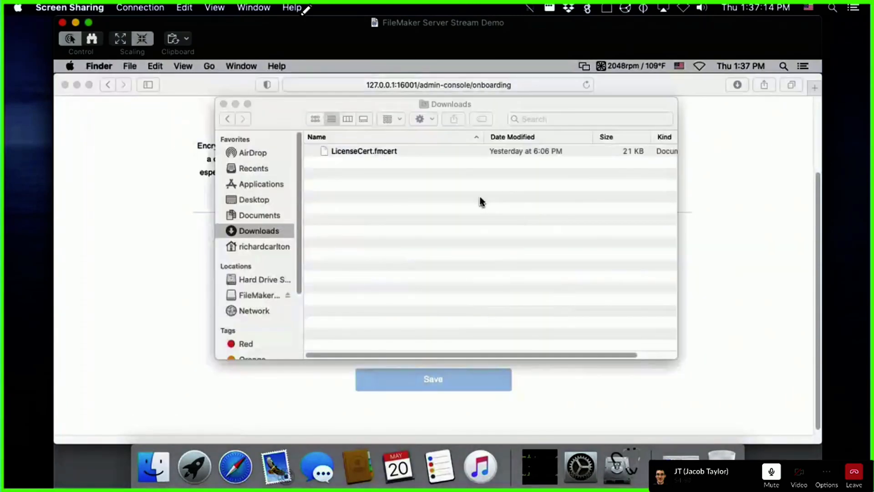
{"action": "left_click_drag", "start_coordinate": [486, 100], "coordinate": [519, 176]}
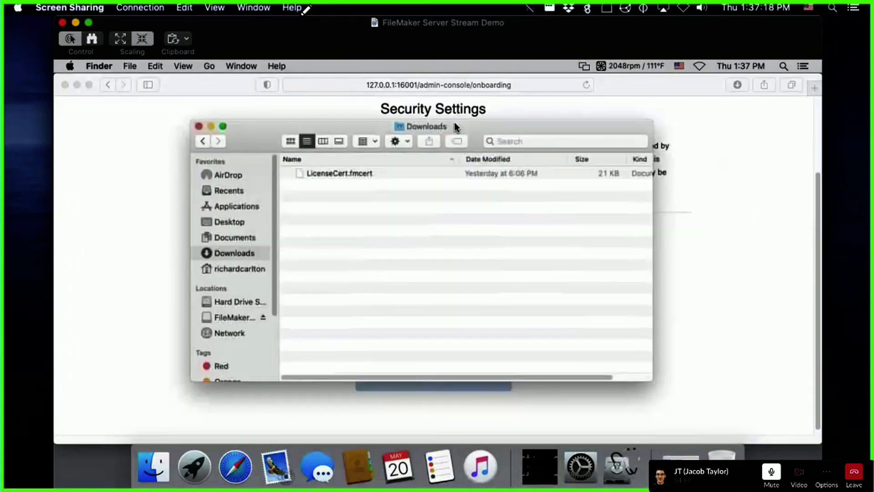
{"action": "left_click", "coordinate": [674, 128]}
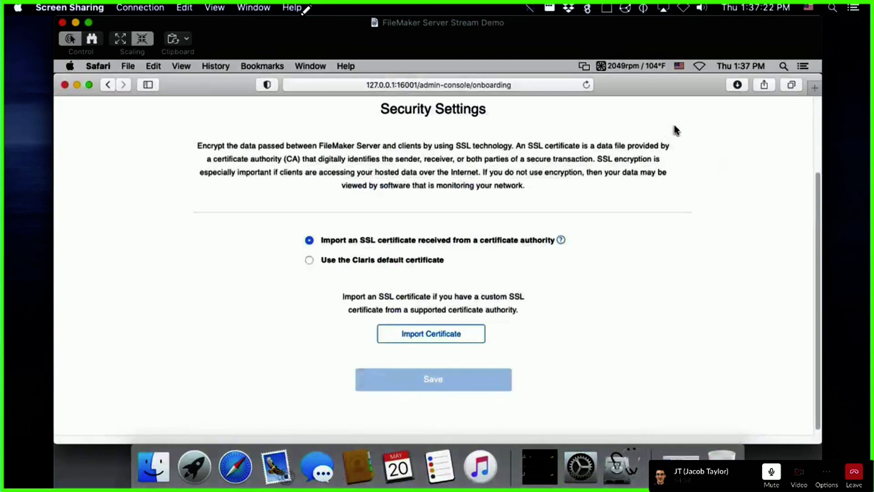
{"action": "scroll", "coordinate": [684, 200], "scroll_direction": "up", "scroll_amount": 3}
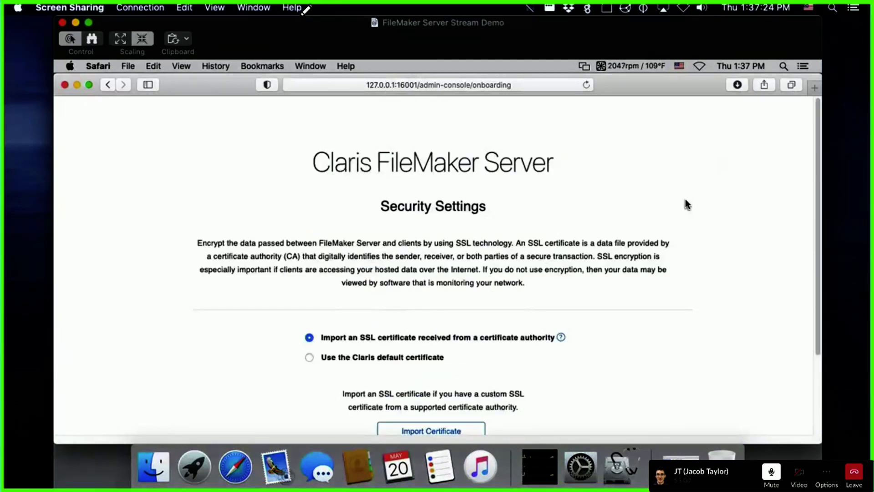
{"action": "scroll", "coordinate": [686, 201], "scroll_direction": "down", "scroll_amount": 2}
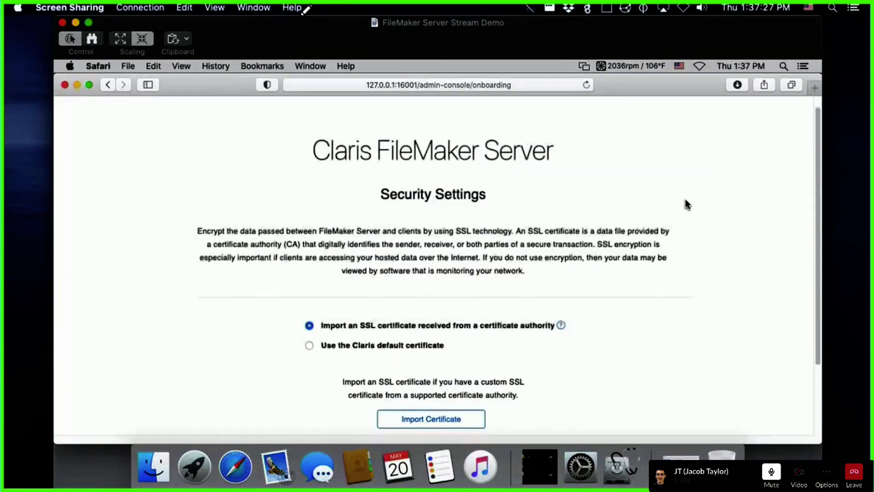
Step: Show the Desktop in a Finder window, enlarged to display its full columns
{"action": "left_click", "coordinate": [153, 466]}
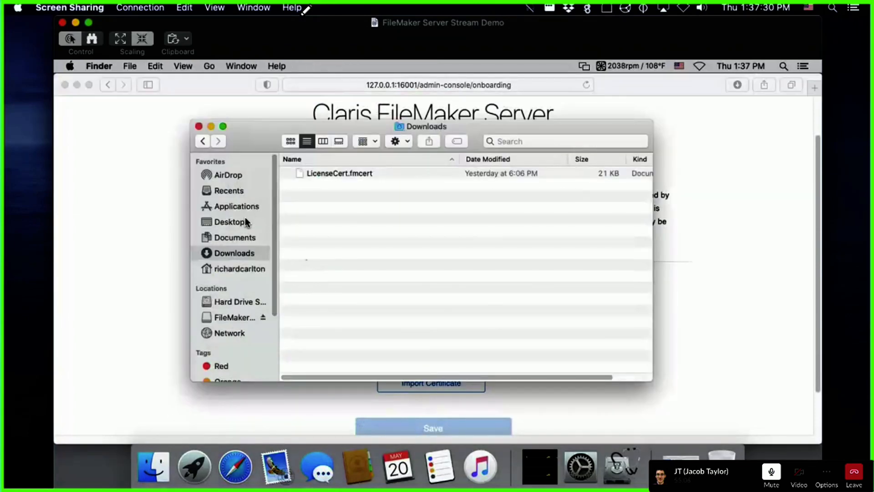
{"action": "left_click", "coordinate": [232, 222]}
{"action": "left_click_drag", "start_coordinate": [471, 129], "coordinate": [638, 454]}
{"action": "left_click_drag", "start_coordinate": [553, 370], "coordinate": [506, 146]}
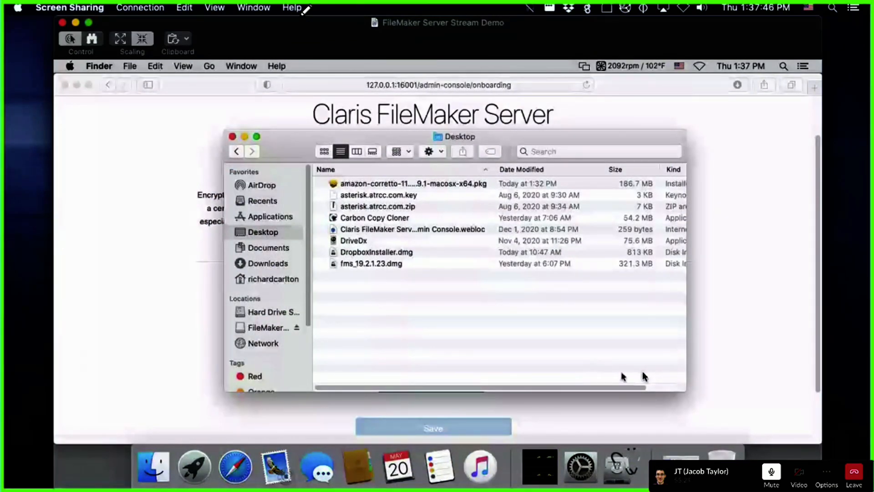
{"action": "left_click_drag", "start_coordinate": [686, 390], "coordinate": [796, 412]}
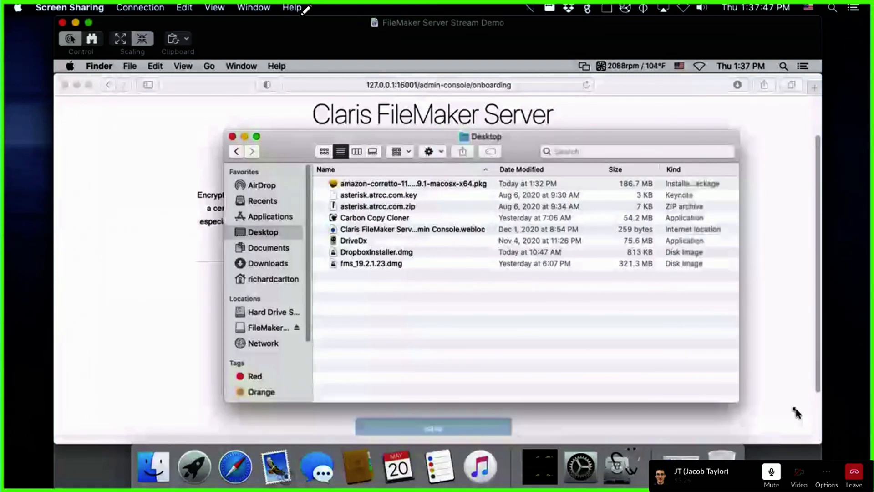
Step: Unzip asterisk.atrcc.com.zip and expand its folder to find the .key, .crt and gd_bundle-g2-g1.crt files
{"action": "double_click", "coordinate": [489, 205]}
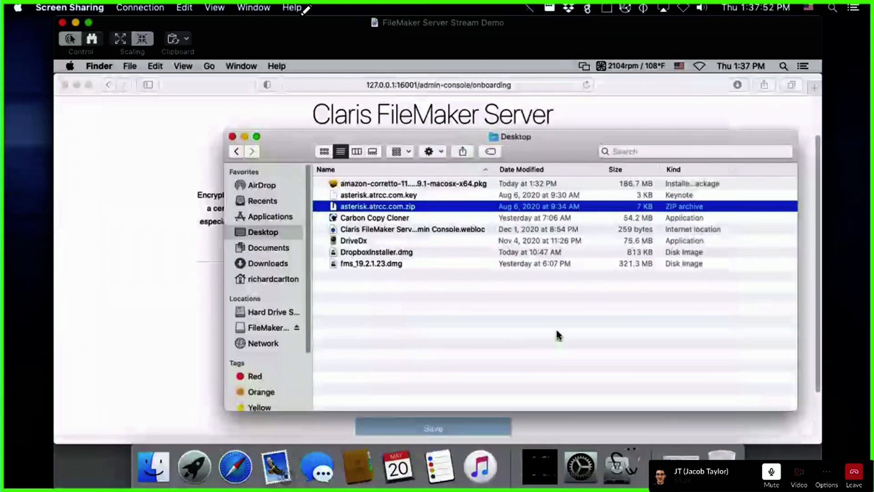
{"action": "left_click", "coordinate": [440, 303]}
{"action": "left_click", "coordinate": [370, 208]}
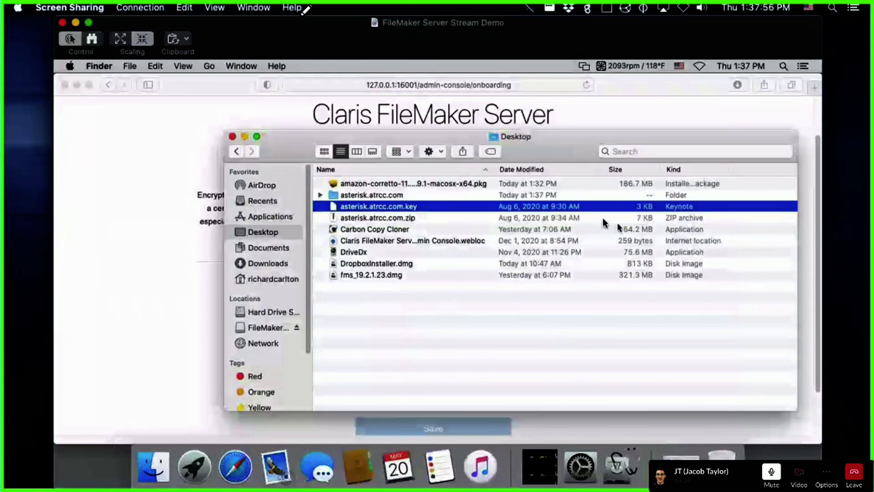
{"action": "left_click", "coordinate": [321, 195]}
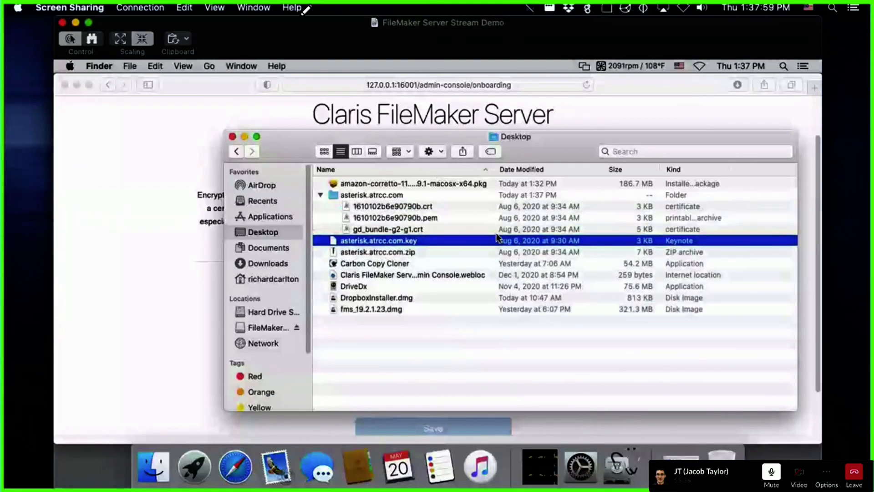
{"action": "left_click", "coordinate": [392, 208]}
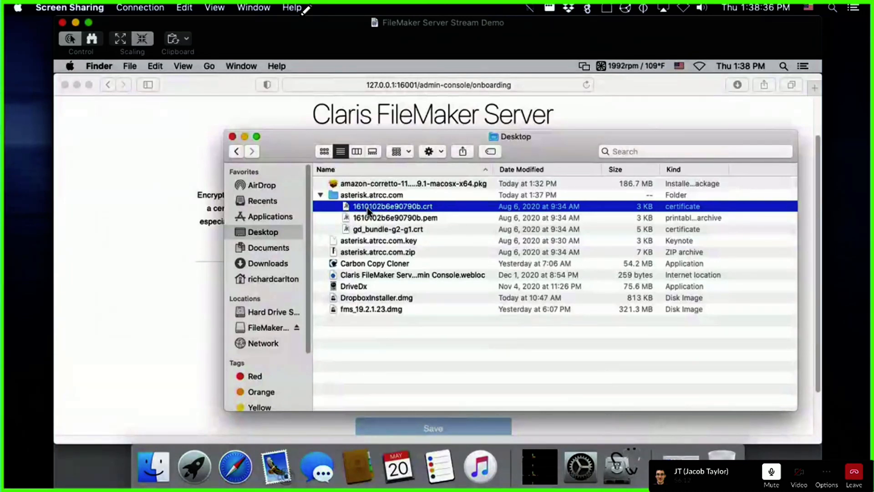
{"action": "left_click", "coordinate": [409, 231]}
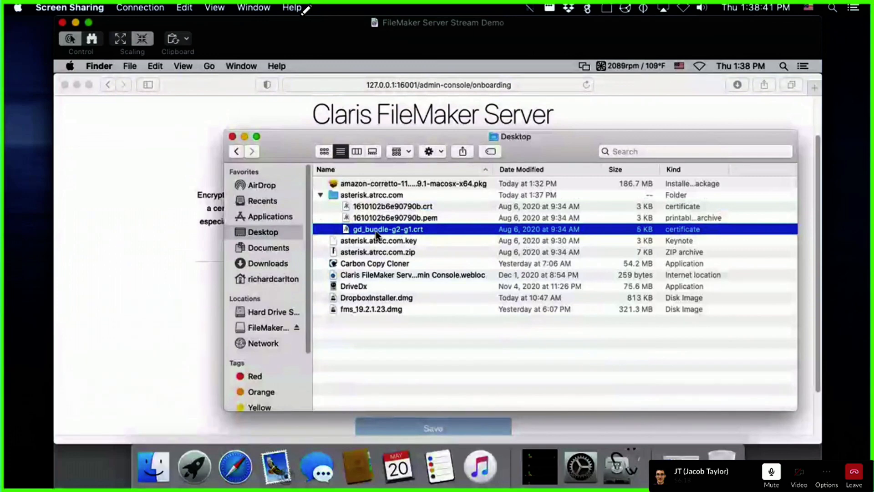
{"action": "left_click", "coordinate": [133, 215]}
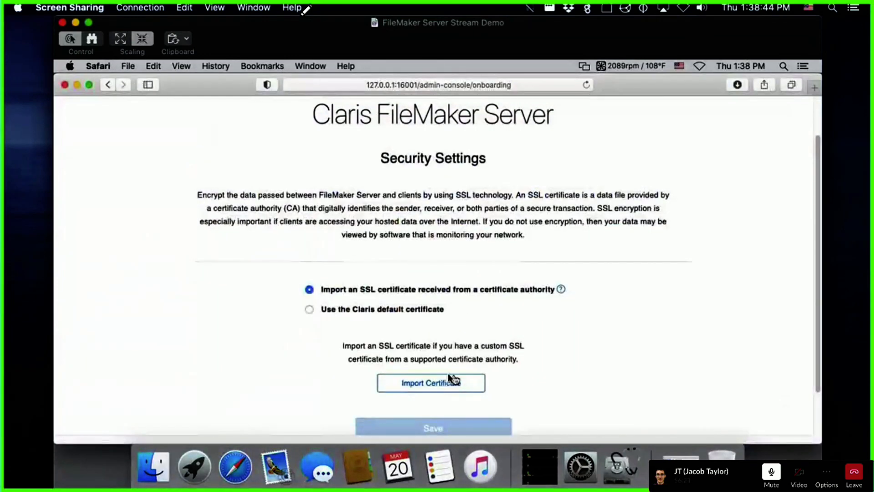
Step: Upload 1610102b6e90790b.crt from the asterisk.atrcc.com folder as the Signed Certificate File
{"action": "left_click", "coordinate": [433, 382]}
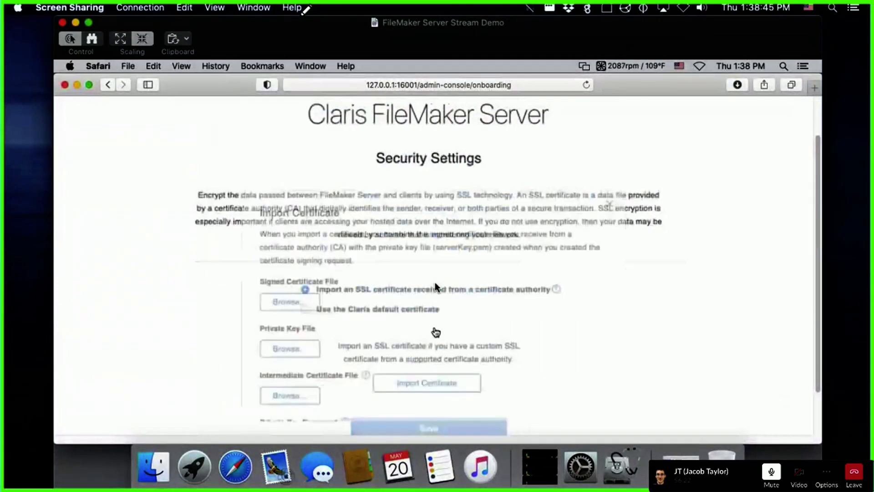
{"action": "scroll", "coordinate": [299, 334], "scroll_direction": "down", "scroll_amount": 3}
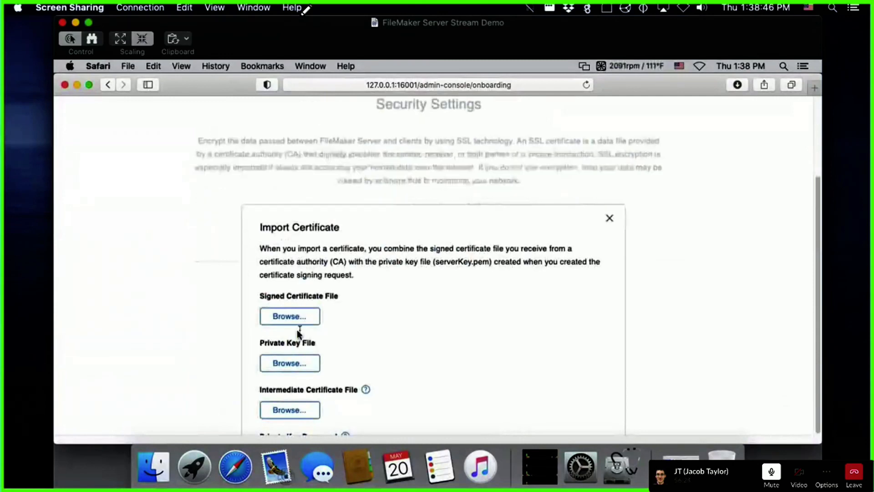
{"action": "left_click", "coordinate": [290, 316]}
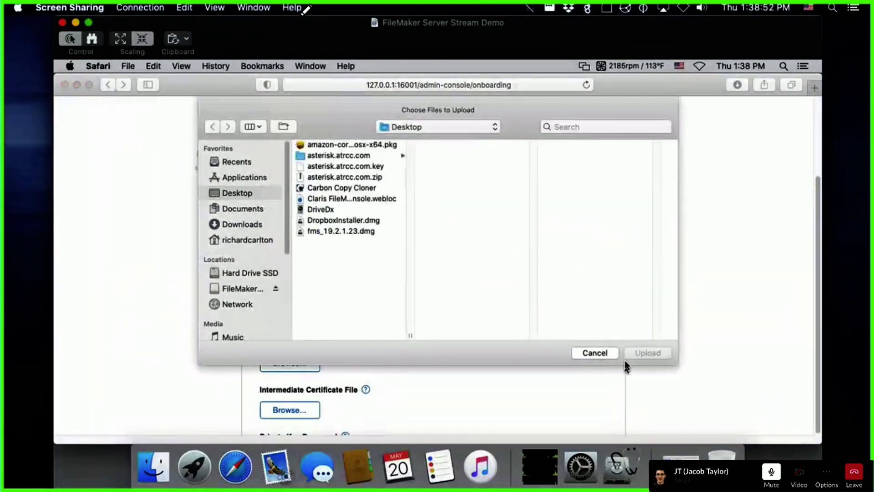
{"action": "left_click", "coordinate": [597, 353]}
{"action": "left_click", "coordinate": [280, 317]}
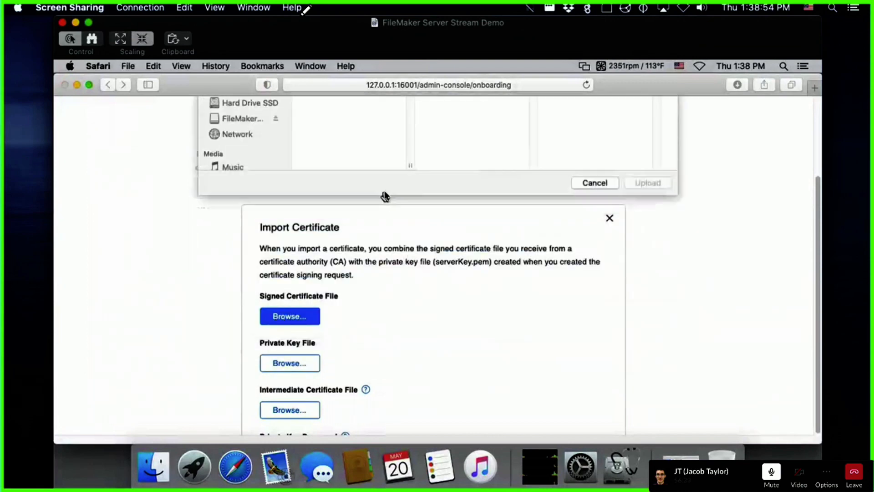
{"action": "left_click", "coordinate": [336, 156]}
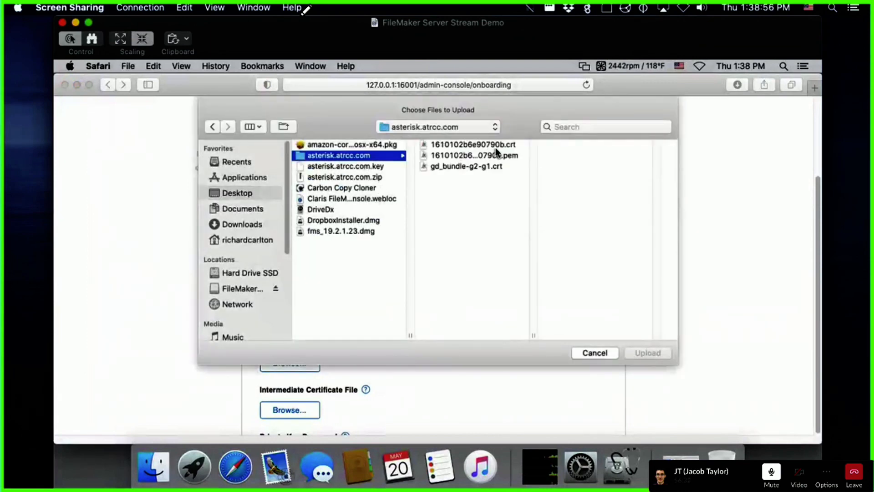
{"action": "left_click", "coordinate": [473, 145]}
{"action": "left_click", "coordinate": [644, 351]}
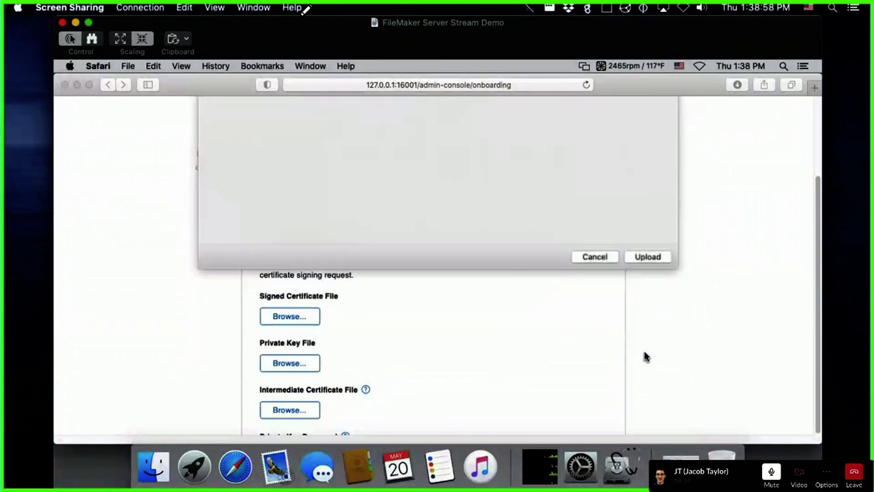
{"action": "left_click", "coordinate": [291, 411]}
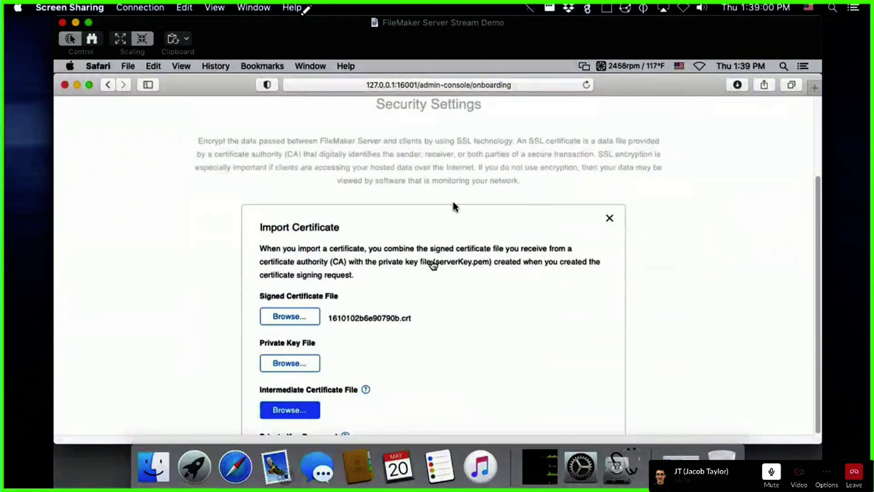
Step: Upload gd_bundle-g2-g1.crt as intermediate certificate and Desktop's asterisk.atrcc.com.key as private key
{"action": "left_click", "coordinate": [338, 166]}
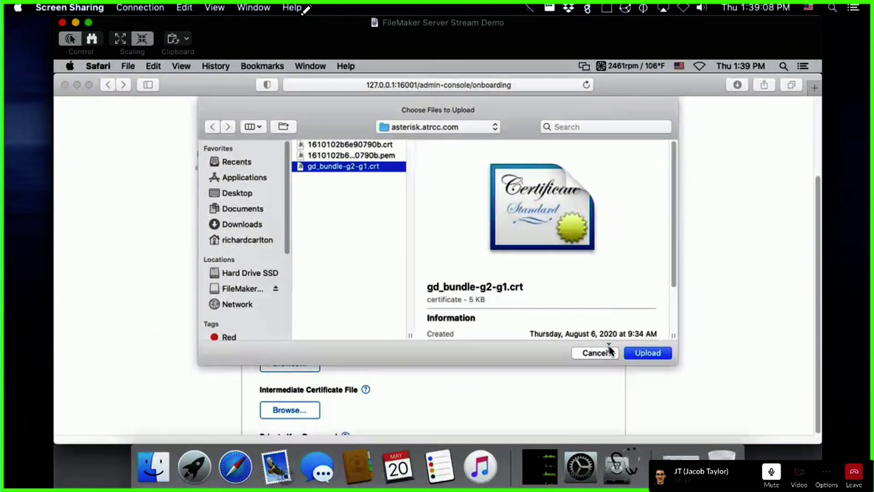
{"action": "left_click", "coordinate": [651, 352]}
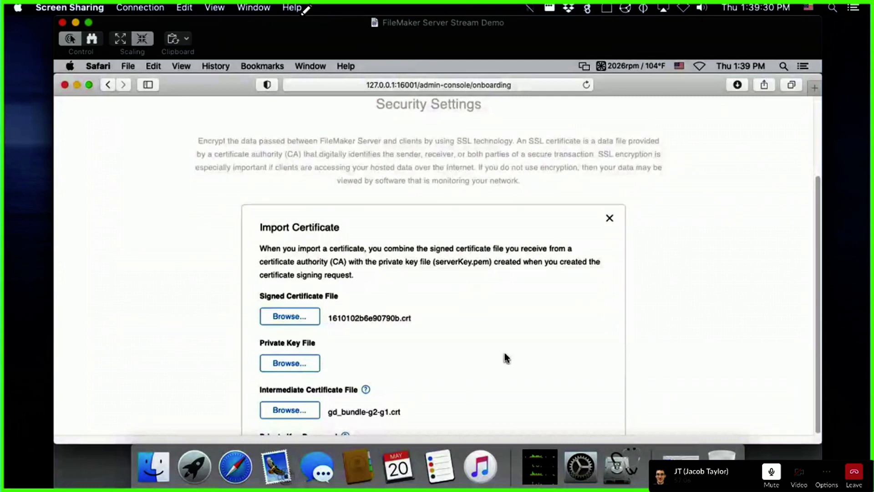
{"action": "left_click", "coordinate": [304, 362]}
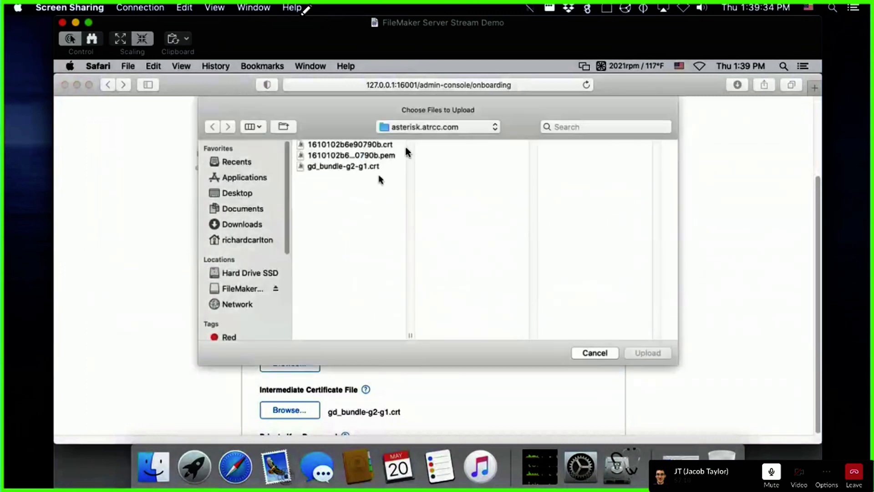
{"action": "left_click", "coordinate": [463, 125]}
{"action": "left_click", "coordinate": [469, 138]}
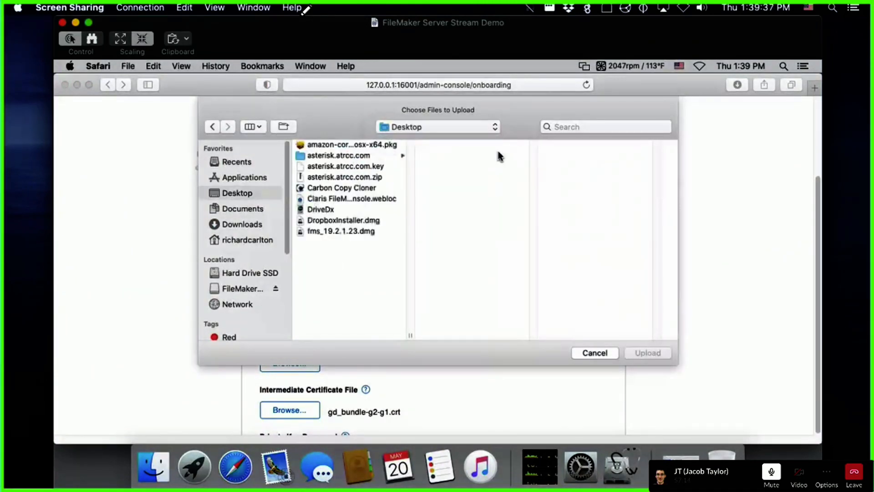
{"action": "left_click", "coordinate": [339, 166]}
{"action": "left_click", "coordinate": [648, 353]}
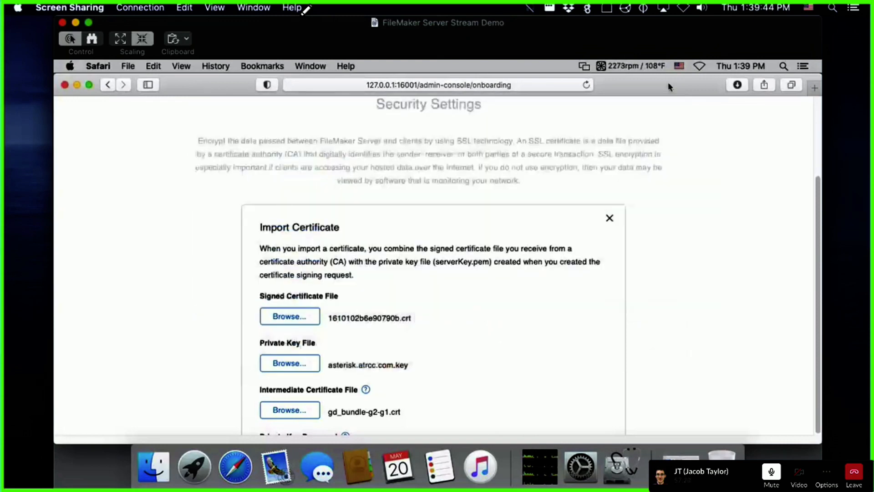
{"action": "scroll", "coordinate": [695, 205], "scroll_direction": "up", "scroll_amount": 5}
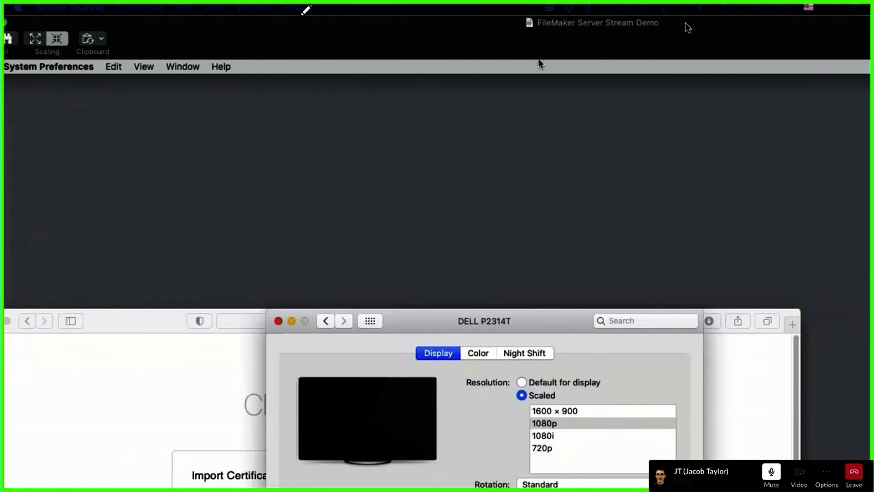
Step: Fit the remote screen and Safari window, then import the three attached certificate files
{"action": "left_click_drag", "start_coordinate": [688, 28], "coordinate": [739, 34]}
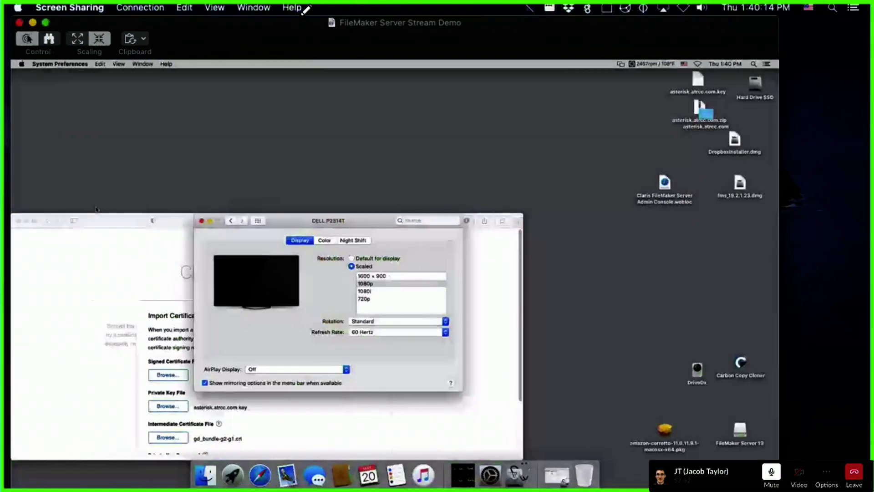
{"action": "left_click_drag", "start_coordinate": [44, 223], "coordinate": [195, 88]}
{"action": "left_click_drag", "start_coordinate": [675, 323], "coordinate": [690, 444]}
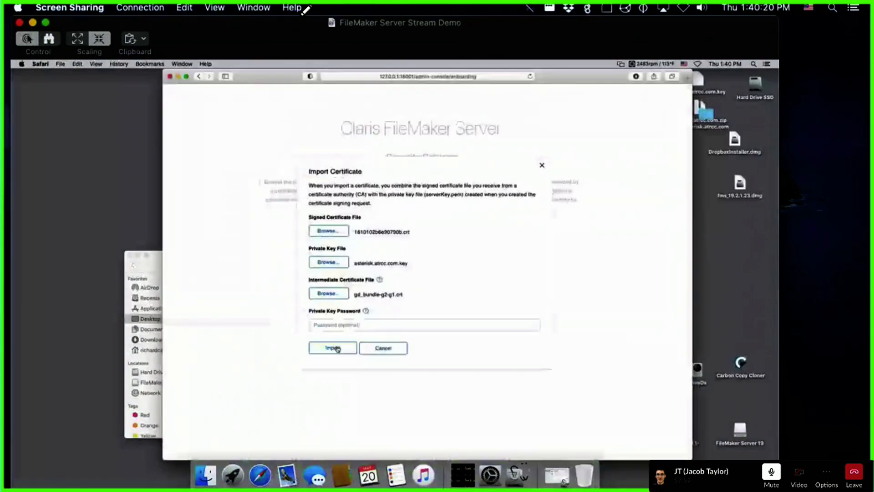
{"action": "left_click", "coordinate": [334, 347]}
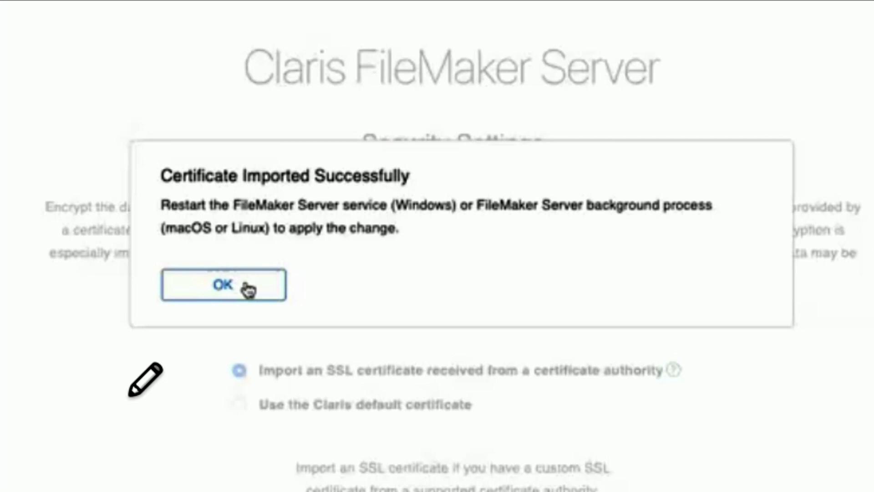
Step: Acknowledge the Certificate Imported Successfully alert and reposition the remote screen view
{"action": "left_click", "coordinate": [248, 289]}
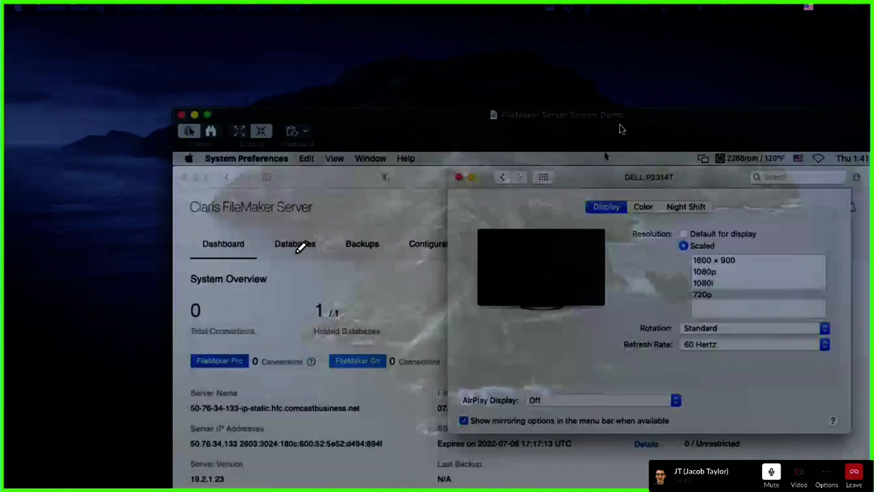
{"action": "left_click_drag", "start_coordinate": [622, 129], "coordinate": [493, 34]}
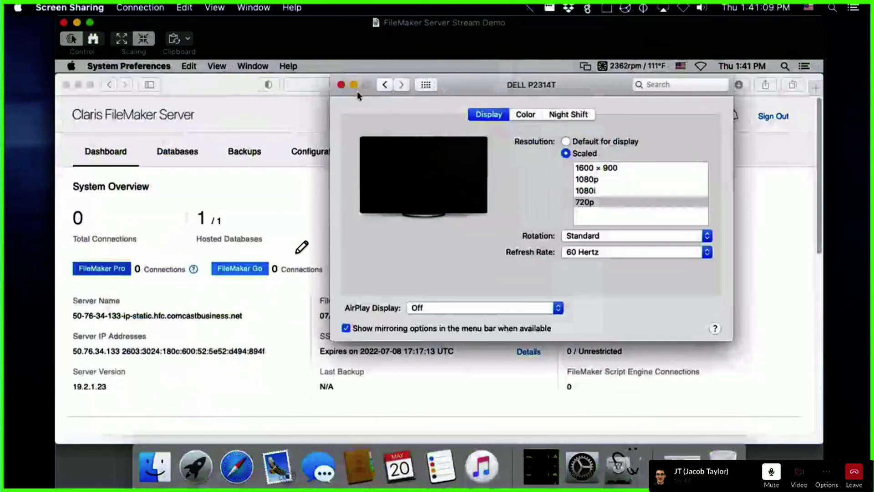
Step: Close the Display preferences and scroll the Dashboard through its volume and system statistics
{"action": "left_click", "coordinate": [353, 86]}
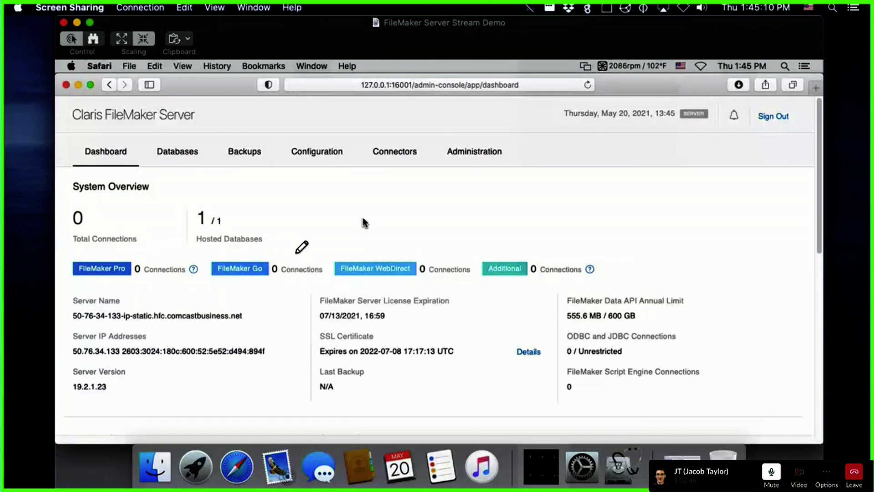
{"action": "scroll", "coordinate": [738, 328], "scroll_direction": "down", "scroll_amount": 10}
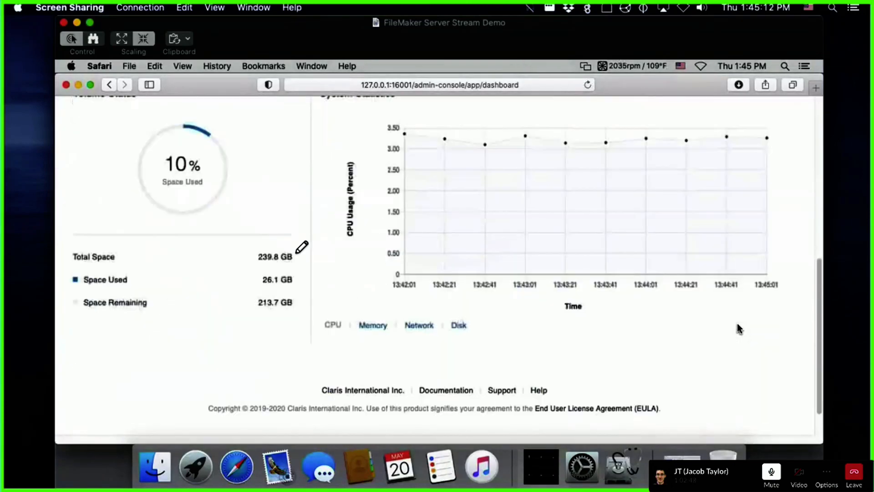
{"action": "scroll", "coordinate": [739, 328], "scroll_direction": "up", "scroll_amount": 10}
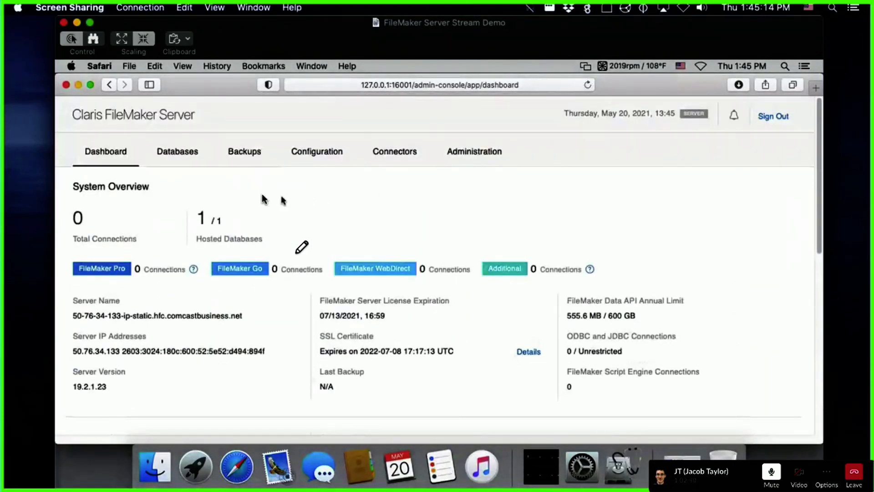
Step: Open Configuration's General Settings and scroll through the server information, version 19.2.1.23
{"action": "left_click", "coordinate": [317, 151]}
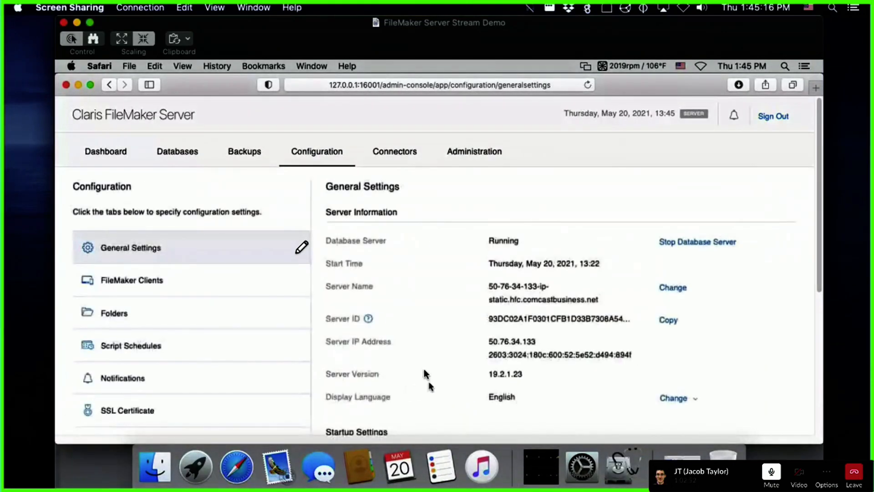
{"action": "scroll", "coordinate": [400, 267], "scroll_direction": "down", "scroll_amount": 5}
{"action": "scroll", "coordinate": [404, 273], "scroll_direction": "up", "scroll_amount": 5}
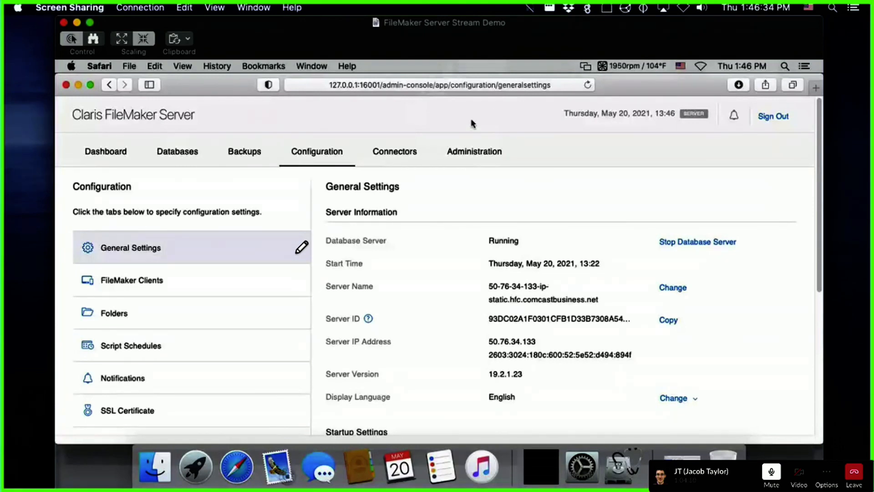
Step: Load godaddy.com in a new tab and go to SSL Certificates under Protect & Secure
{"action": "key", "text": "super+t"}
{"action": "type", "text": "godaddy.com"}
{"action": "key", "text": "Return"}
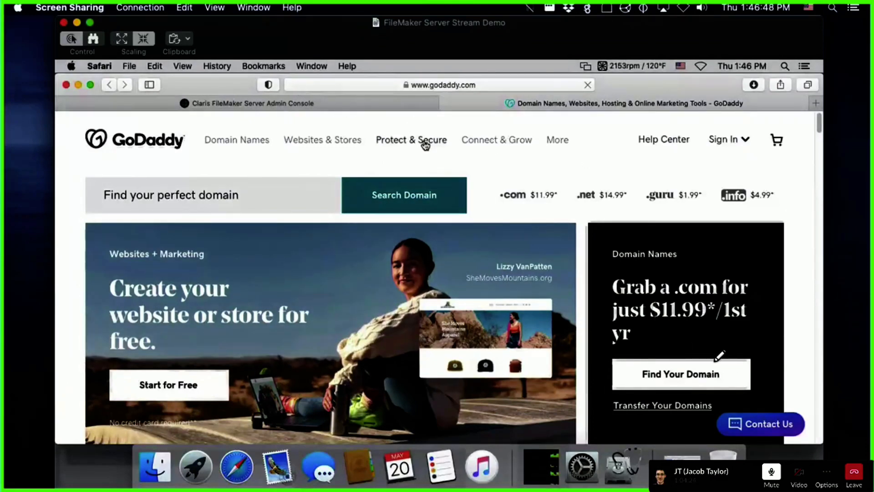
{"action": "left_click", "coordinate": [425, 144]}
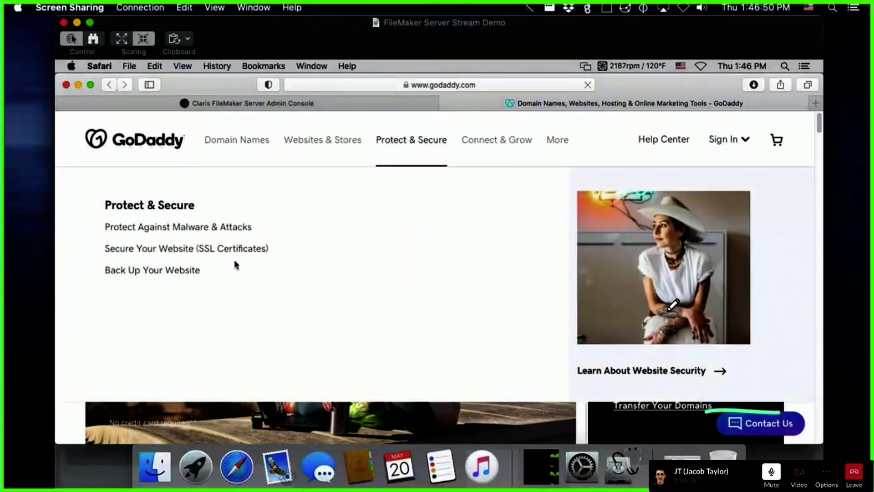
{"action": "left_click", "coordinate": [150, 249]}
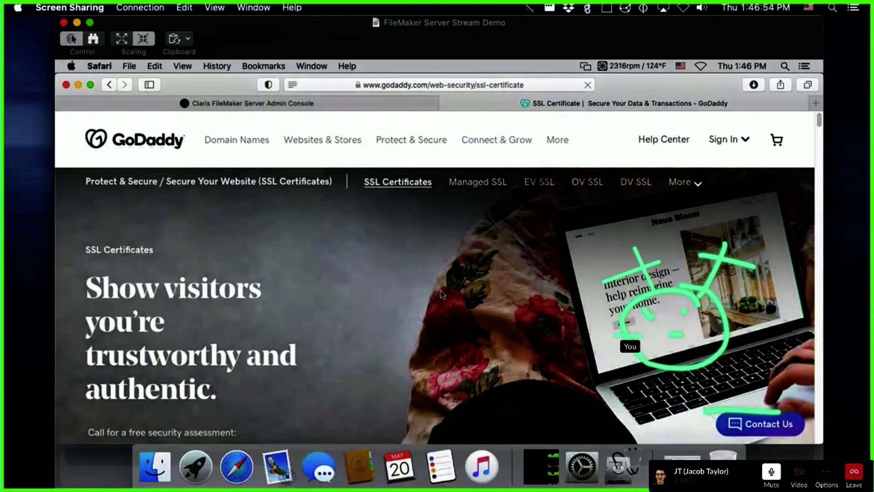
Step: Scroll to GoDaddy's SSL plan cards ($63.99, $159.99, $295.99/yr) and circle the Website Security plan
{"action": "scroll", "coordinate": [433, 293], "scroll_direction": "down", "scroll_amount": 1}
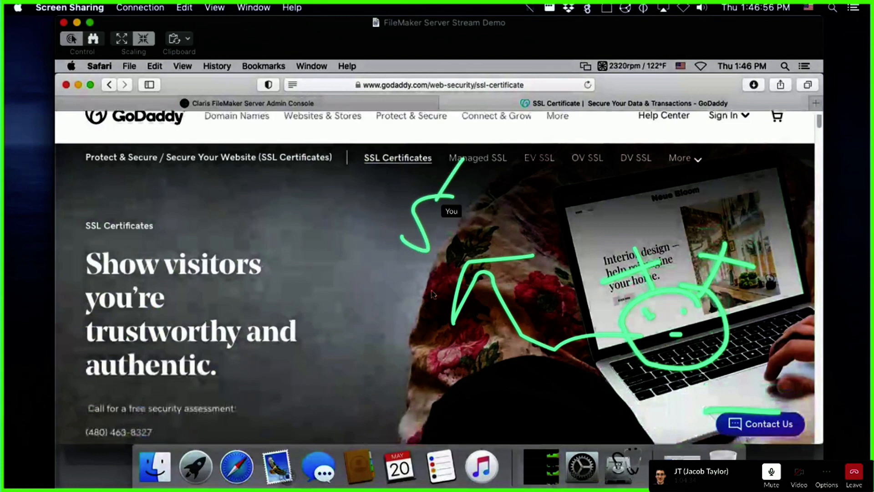
{"action": "scroll", "coordinate": [433, 294], "scroll_direction": "down", "scroll_amount": 5}
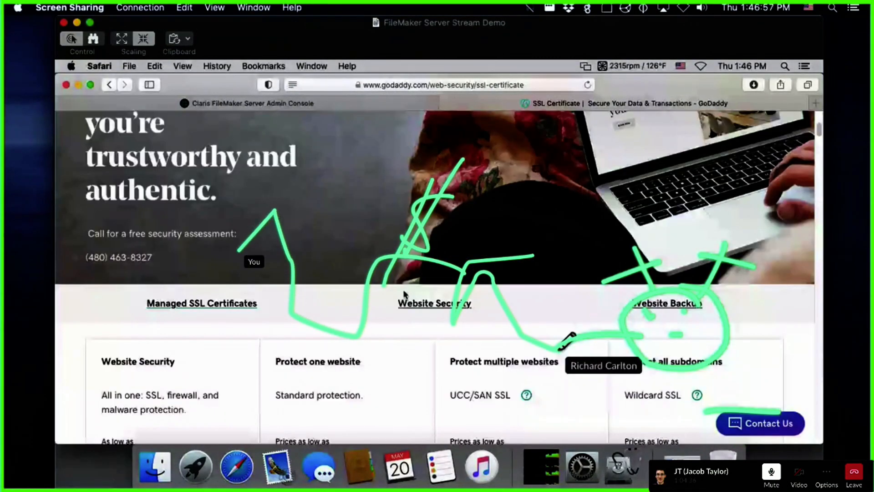
{"action": "scroll", "coordinate": [365, 284], "scroll_direction": "down", "scroll_amount": 7}
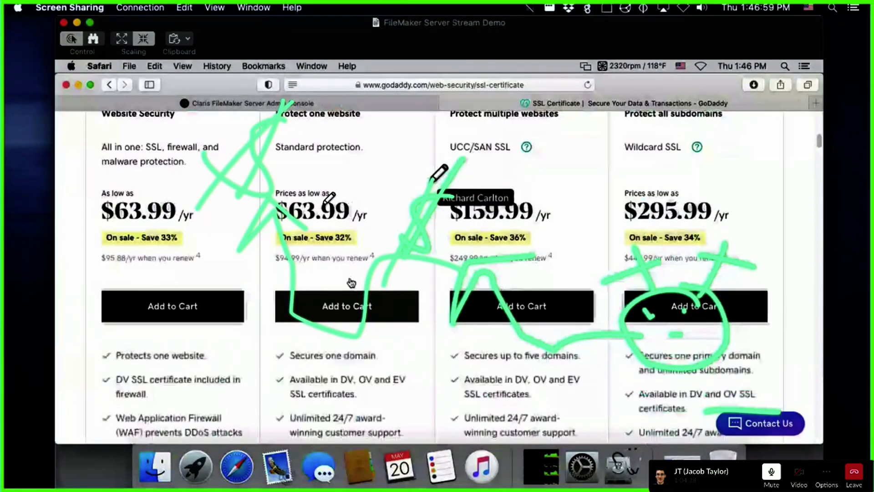
{"action": "scroll", "coordinate": [351, 282], "scroll_direction": "up", "scroll_amount": 2}
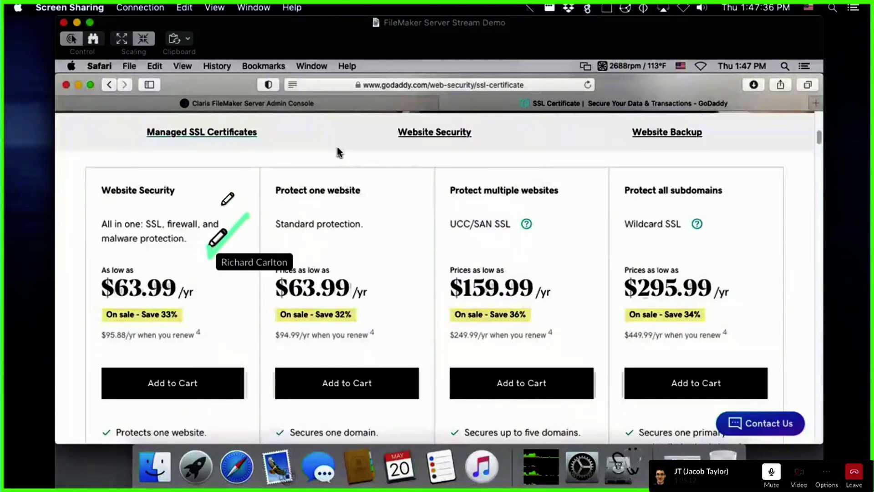
{"action": "mouse_move", "coordinate": [210, 176]}
{"action": "left_mouse_down"}
{"action": "mouse_move", "coordinate": [196, 213]}
{"action": "mouse_move", "coordinate": [198, 183]}
{"action": "mouse_move", "coordinate": [206, 198]}
{"action": "left_mouse_up"}
Step: Click on the GoDaddy SSL plans page near the Website Security plan
{"action": "left_click", "coordinate": [207, 190]}
{"action": "left_click", "coordinate": [195, 198]}
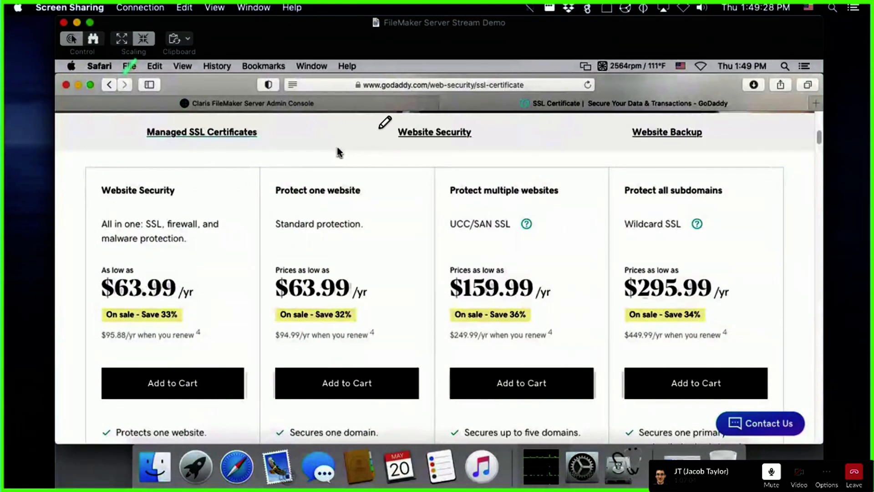
Step: In a new Safari tab, search 'letsen' and load the Wikipedia article on Let's Encrypt
{"action": "key", "text": "super+t"}
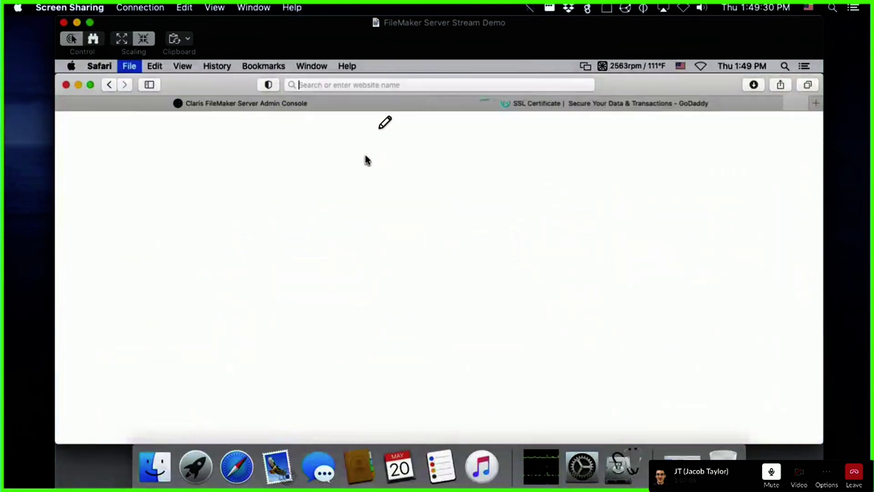
{"action": "type", "text": "letsn"}
{"action": "key", "text": "BackSpace"}
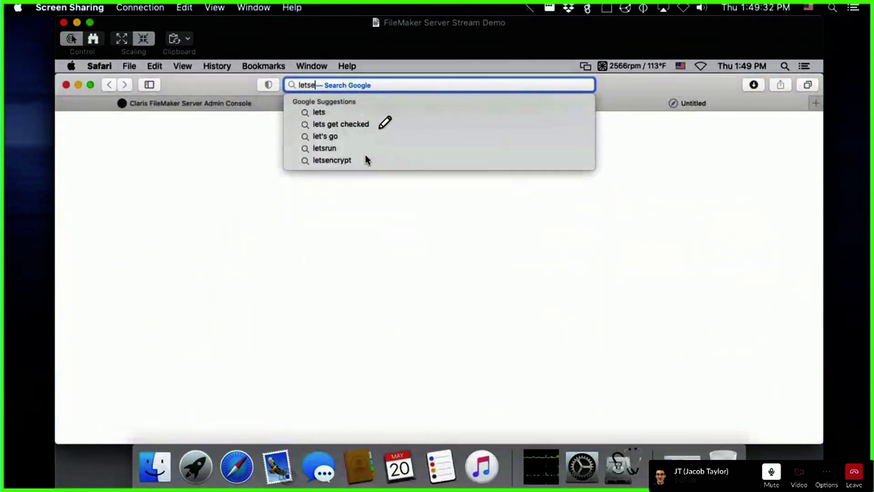
{"action": "type", "text": "encrypt"}
{"action": "left_click", "coordinate": [365, 155]}
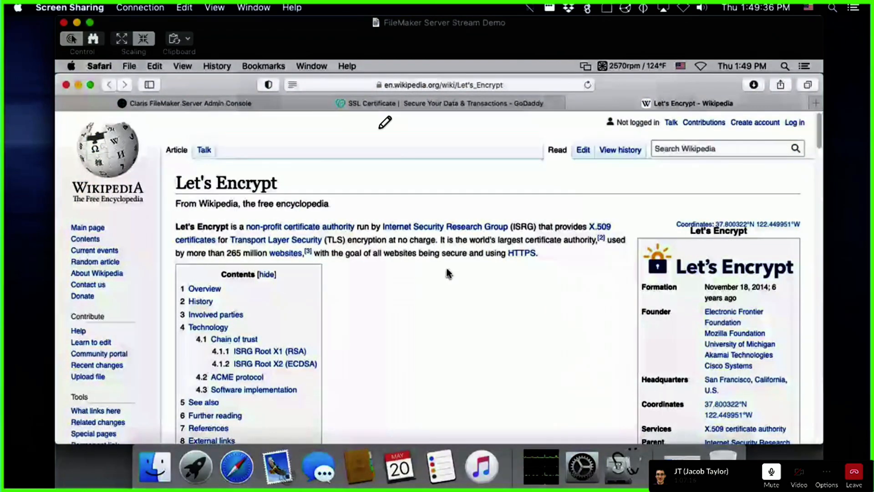
{"action": "scroll", "coordinate": [446, 273], "scroll_direction": "down", "scroll_amount": 1}
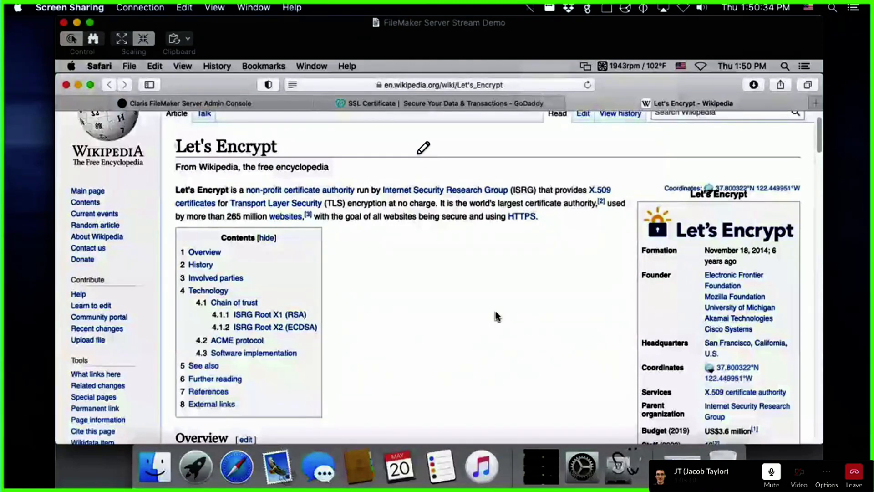
{"action": "left_click_drag", "start_coordinate": [398, 126], "coordinate": [352, 121]}
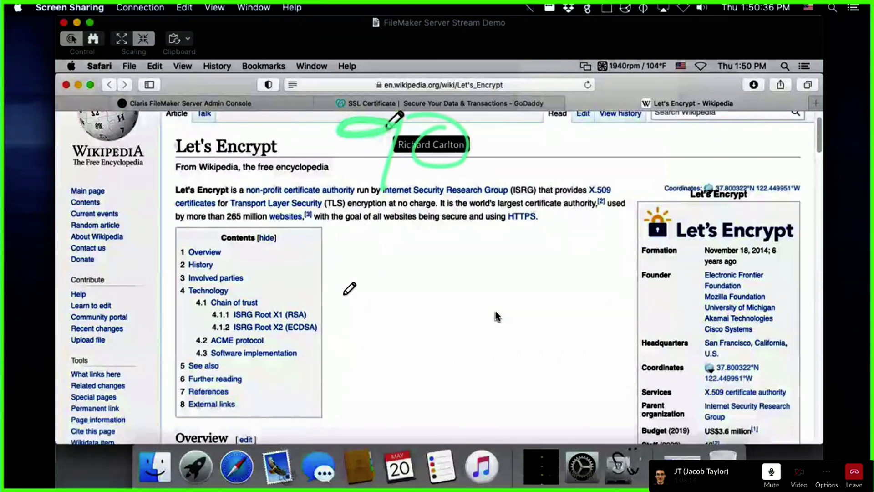
{"action": "left_click_drag", "start_coordinate": [347, 284], "coordinate": [336, 334]}
{"action": "mouse_move", "coordinate": [432, 287]}
{"action": "left_mouse_down"}
{"action": "mouse_move", "coordinate": [401, 326]}
{"action": "mouse_move", "coordinate": [388, 320]}
{"action": "left_mouse_up"}
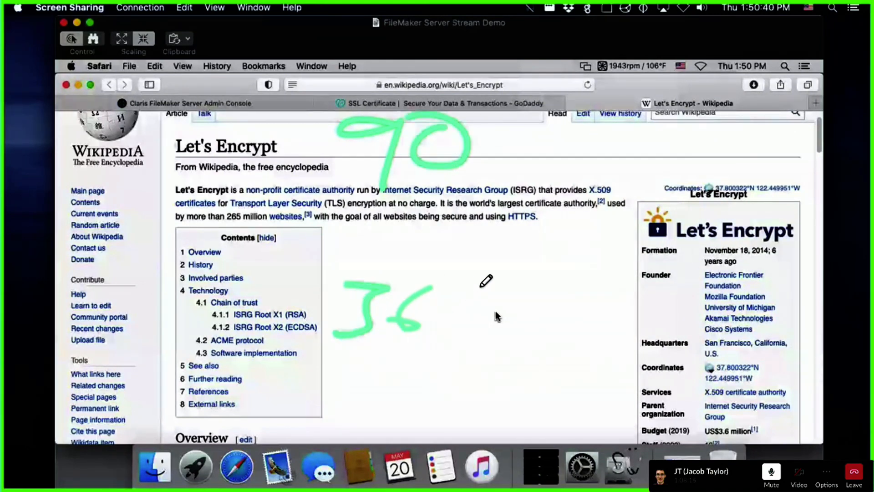
{"action": "left_click_drag", "start_coordinate": [483, 287], "coordinate": [442, 325]}
{"action": "left_click_drag", "start_coordinate": [510, 319], "coordinate": [580, 316]}
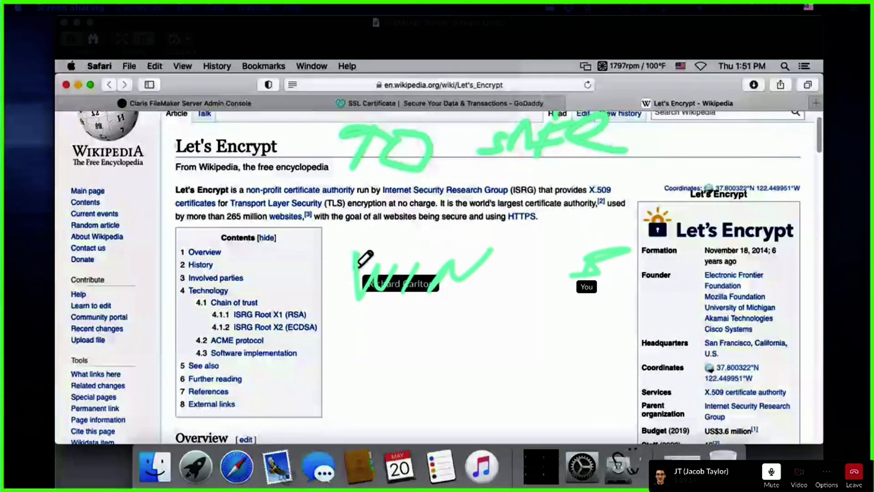
{"action": "left_click_drag", "start_coordinate": [621, 262], "coordinate": [640, 253]}
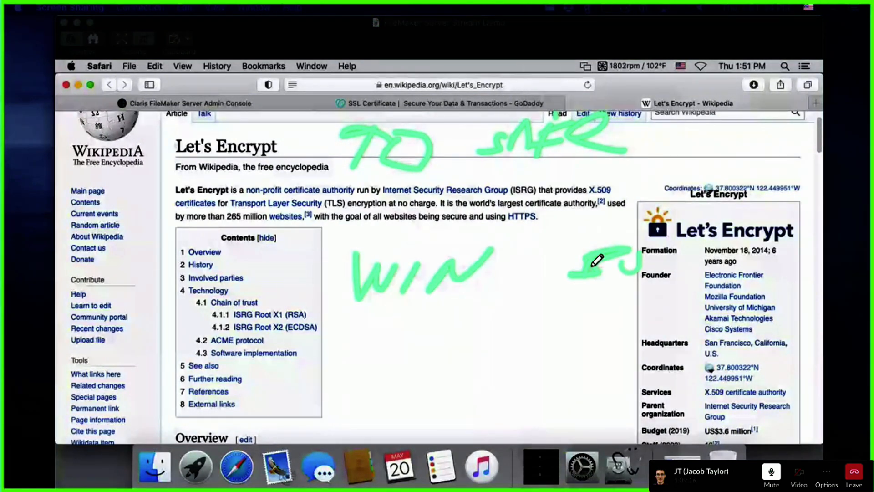
{"action": "mouse_move", "coordinate": [492, 325]}
{"action": "left_mouse_down"}
{"action": "mouse_move", "coordinate": [379, 330]}
{"action": "mouse_move", "coordinate": [378, 372]}
{"action": "mouse_move", "coordinate": [404, 353]}
{"action": "mouse_move", "coordinate": [489, 336]}
{"action": "left_mouse_up"}
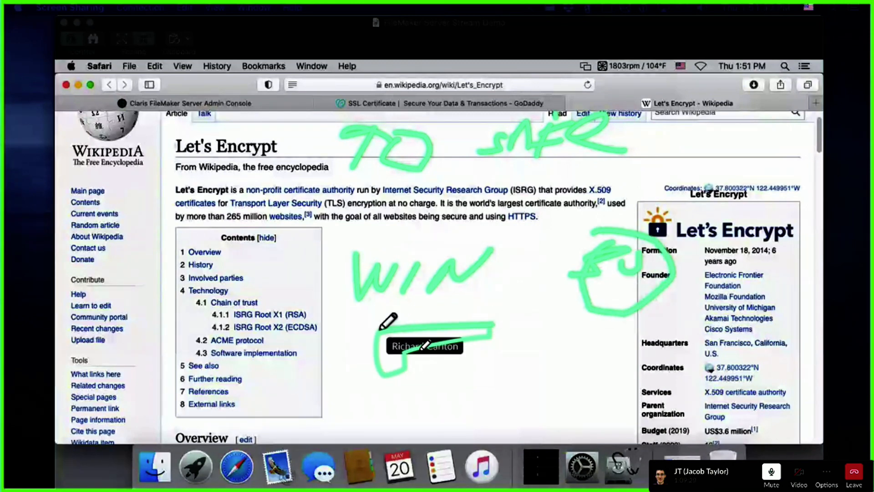
{"action": "left_click_drag", "start_coordinate": [422, 349], "coordinate": [404, 354]}
{"action": "left_click_drag", "start_coordinate": [492, 336], "coordinate": [515, 333]}
{"action": "left_click_drag", "start_coordinate": [529, 333], "coordinate": [602, 327]}
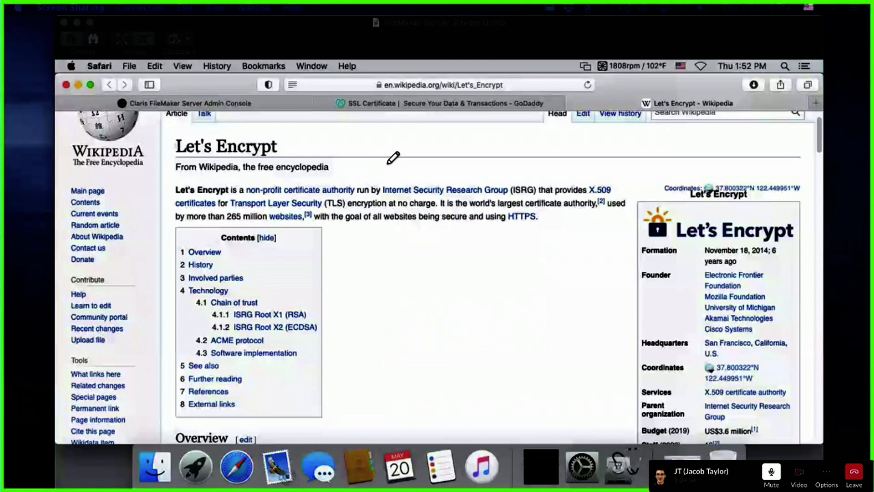
{"action": "left_click_drag", "start_coordinate": [400, 133], "coordinate": [385, 180]}
{"action": "left_click_drag", "start_coordinate": [430, 136], "coordinate": [437, 137]}
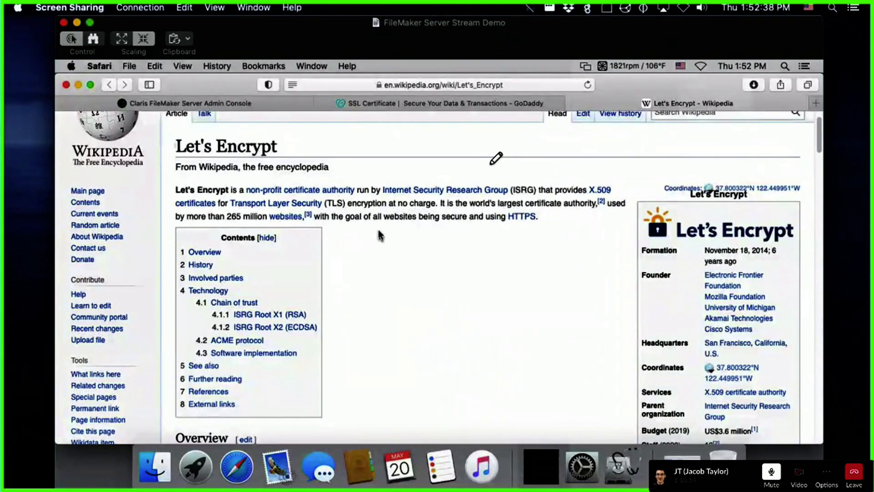
Step: Switch 'Automatically open databases' under Startup Settings to Disabled in the Admin Console
{"action": "left_click", "coordinate": [223, 99]}
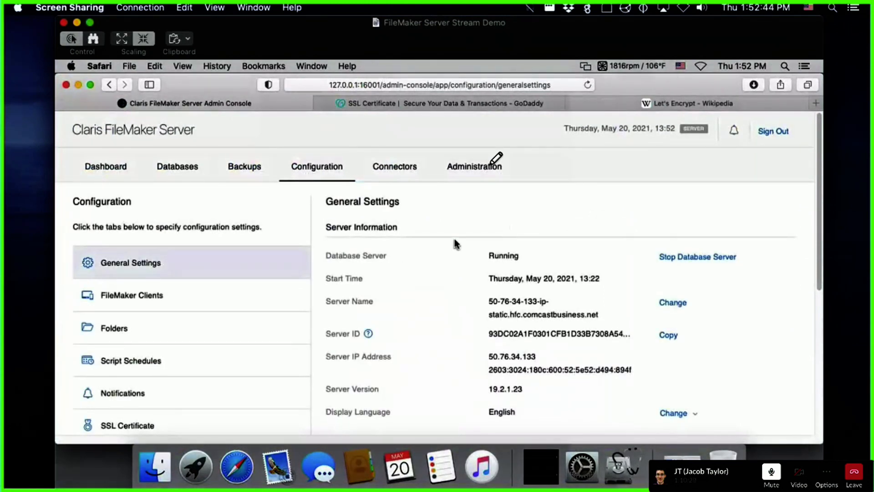
{"action": "scroll", "coordinate": [454, 238], "scroll_direction": "down", "scroll_amount": 1}
{"action": "scroll", "coordinate": [456, 243], "scroll_direction": "down", "scroll_amount": 2}
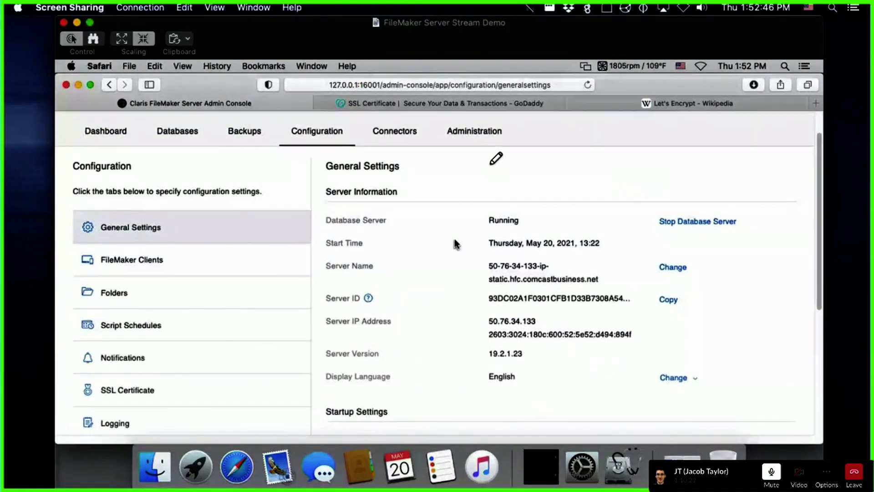
{"action": "scroll", "coordinate": [430, 249], "scroll_direction": "up", "scroll_amount": 3}
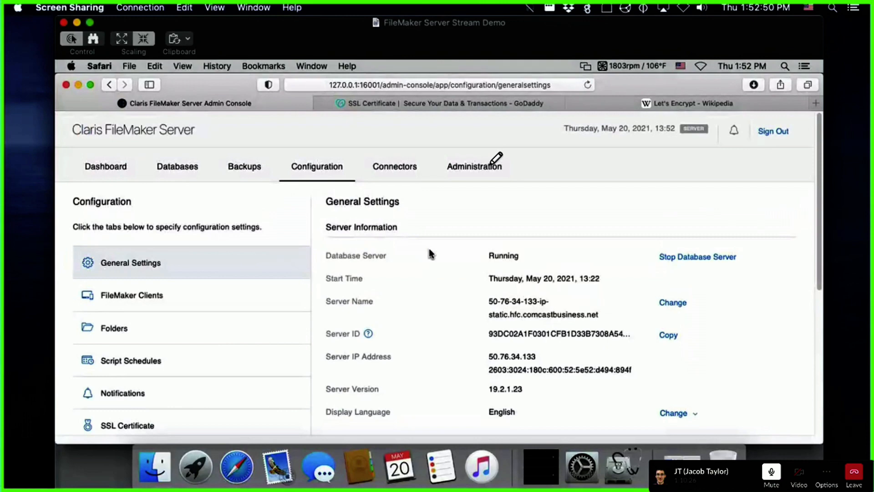
{"action": "scroll", "coordinate": [430, 248], "scroll_direction": "down", "scroll_amount": 7}
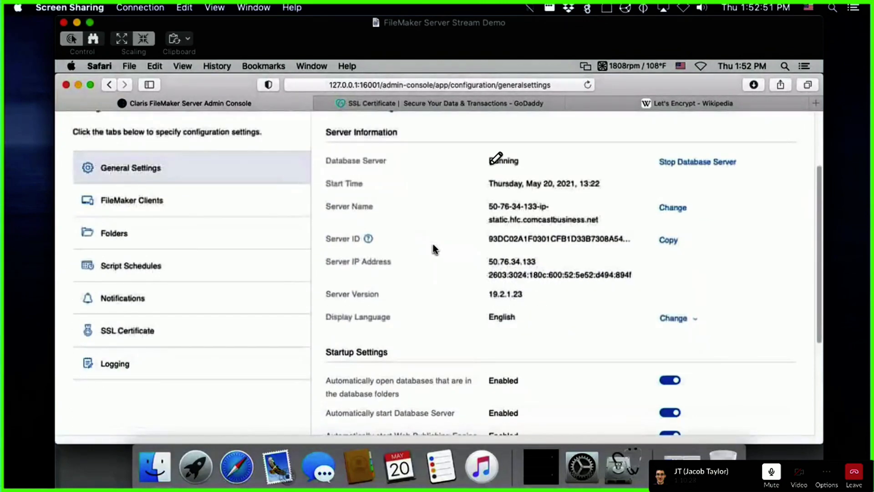
{"action": "scroll", "coordinate": [433, 246], "scroll_direction": "down", "scroll_amount": 1}
{"action": "scroll", "coordinate": [433, 246], "scroll_direction": "down", "scroll_amount": 4}
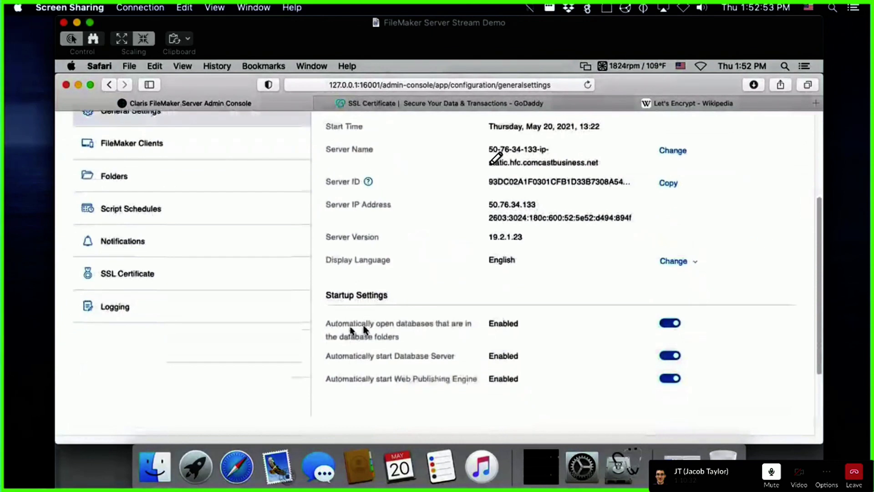
{"action": "left_click", "coordinate": [364, 325]}
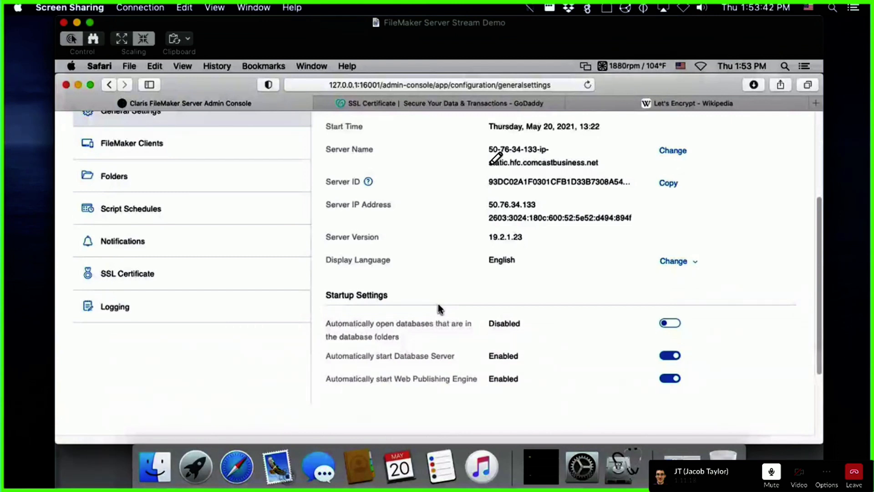
{"action": "scroll", "coordinate": [438, 304], "scroll_direction": "up", "scroll_amount": 1}
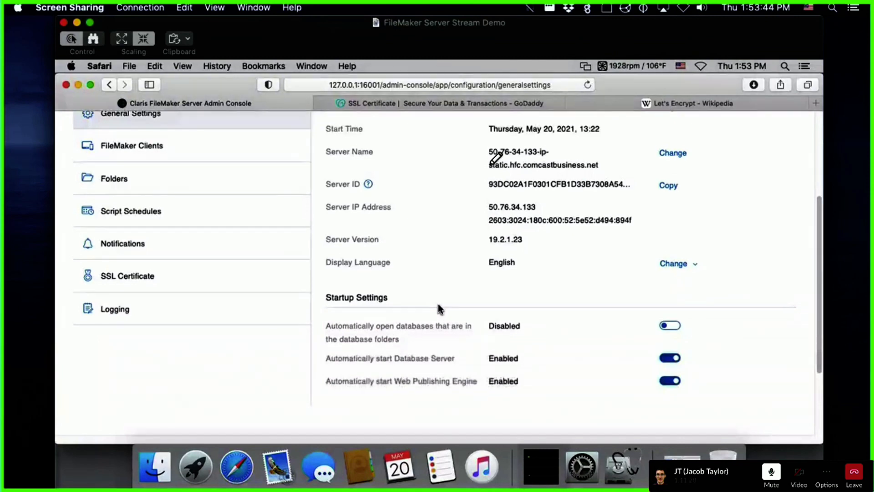
{"action": "scroll", "coordinate": [433, 293], "scroll_direction": "up", "scroll_amount": 4}
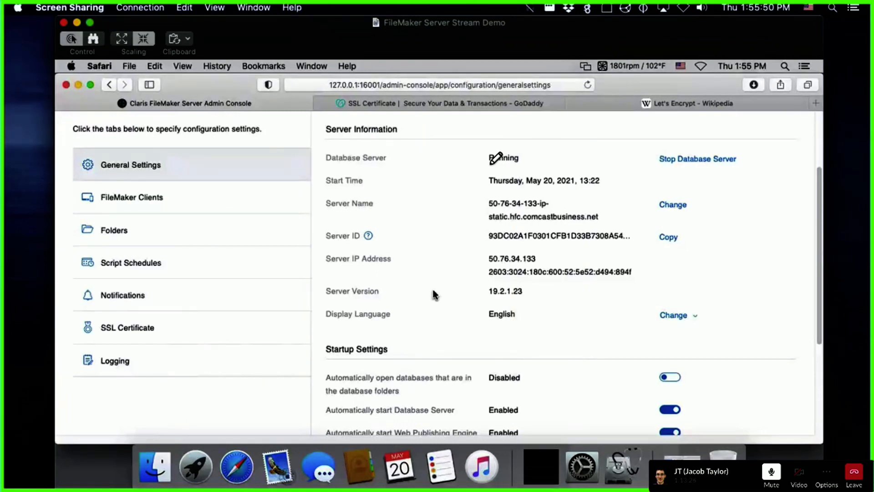
{"action": "left_click", "coordinate": [188, 200]}
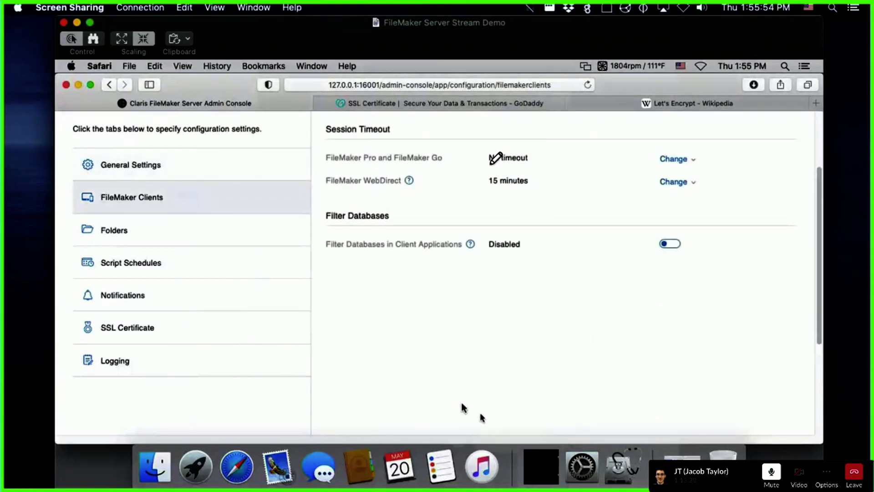
{"action": "left_click", "coordinate": [142, 234]}
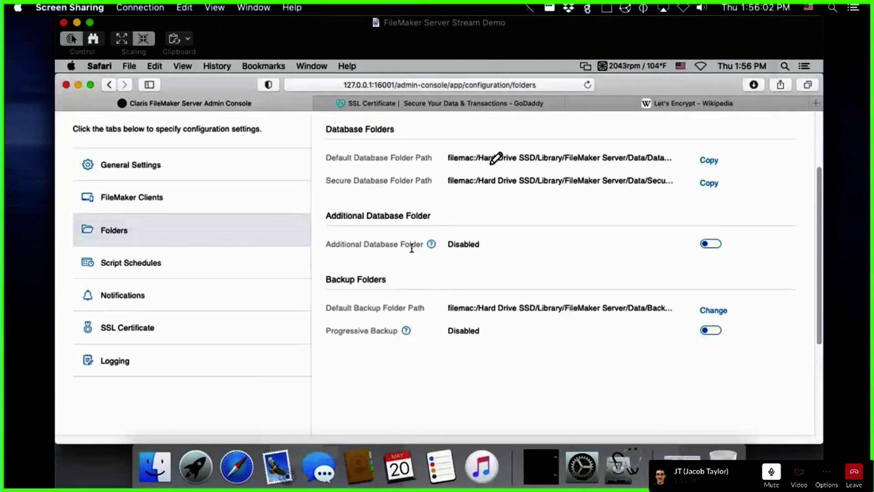
{"action": "scroll", "coordinate": [411, 248], "scroll_direction": "up", "scroll_amount": 3}
{"action": "left_click", "coordinate": [98, 169]}
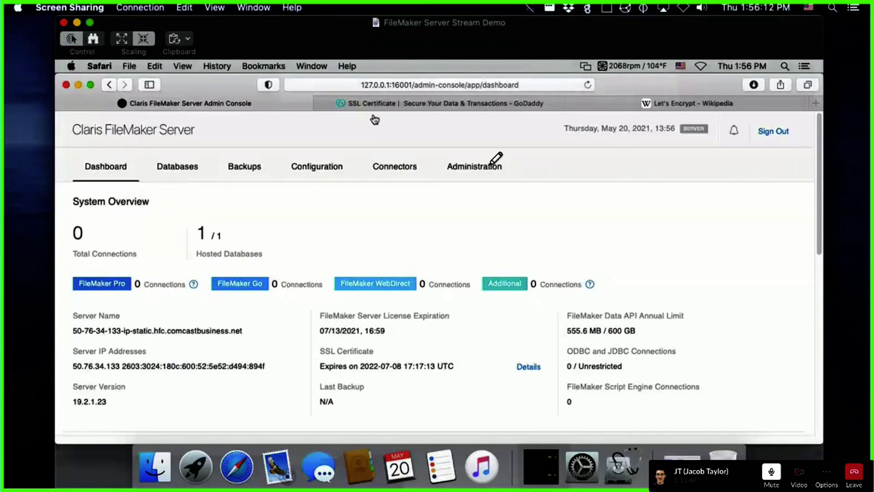
{"action": "left_click", "coordinate": [335, 173]}
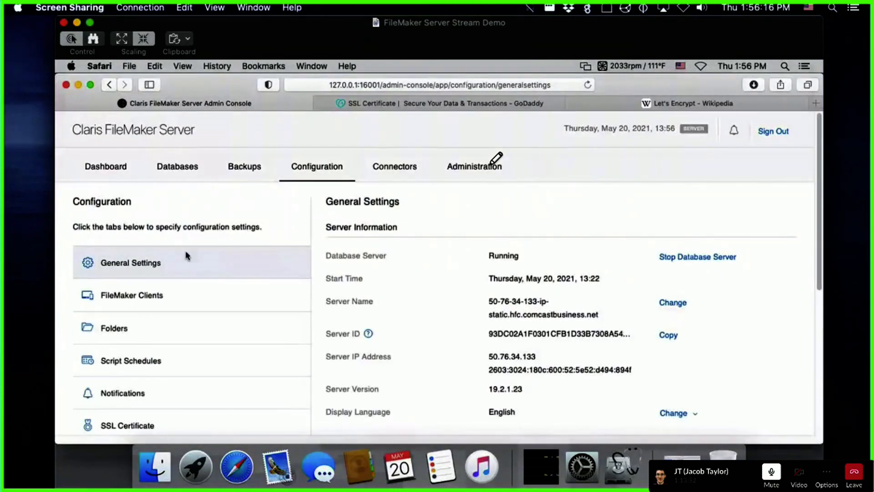
{"action": "scroll", "coordinate": [374, 234], "scroll_direction": "down", "scroll_amount": 5}
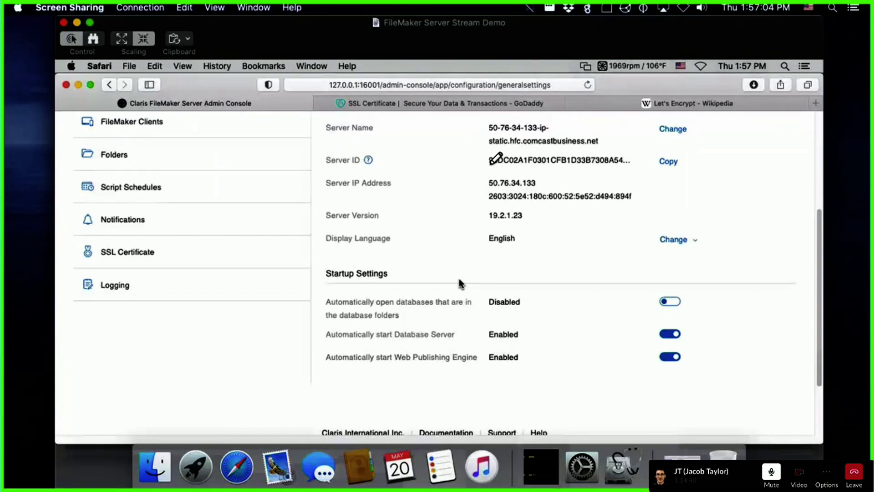
{"action": "scroll", "coordinate": [458, 278], "scroll_direction": "up", "scroll_amount": 3}
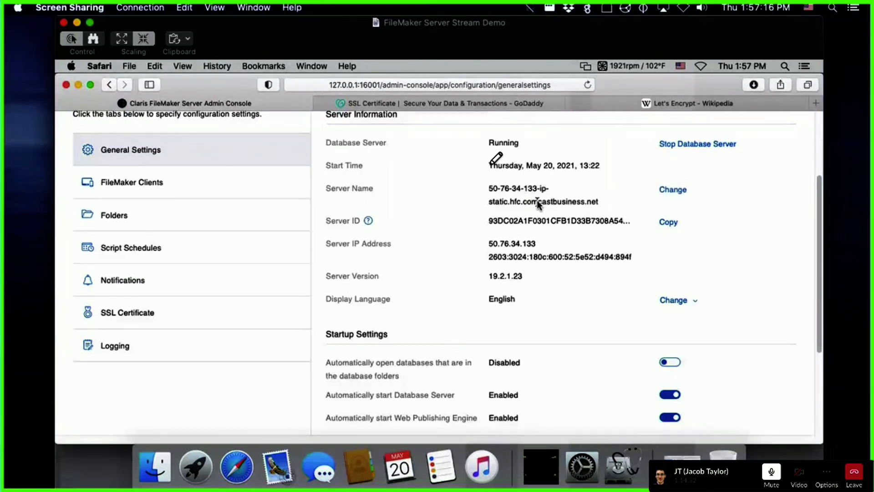
{"action": "key", "text": "super+Tab"}
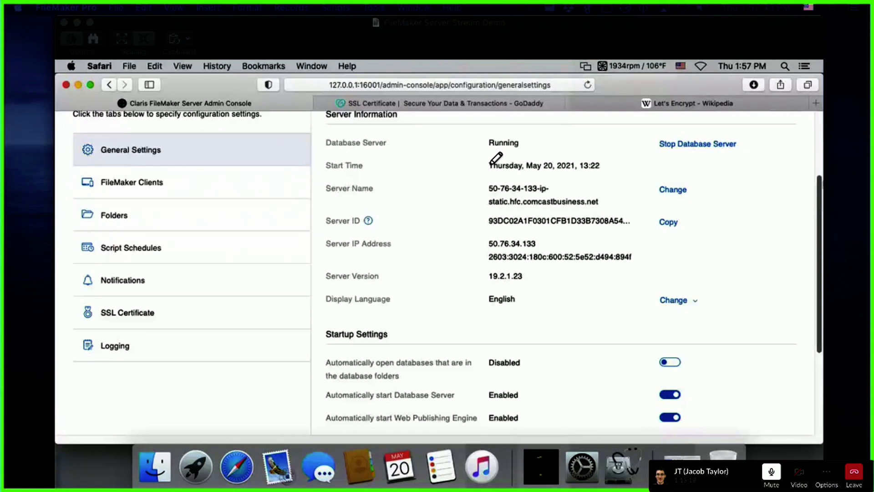
Step: Change the Server Name in General Settings to MacFMS and save it
{"action": "left_click", "coordinate": [492, 190]}
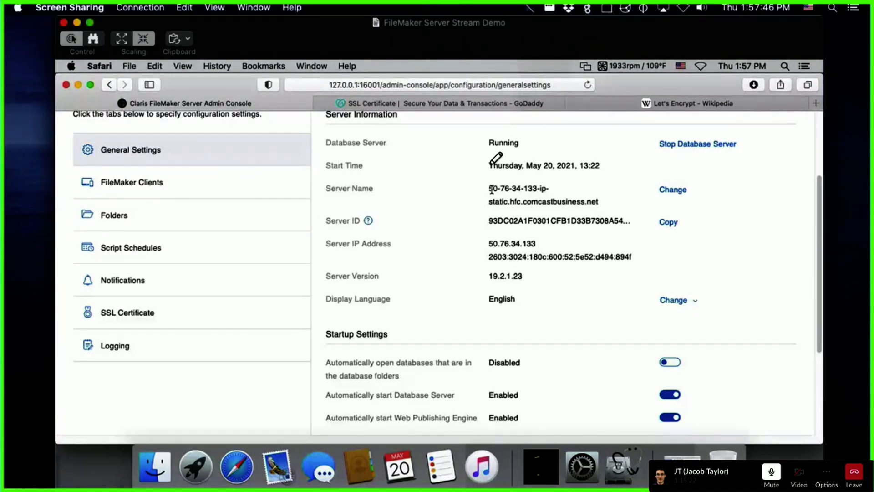
{"action": "left_click_drag", "start_coordinate": [492, 190], "coordinate": [606, 198]}
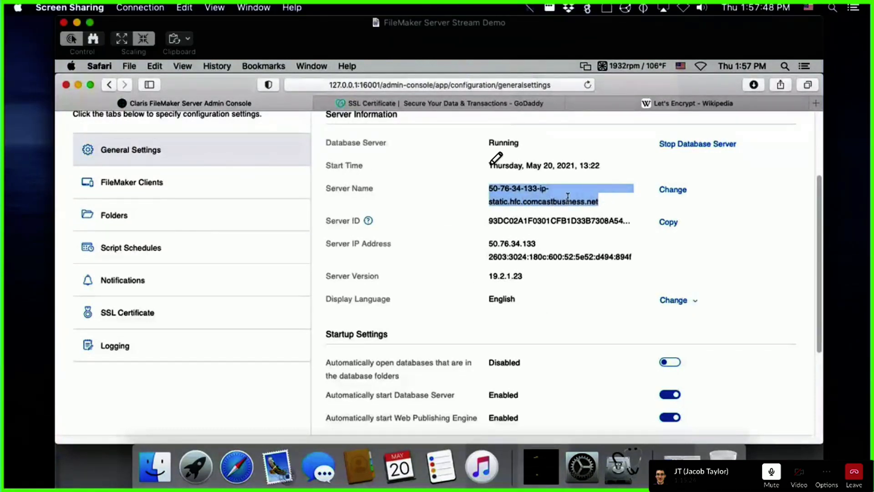
{"action": "left_click", "coordinate": [673, 189]}
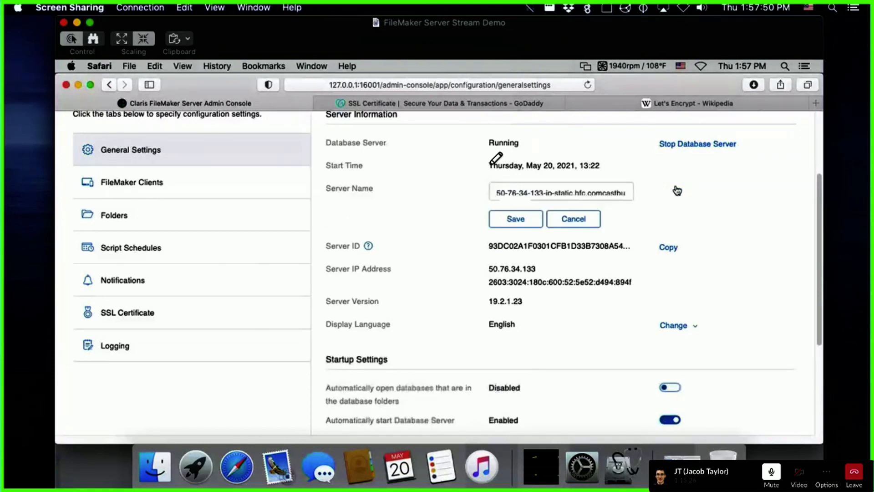
{"action": "left_click", "coordinate": [591, 190]}
{"action": "key", "text": "super+a"}
{"action": "type", "text": "M"}
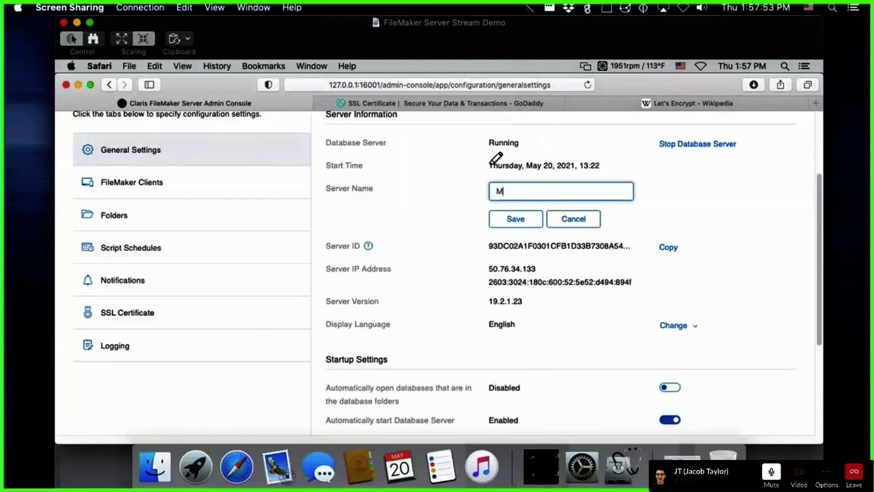
{"action": "type", "text": "acFMS"}
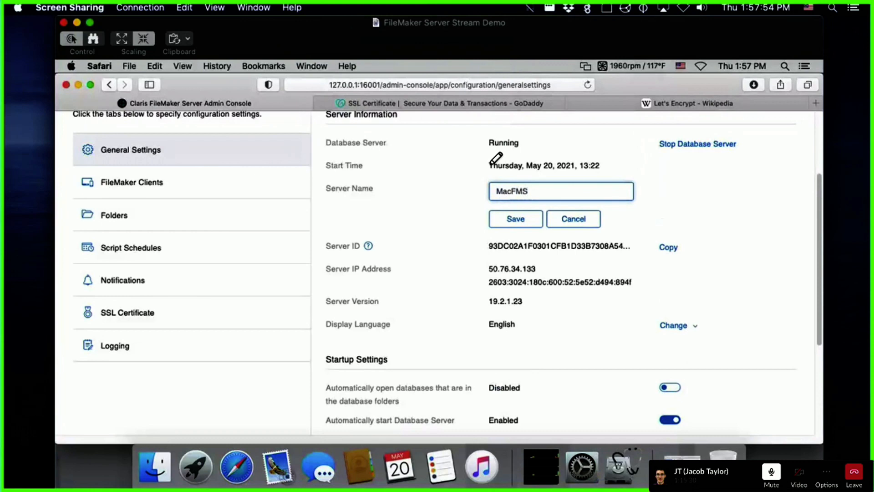
{"action": "left_click", "coordinate": [515, 220]}
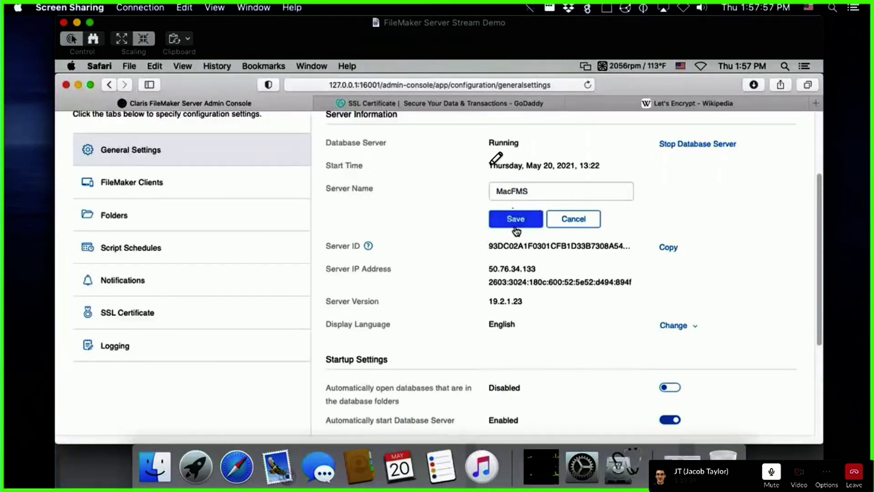
{"action": "left_click", "coordinate": [515, 218]}
{"action": "left_click_drag", "start_coordinate": [404, 22], "coordinate": [427, 22]}
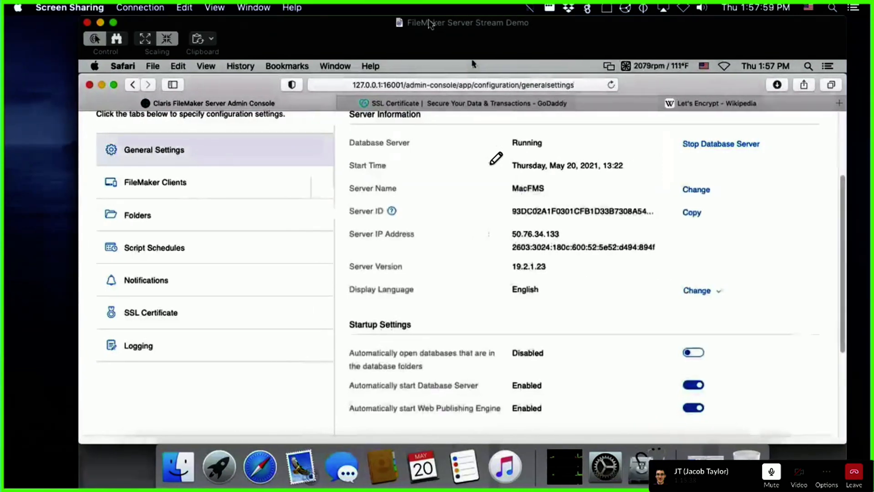
{"action": "left_click_drag", "start_coordinate": [428, 22], "coordinate": [419, 22]}
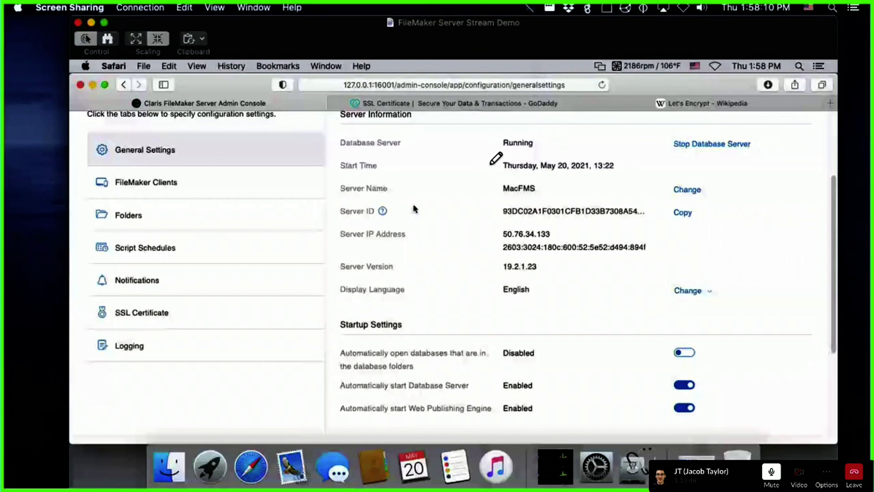
Step: Check FileMaker Clients session timeouts, then review Folders: Additional Database Folder and Progressive Backup disabled
{"action": "left_click", "coordinate": [185, 181]}
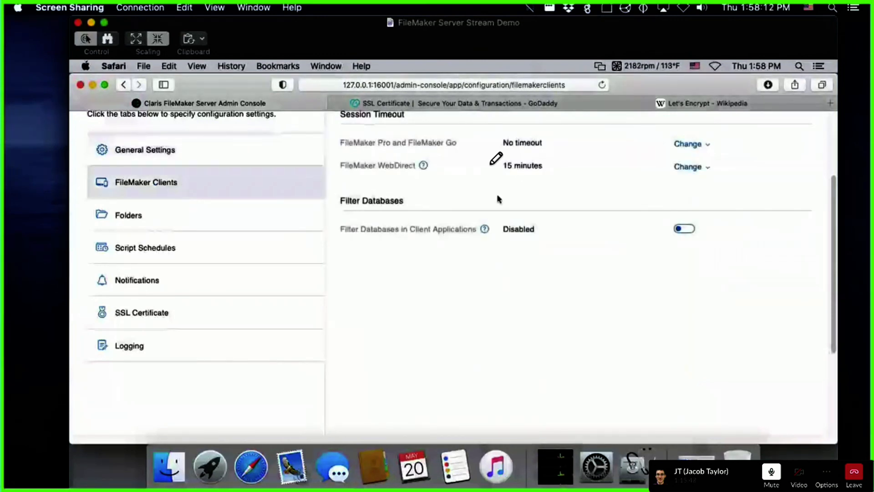
{"action": "scroll", "coordinate": [498, 199], "scroll_direction": "up", "scroll_amount": 1}
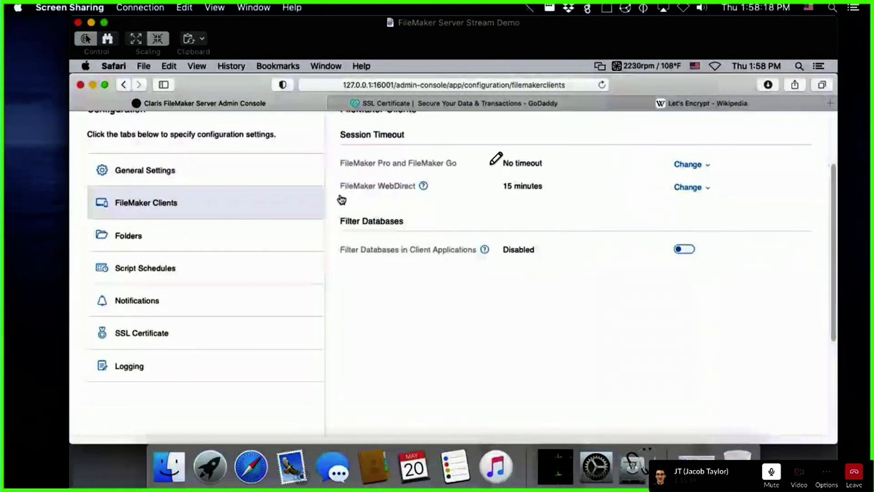
{"action": "left_click", "coordinate": [154, 231]}
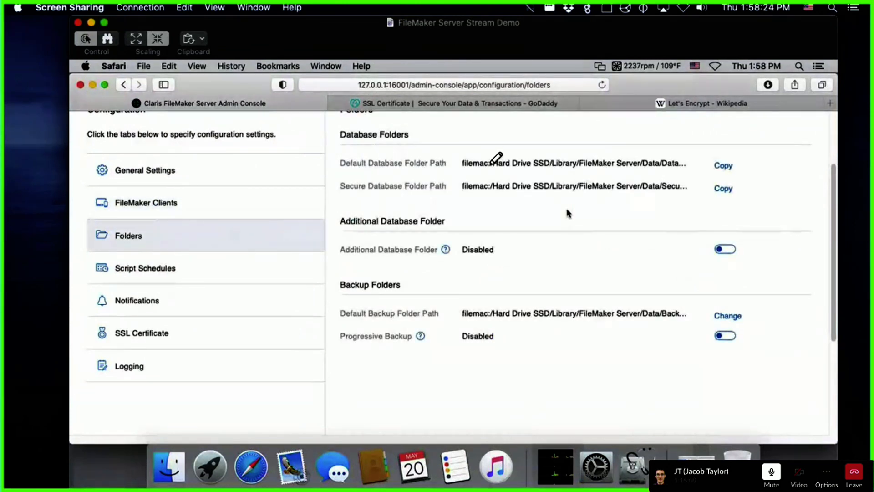
{"action": "scroll", "coordinate": [547, 248], "scroll_direction": "up", "scroll_amount": 2}
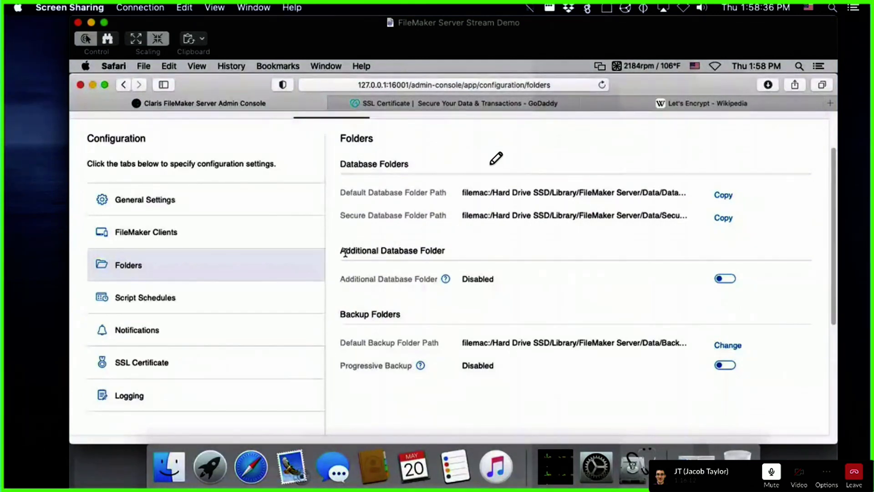
{"action": "left_click_drag", "start_coordinate": [345, 253], "coordinate": [441, 252]}
{"action": "left_click", "coordinate": [442, 251]}
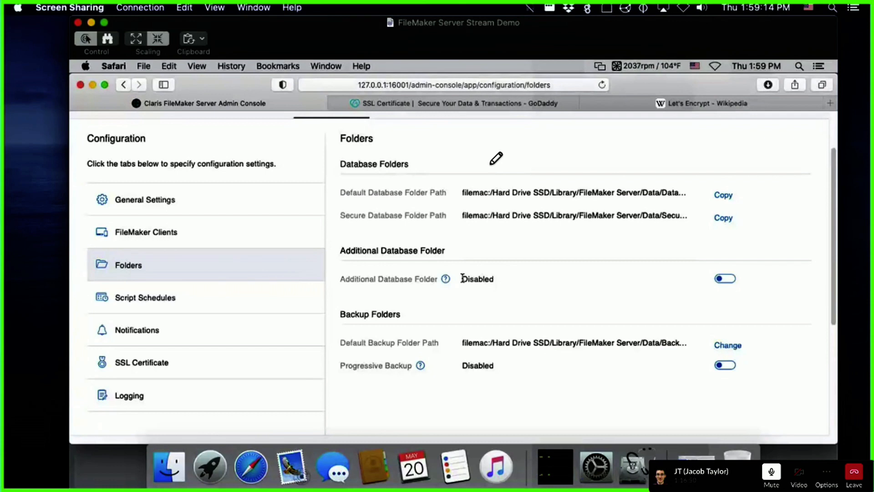
Step: Confirm Script Schedules is empty, then show Notifications with local and email notifications disabled
{"action": "left_click", "coordinate": [123, 300]}
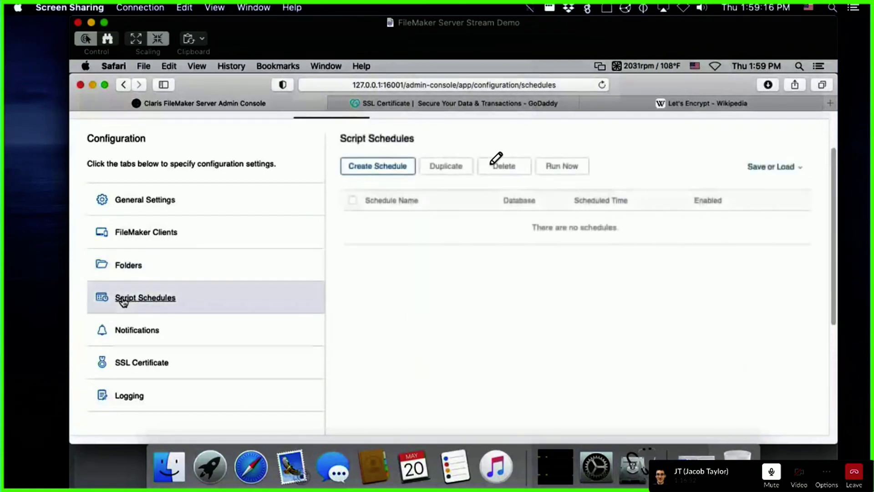
{"action": "scroll", "coordinate": [413, 337], "scroll_direction": "up", "scroll_amount": 1}
{"action": "scroll", "coordinate": [413, 337], "scroll_direction": "down", "scroll_amount": 1}
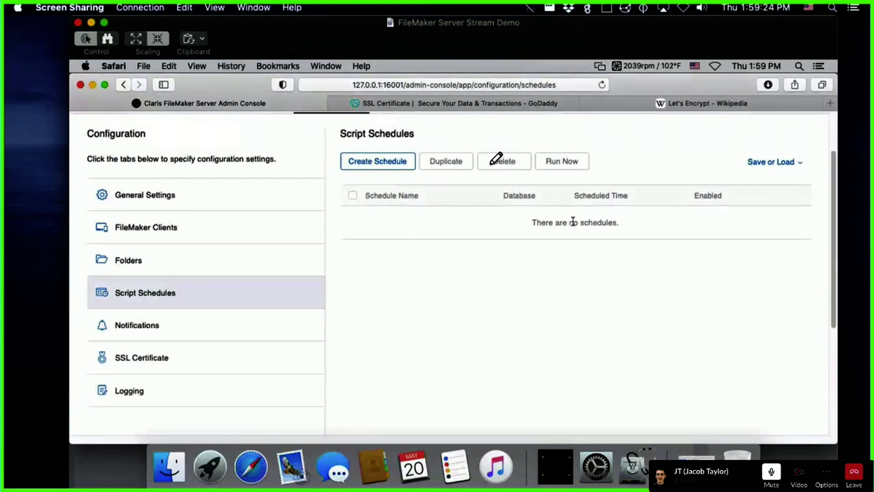
{"action": "left_click", "coordinate": [156, 330]}
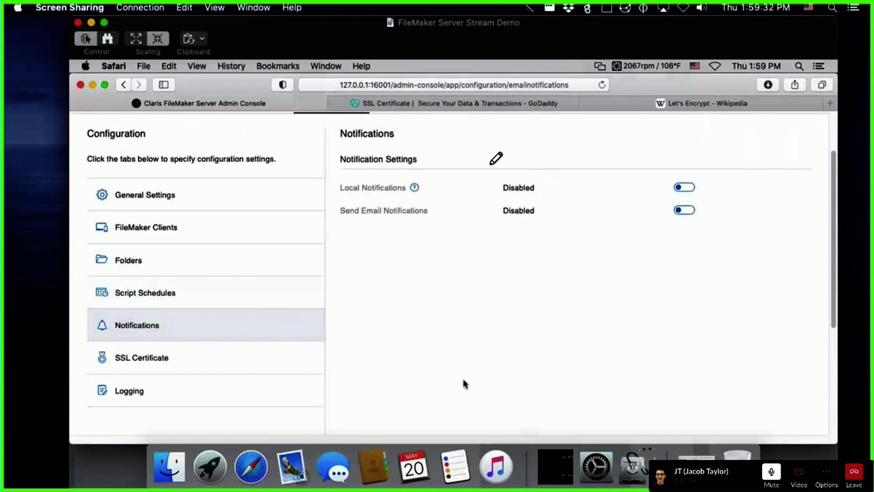
{"action": "left_click", "coordinate": [685, 210]}
{"action": "scroll", "coordinate": [753, 226], "scroll_direction": "down", "scroll_amount": 2}
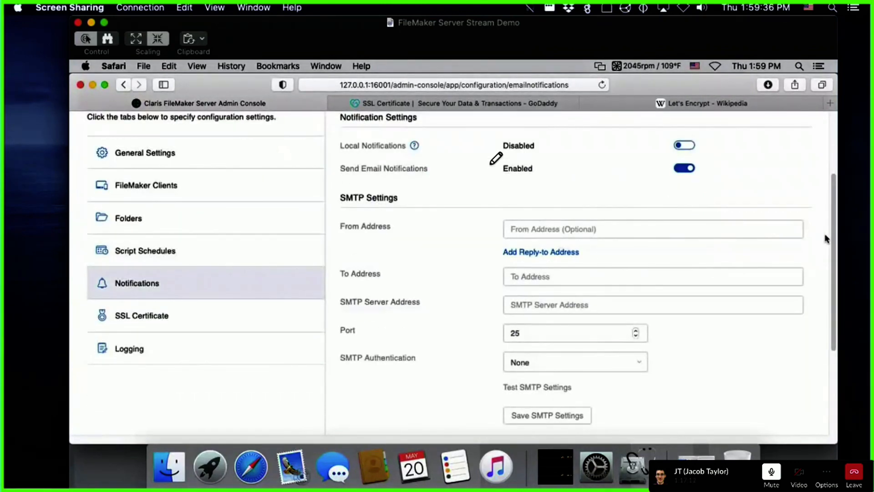
{"action": "left_click_drag", "start_coordinate": [836, 245], "coordinate": [836, 261]}
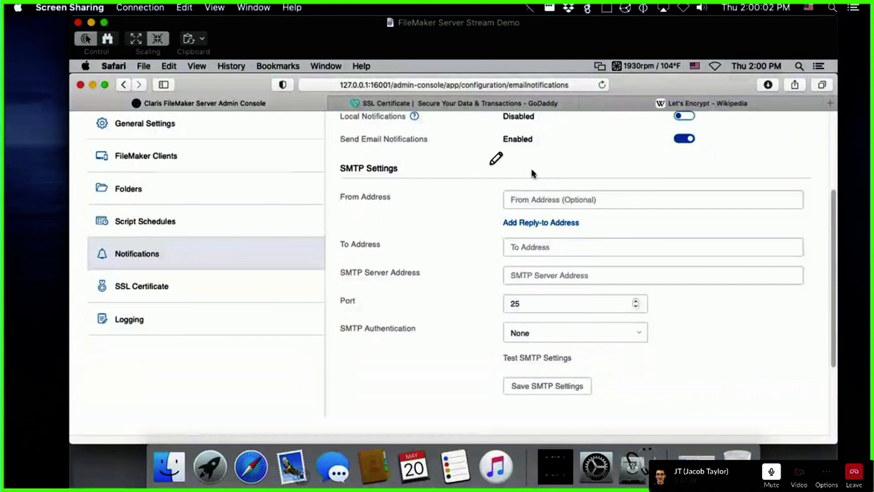
{"action": "left_click", "coordinate": [681, 139]}
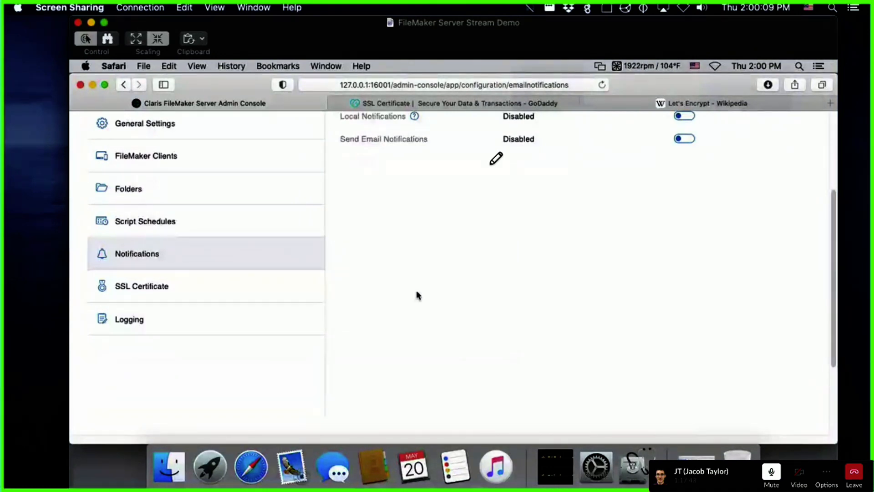
{"action": "scroll", "coordinate": [418, 295], "scroll_direction": "up", "scroll_amount": 2}
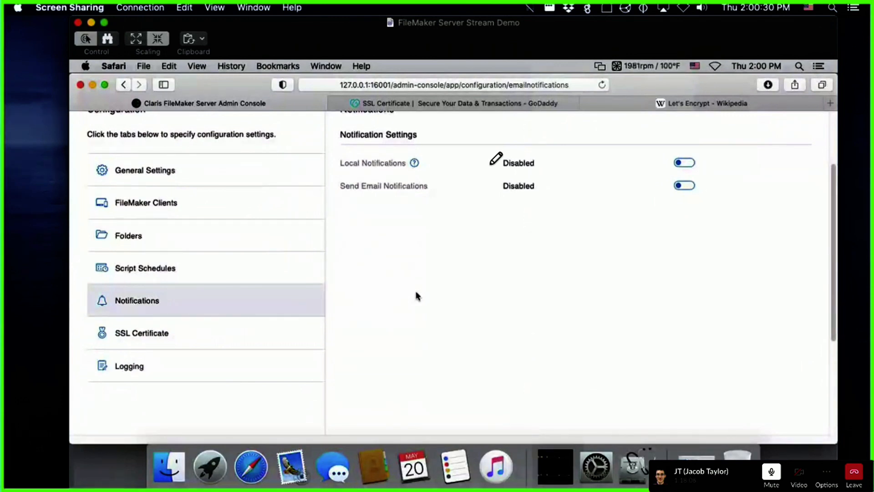
Step: Inspect the GoDaddy SSL certificate, open and cancel Import Custom Certificate, then show Logging settings
{"action": "left_click", "coordinate": [162, 334]}
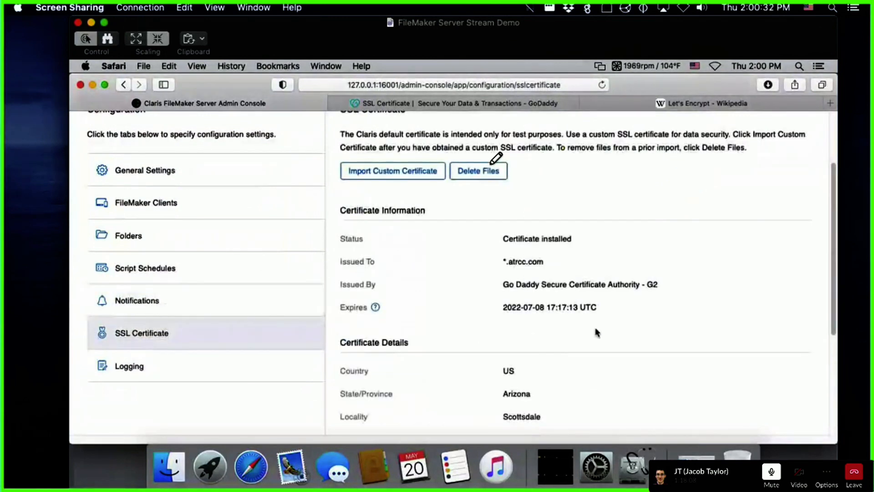
{"action": "scroll", "coordinate": [596, 330], "scroll_direction": "down", "scroll_amount": 2}
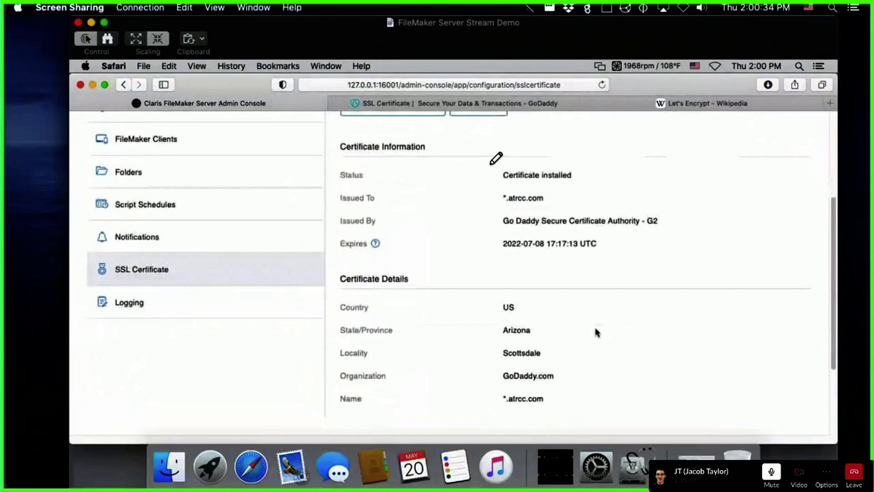
{"action": "scroll", "coordinate": [596, 332], "scroll_direction": "up", "scroll_amount": 3}
{"action": "left_click", "coordinate": [385, 194]}
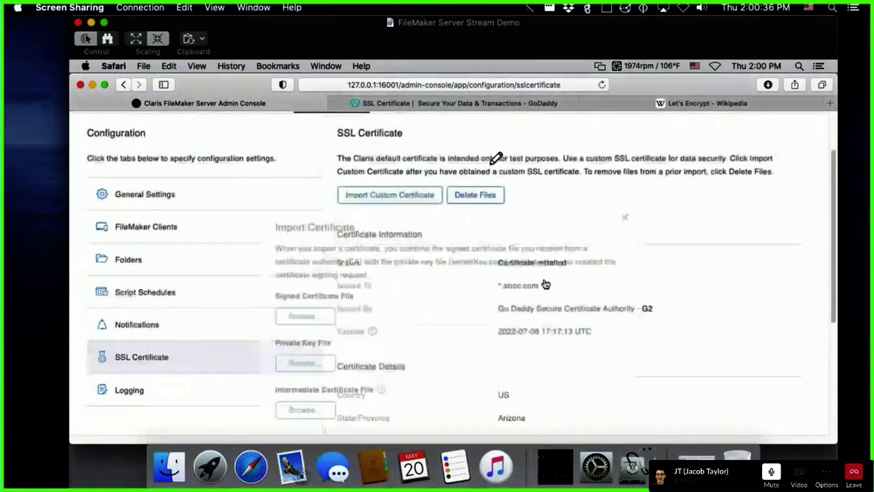
{"action": "scroll", "coordinate": [563, 284], "scroll_direction": "down", "scroll_amount": 2}
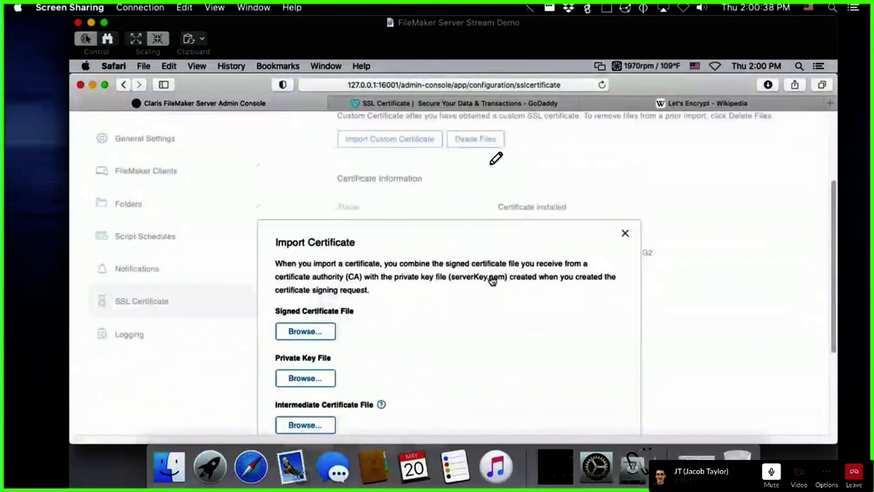
{"action": "left_click", "coordinate": [623, 235]}
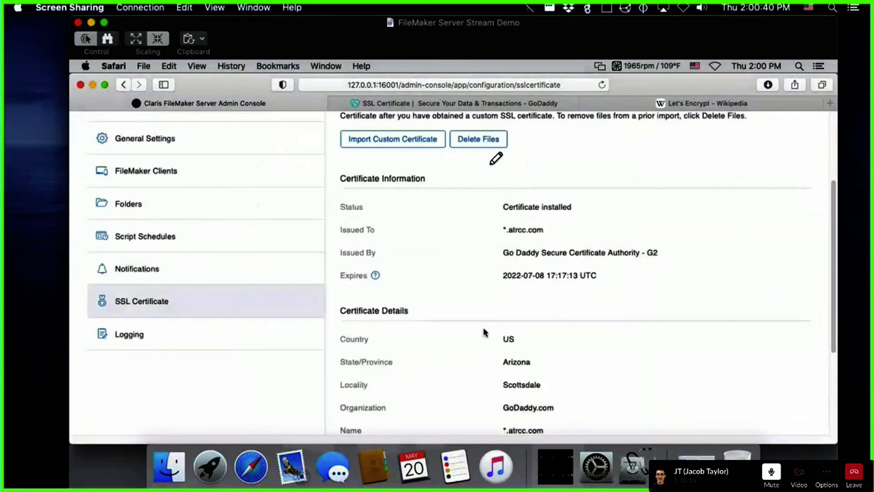
{"action": "scroll", "coordinate": [484, 332], "scroll_direction": "up", "scroll_amount": 3}
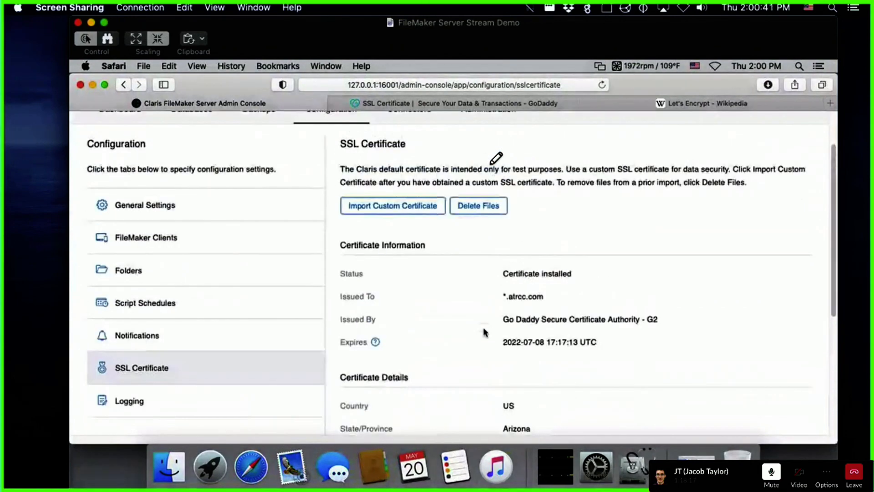
{"action": "left_click", "coordinate": [128, 400]}
{"action": "scroll", "coordinate": [504, 290], "scroll_direction": "up", "scroll_amount": 3}
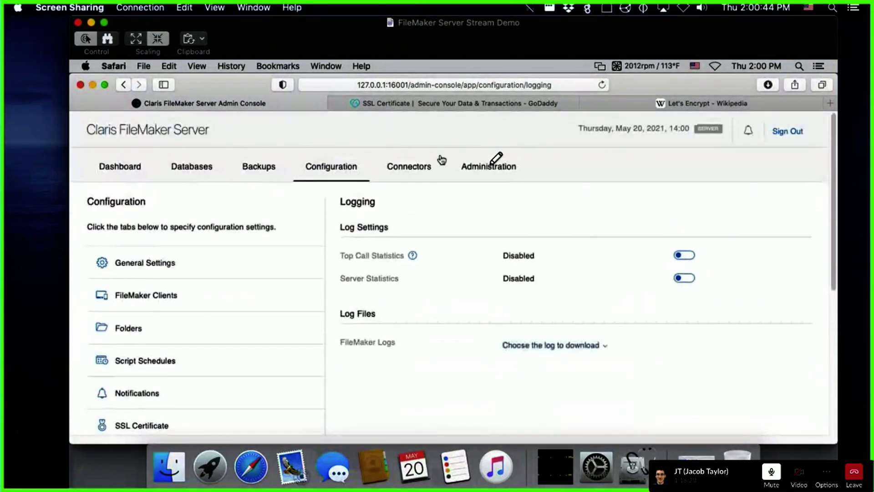
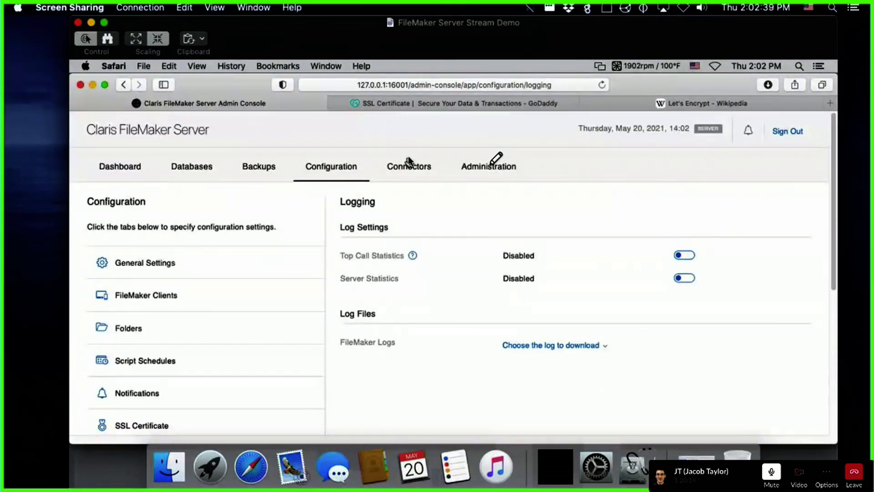
Step: Open the Connectors Web Publishing page, where WebDirect is disabled and Master Machine status is Unknown
{"action": "scroll", "coordinate": [411, 234], "scroll_direction": "down", "scroll_amount": 1}
{"action": "scroll", "coordinate": [411, 234], "scroll_direction": "down", "scroll_amount": 5}
{"action": "scroll", "coordinate": [410, 234], "scroll_direction": "up", "scroll_amount": 6}
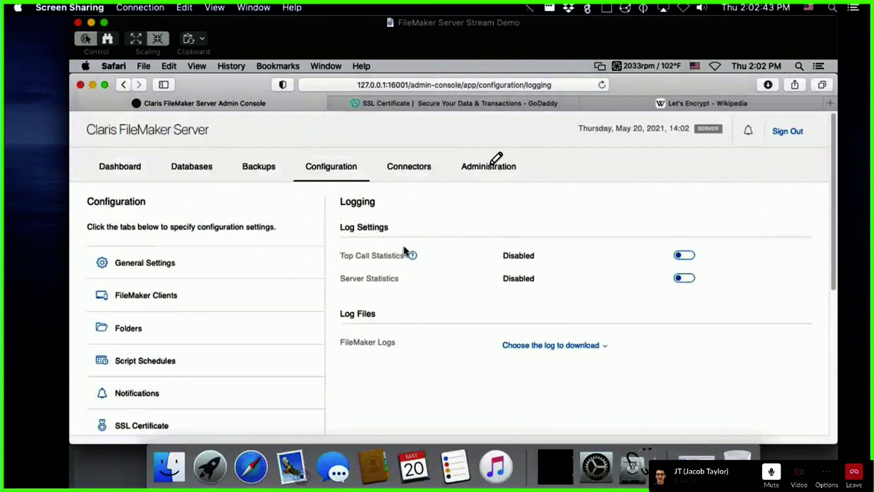
{"action": "scroll", "coordinate": [404, 250], "scroll_direction": "down", "scroll_amount": 5}
{"action": "scroll", "coordinate": [404, 249], "scroll_direction": "up", "scroll_amount": 5}
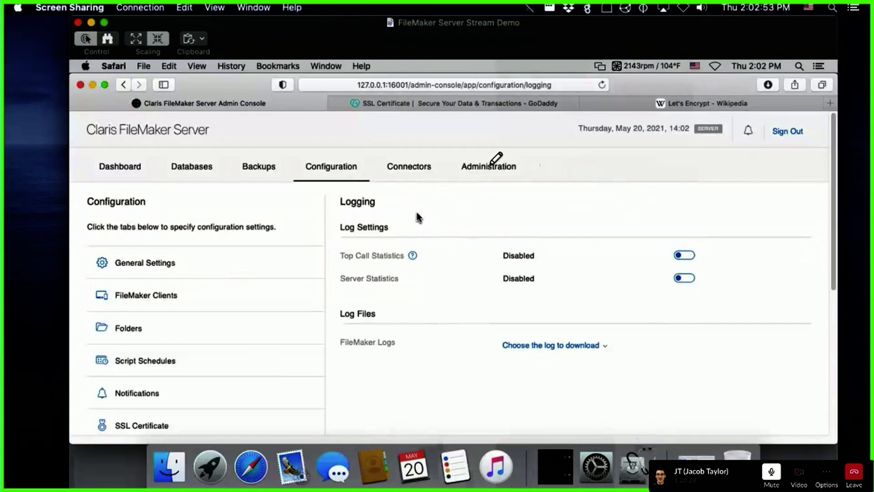
{"action": "left_click", "coordinate": [399, 168]}
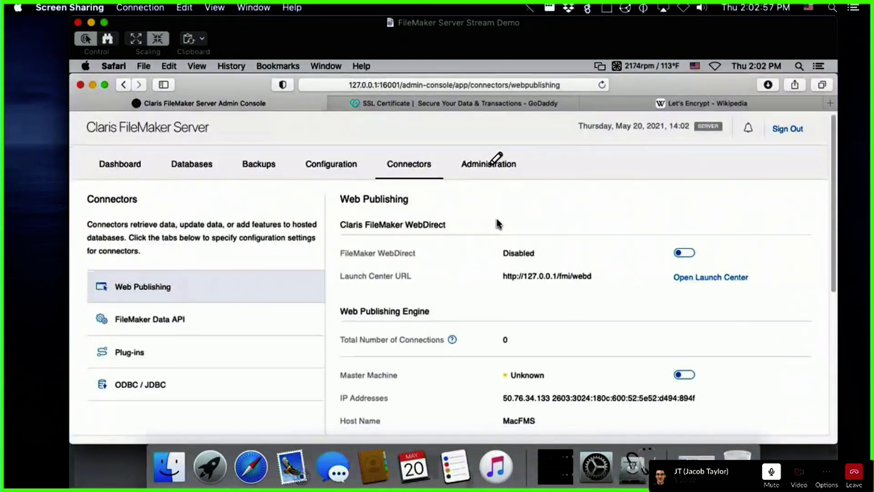
{"action": "scroll", "coordinate": [499, 223], "scroll_direction": "down", "scroll_amount": 1}
{"action": "scroll", "coordinate": [497, 220], "scroll_direction": "down", "scroll_amount": 1}
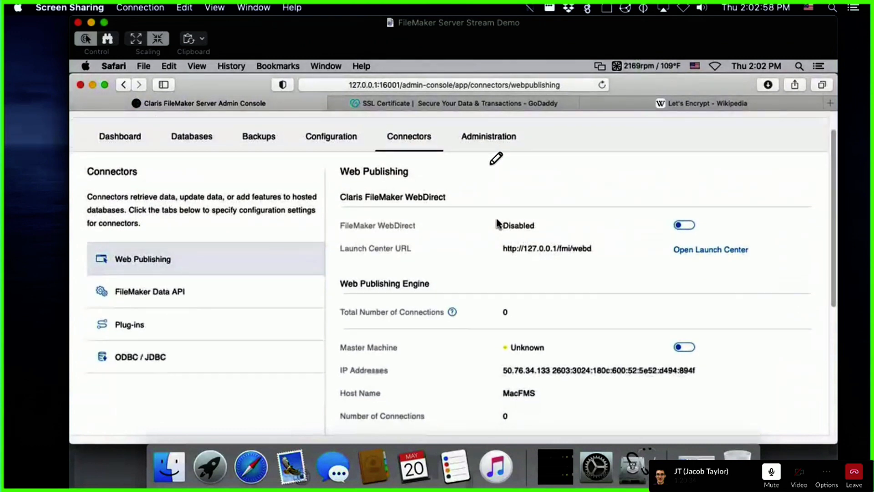
{"action": "scroll", "coordinate": [497, 220], "scroll_direction": "down", "scroll_amount": 1}
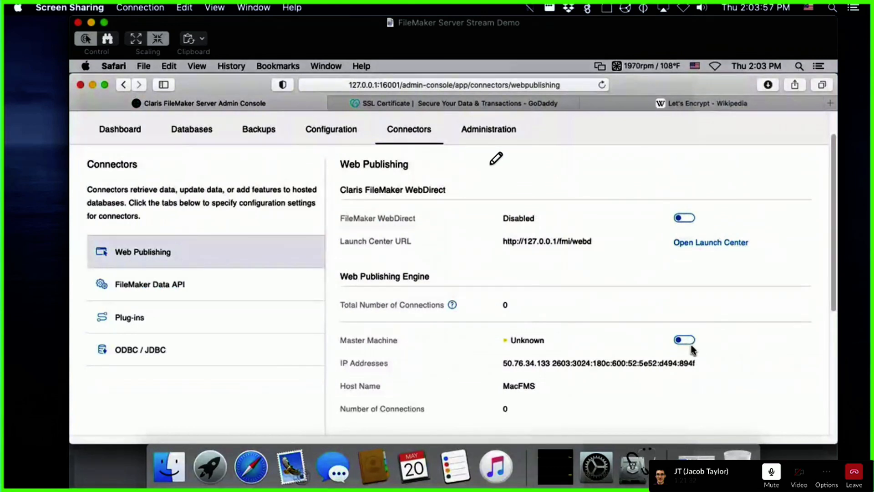
Step: Enable FileMaker WebDirect and open its launch page in Safari, trusting the local certificate with the account password
{"action": "left_click", "coordinate": [684, 219]}
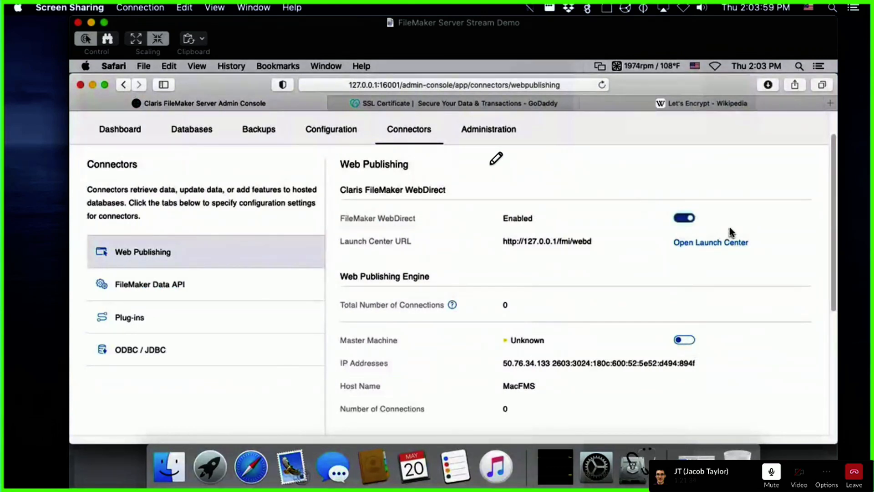
{"action": "left_click", "coordinate": [701, 242]}
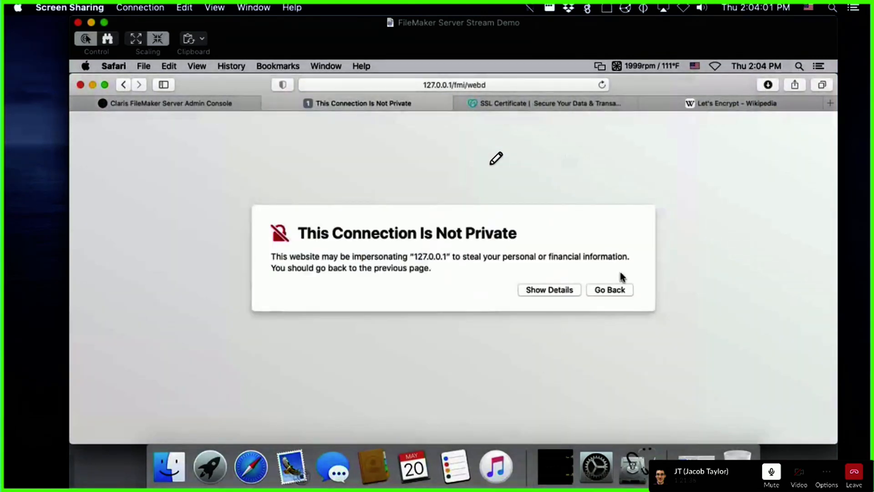
{"action": "left_click", "coordinate": [556, 292]}
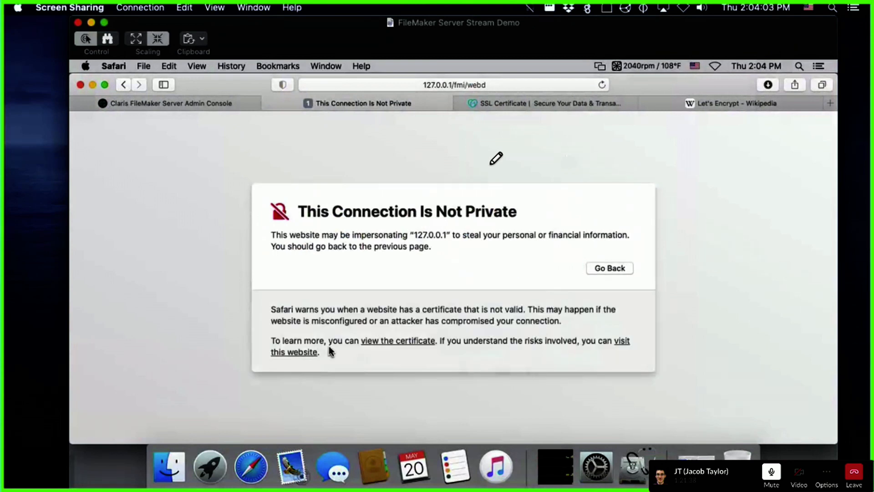
{"action": "left_click", "coordinate": [296, 352]}
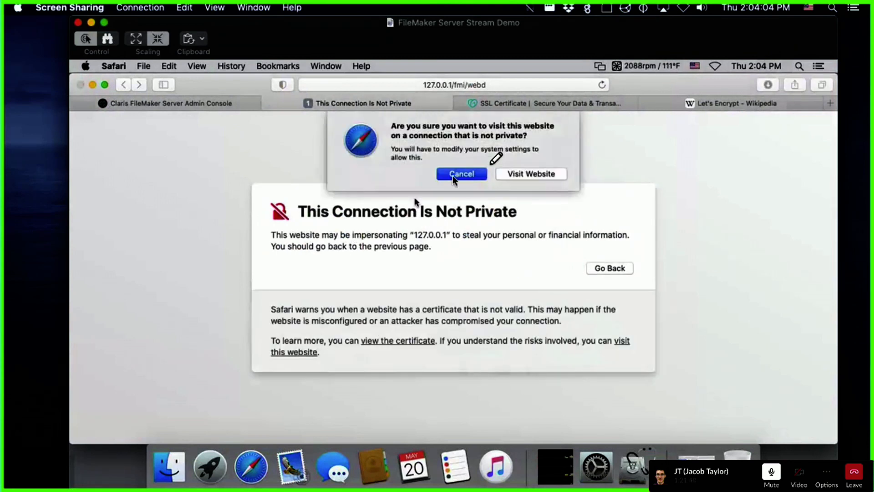
{"action": "left_click", "coordinate": [528, 173]}
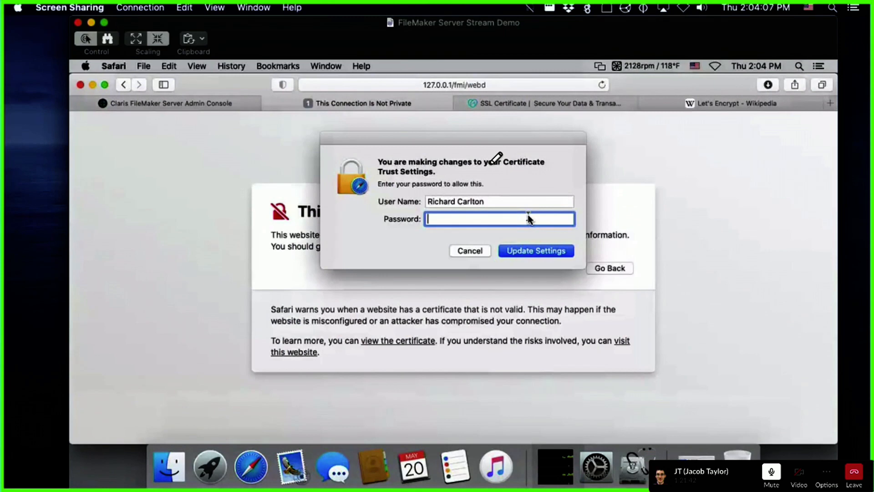
{"action": "type", "text": "•••••••••••••"}
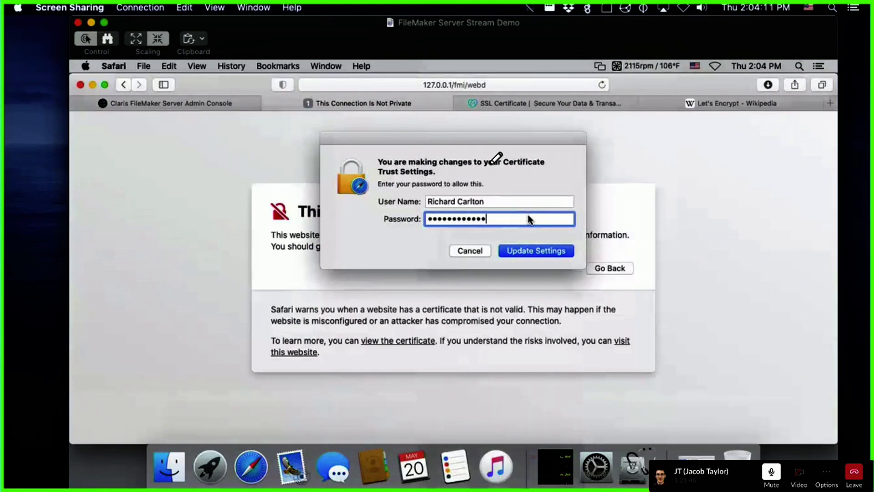
{"action": "key", "text": "Return"}
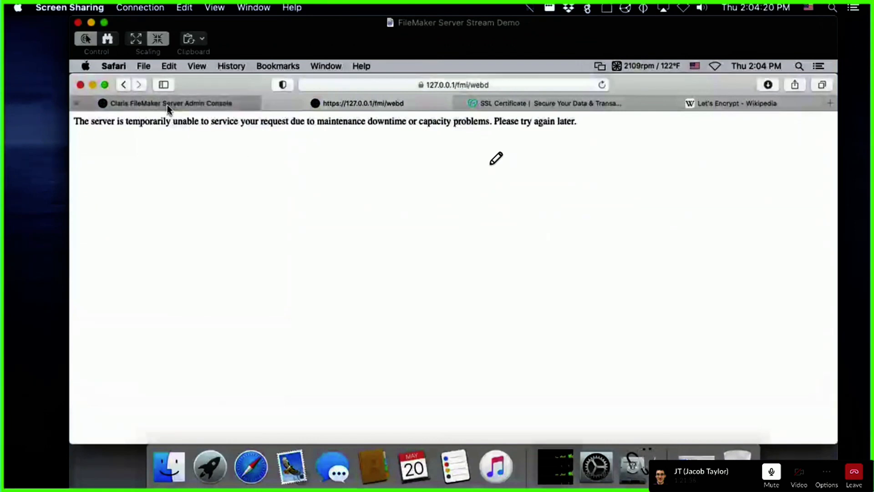
Step: Reload the WebDirect launch page until it lists FMServer_Sample, with the Master Machine now Running
{"action": "left_click", "coordinate": [168, 106]}
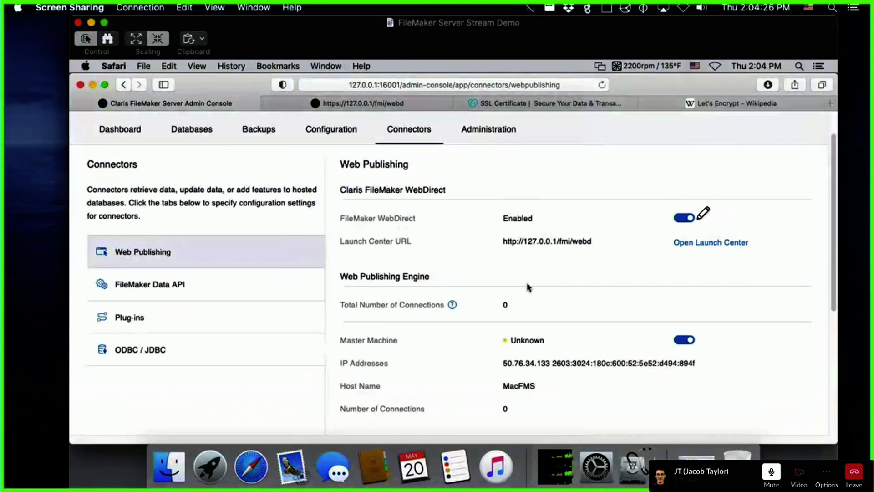
{"action": "mouse_move", "coordinate": [740, 198]}
{"action": "left_mouse_down"}
{"action": "mouse_move", "coordinate": [600, 200]}
{"action": "mouse_move", "coordinate": [701, 227]}
{"action": "mouse_move", "coordinate": [736, 226]}
{"action": "left_mouse_up"}
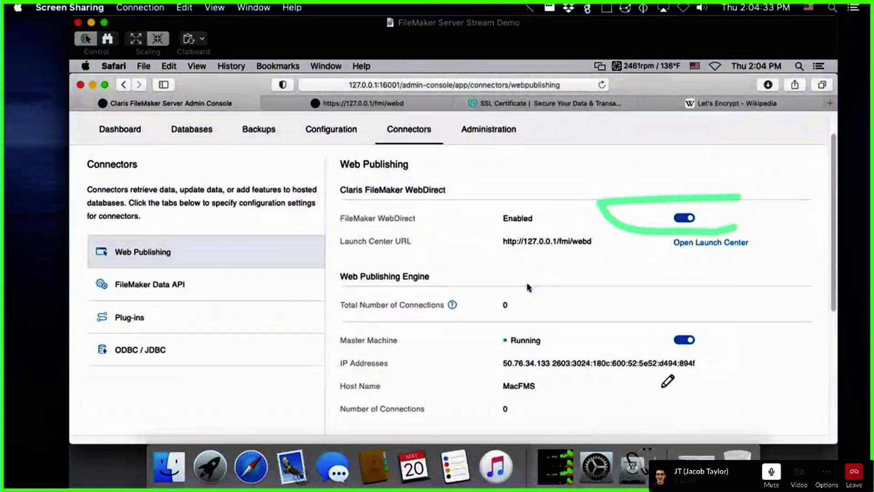
{"action": "left_click", "coordinate": [369, 102]}
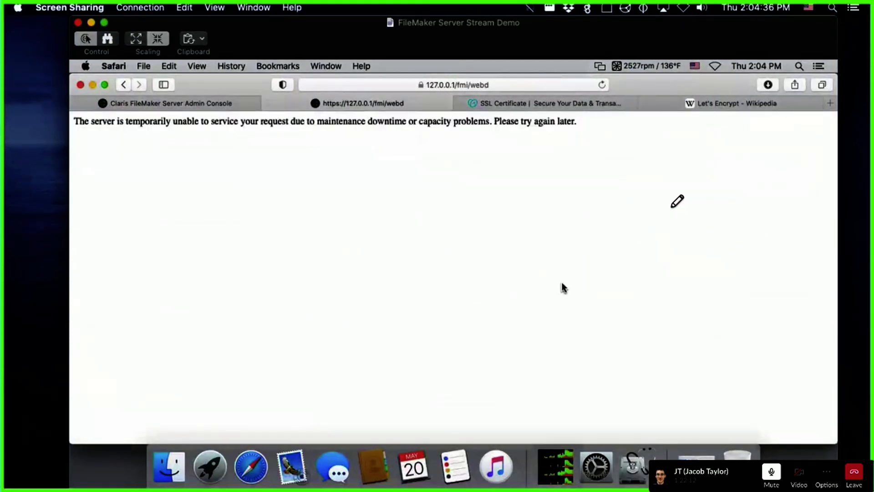
{"action": "left_click", "coordinate": [177, 103]}
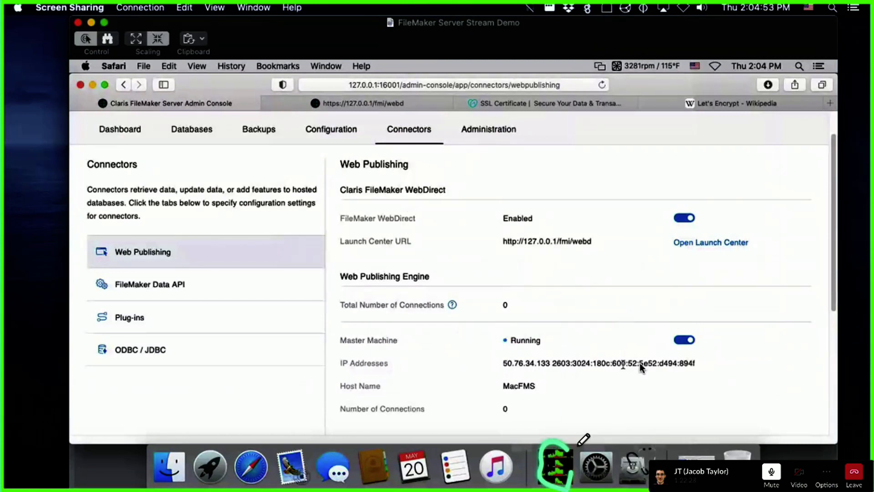
{"action": "left_click", "coordinate": [369, 101]}
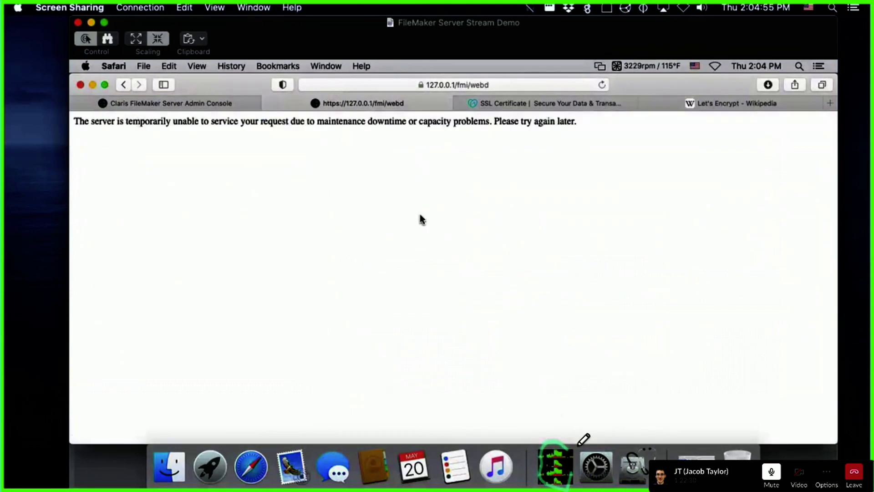
{"action": "right_click", "coordinate": [419, 218]}
{"action": "left_click", "coordinate": [474, 229]}
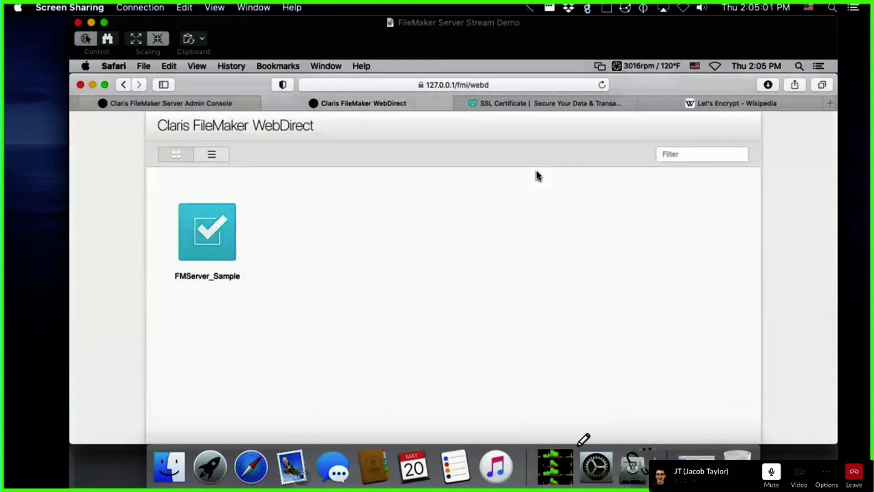
{"action": "left_click", "coordinate": [193, 104]}
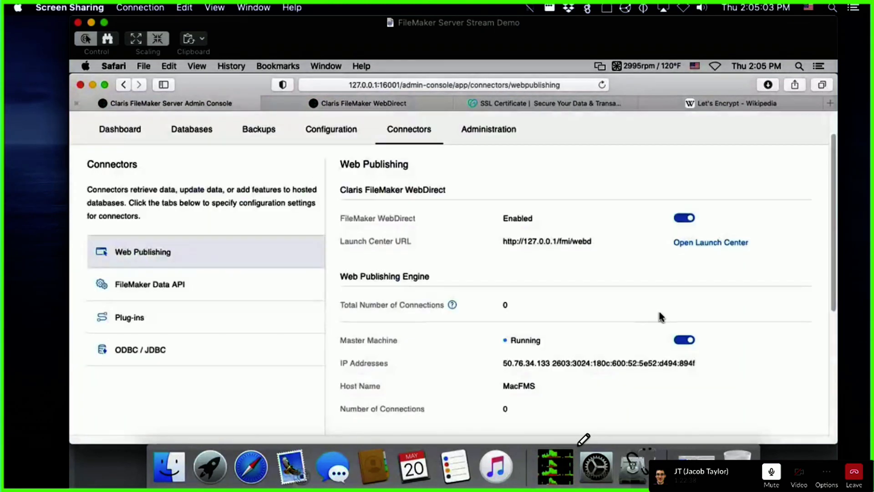
Step: Switch the FileMaker Data API on, then move to the connector Plug-ins page
{"action": "left_click", "coordinate": [191, 284]}
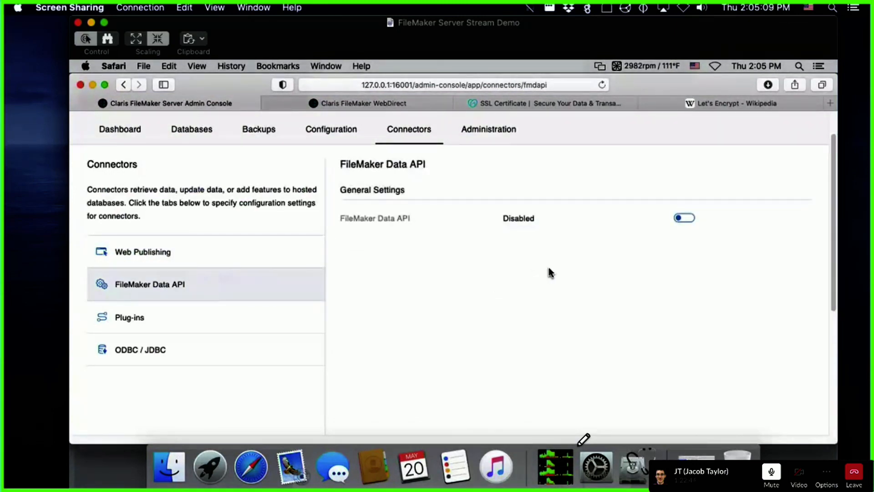
{"action": "left_click", "coordinate": [679, 223]}
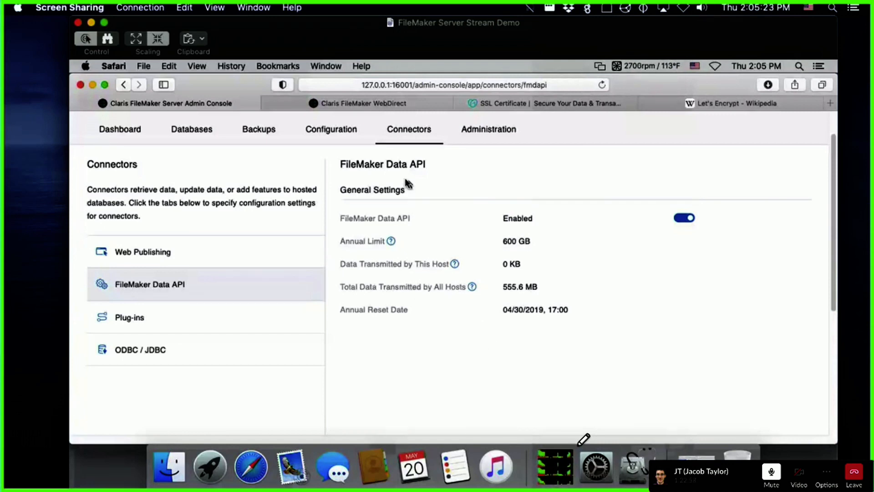
{"action": "left_click_drag", "start_coordinate": [618, 49], "coordinate": [596, 41]}
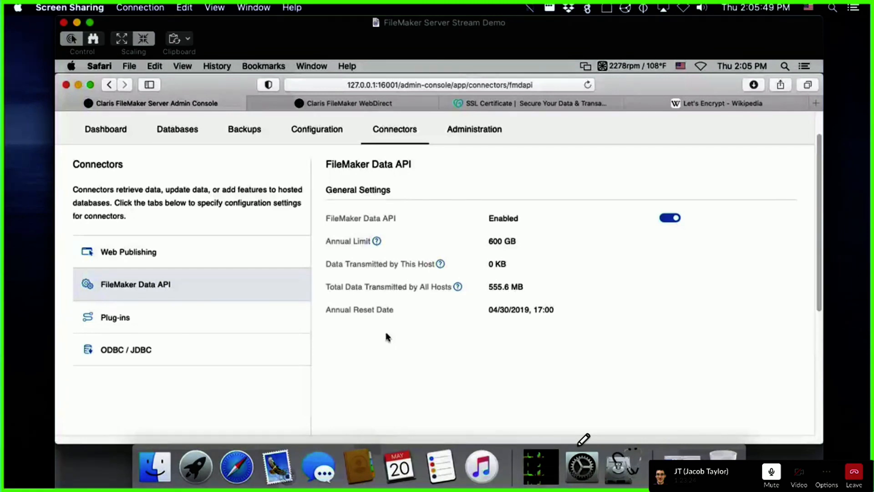
{"action": "left_click", "coordinate": [116, 314]}
{"action": "left_click", "coordinate": [134, 296]}
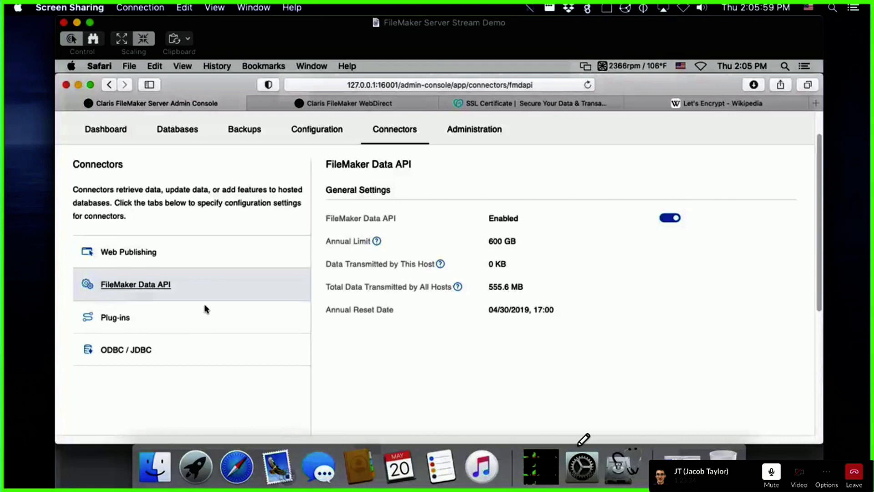
{"action": "left_click", "coordinate": [152, 311]}
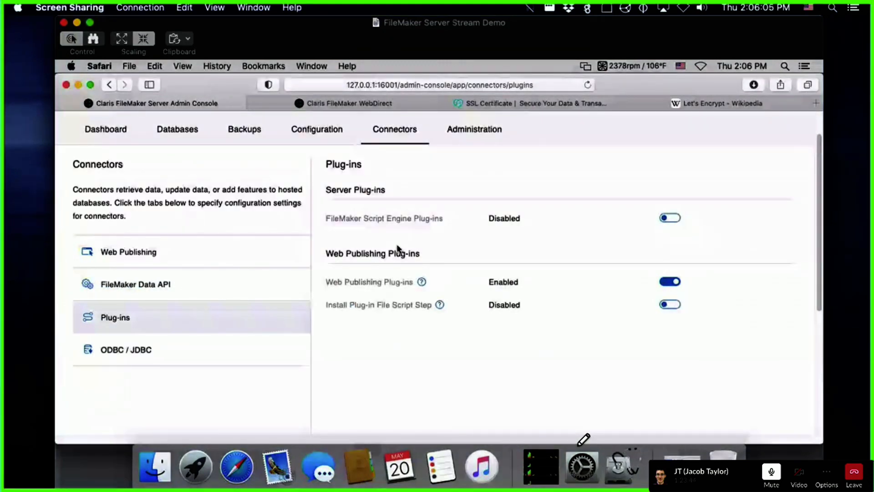
Step: Turn on FileMaker Script Engine Plug-ins and go to the ODBC / JDBC page
{"action": "left_click", "coordinate": [667, 218]}
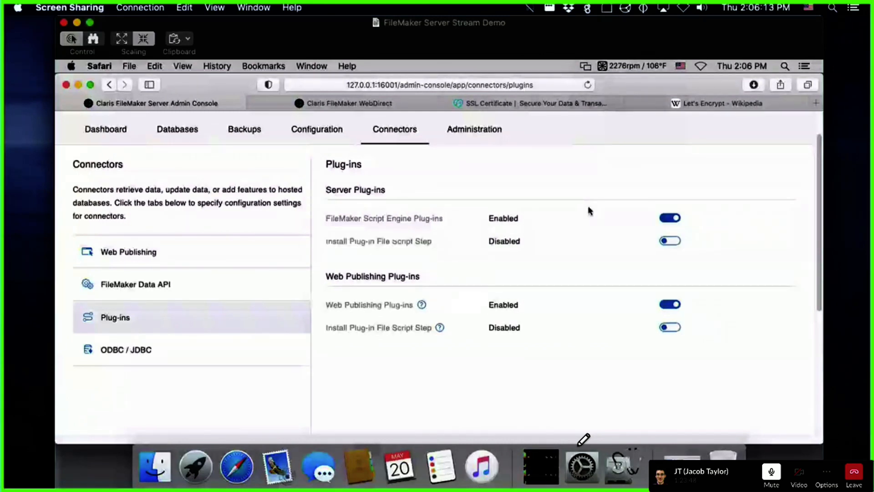
{"action": "left_click", "coordinate": [143, 349]}
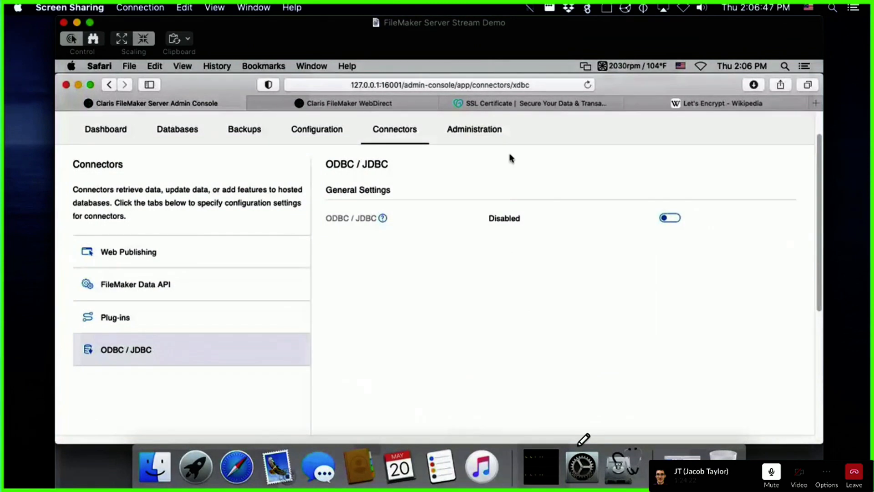
Step: View the FileMaker Licenses page: Site license for 25 users, 600 GB Data API limit
{"action": "left_click", "coordinate": [458, 131]}
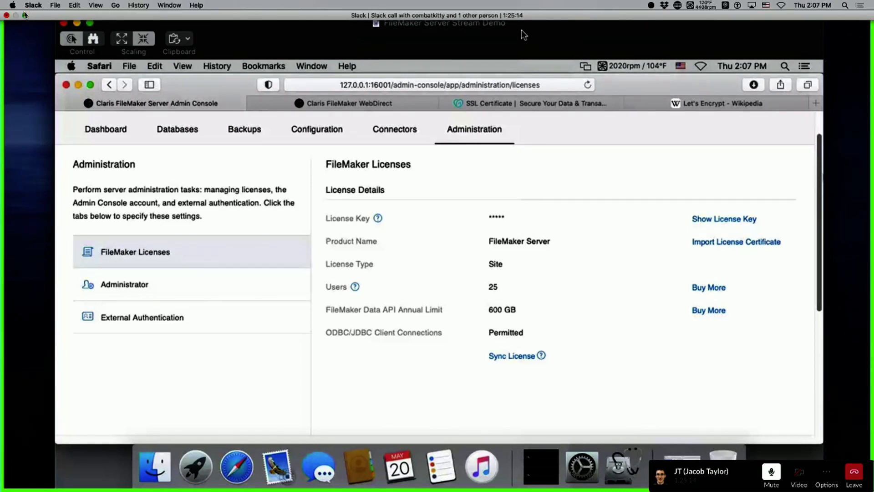
Step: Exit the call window's full-screen view to show the External Authentication page
{"action": "left_click", "coordinate": [25, 16]}
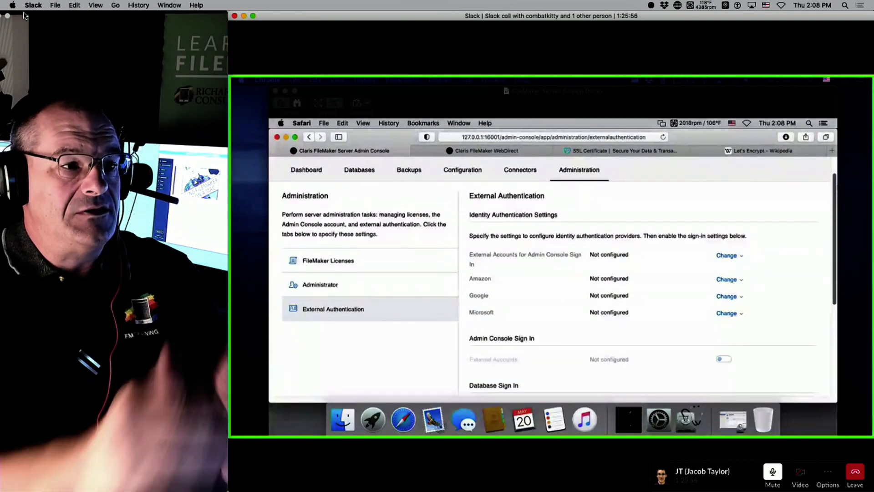
{"action": "left_click", "coordinate": [253, 15]}
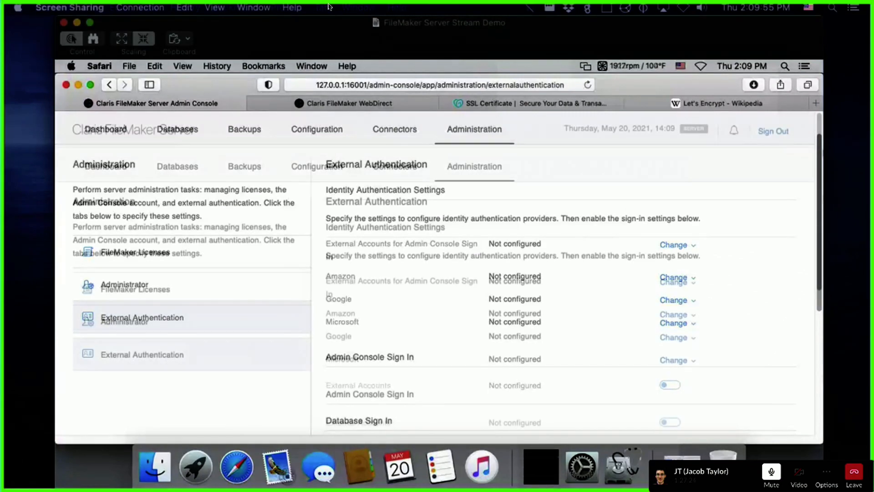
{"action": "left_click", "coordinate": [784, 66]}
Step: Launch Terminal via Spotlight, enlarge its window to 99×29 and centre it on screen
{"action": "type", "text": "terminal"}
{"action": "key", "text": "Return"}
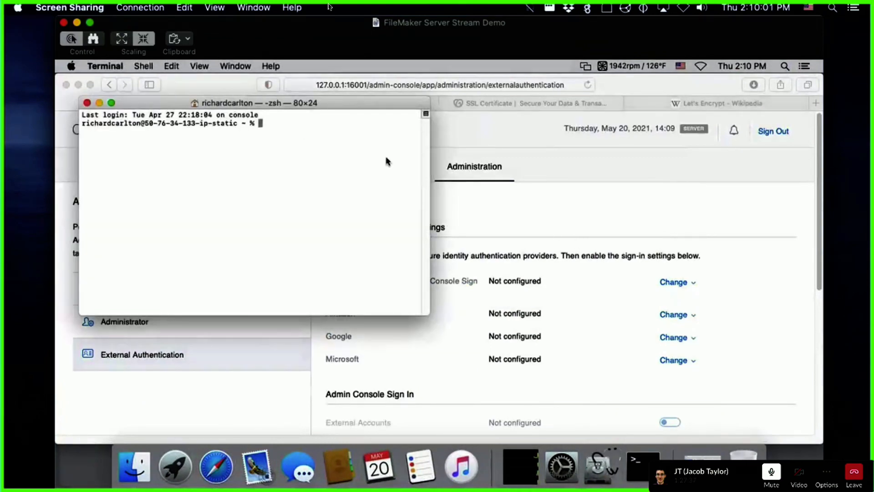
{"action": "left_click_drag", "start_coordinate": [327, 104], "coordinate": [310, 95]}
{"action": "left_click_drag", "start_coordinate": [399, 309], "coordinate": [491, 348]}
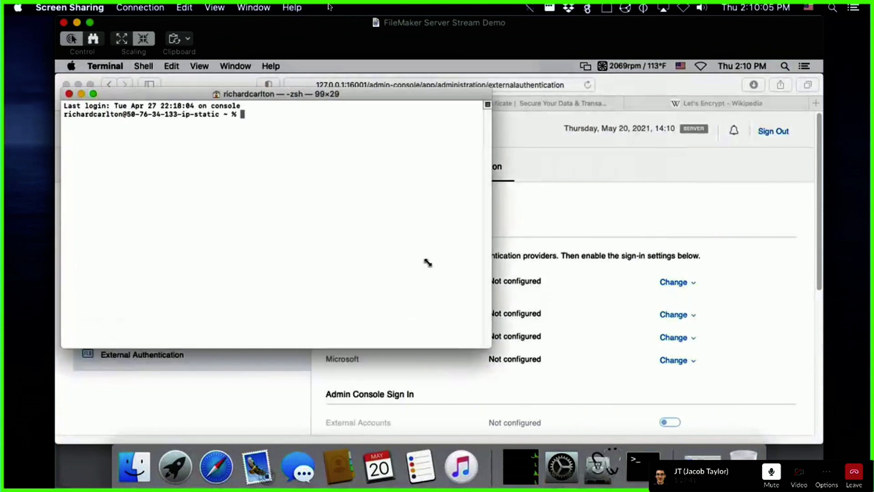
{"action": "left_click_drag", "start_coordinate": [311, 91], "coordinate": [482, 107]}
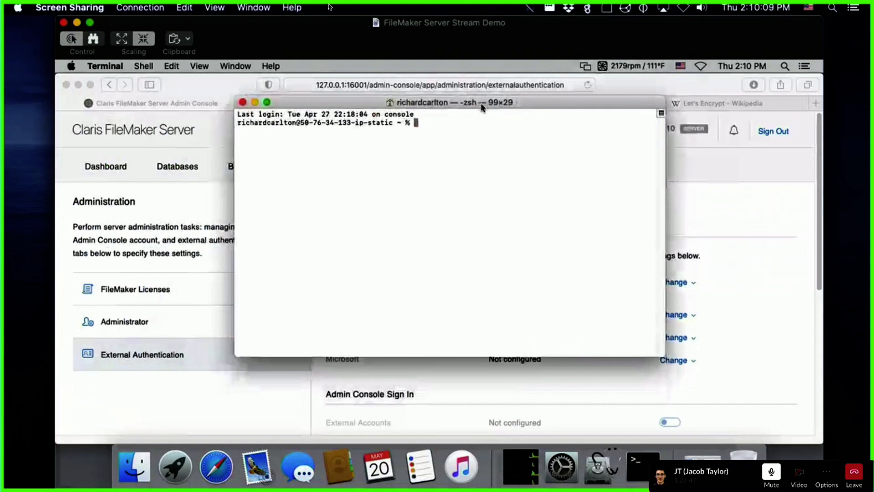
{"action": "left_click", "coordinate": [744, 176]}
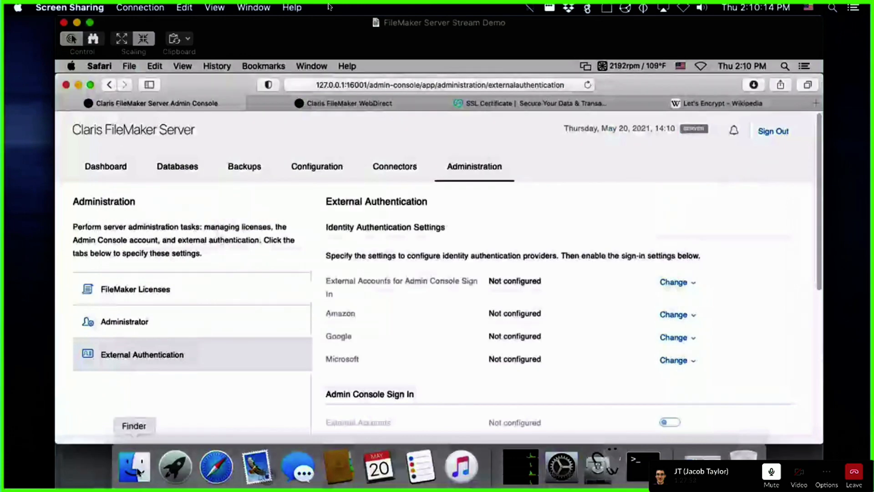
{"action": "left_click", "coordinate": [134, 469]}
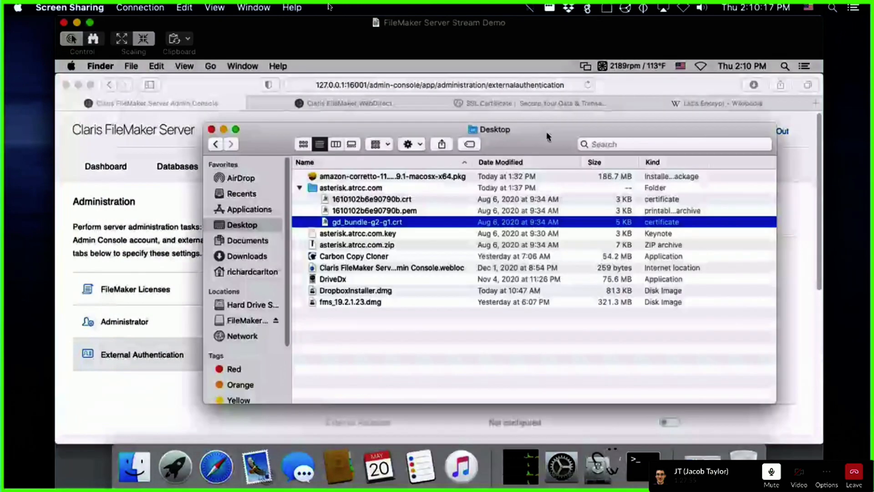
{"action": "left_click", "coordinate": [300, 188]}
{"action": "left_click", "coordinate": [633, 66]}
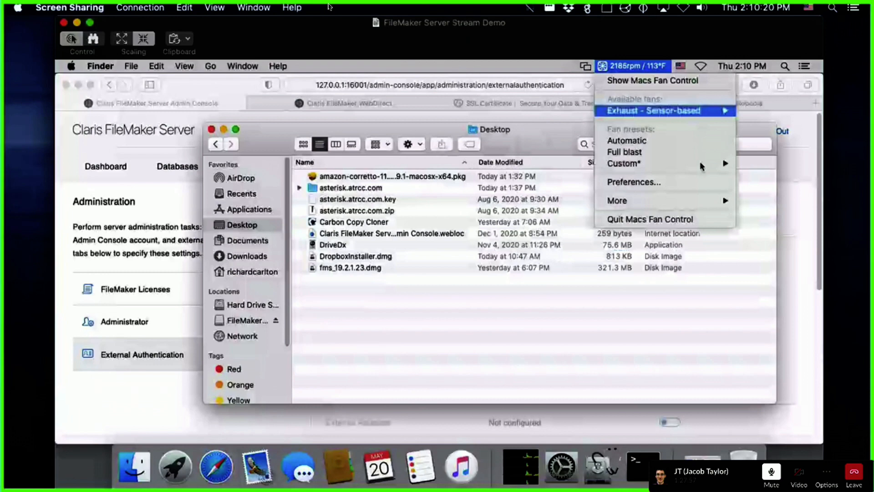
{"action": "left_click", "coordinate": [185, 87]}
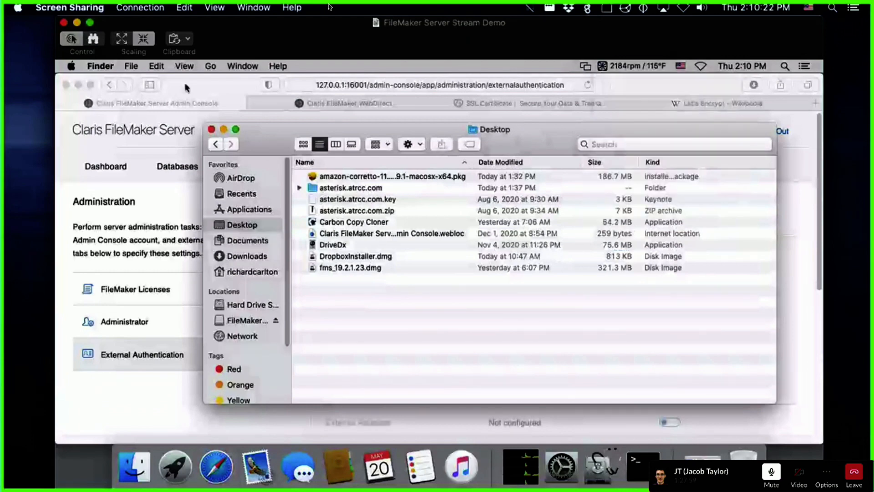
{"action": "left_click", "coordinate": [186, 87]}
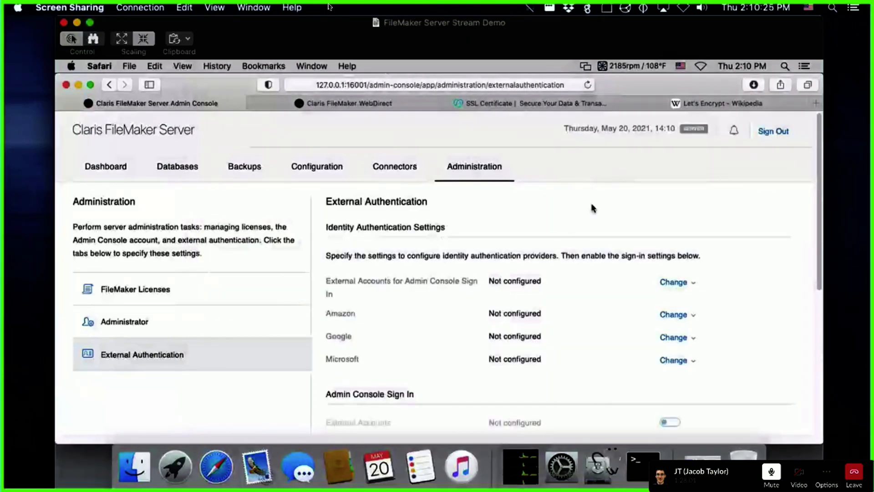
Step: Bring Terminal back to the front and settle it in the centre of the remote screen
{"action": "left_click", "coordinate": [643, 465]}
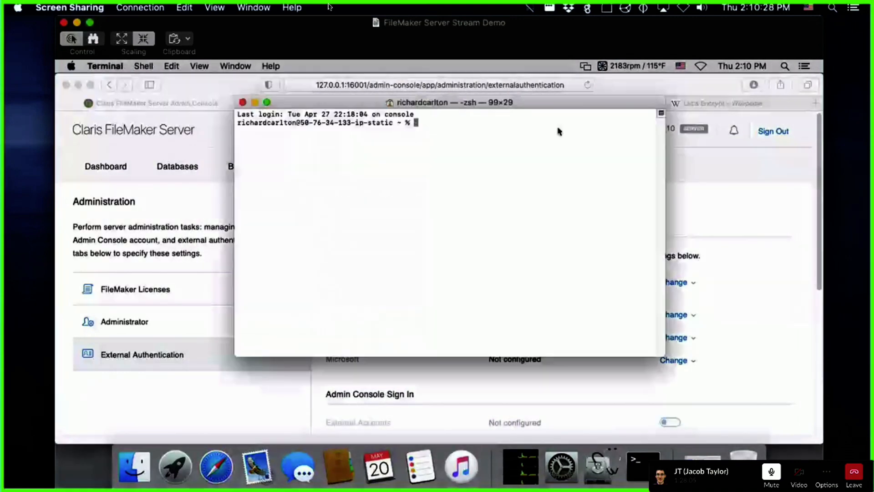
{"action": "left_click_drag", "start_coordinate": [600, 159], "coordinate": [486, 154]}
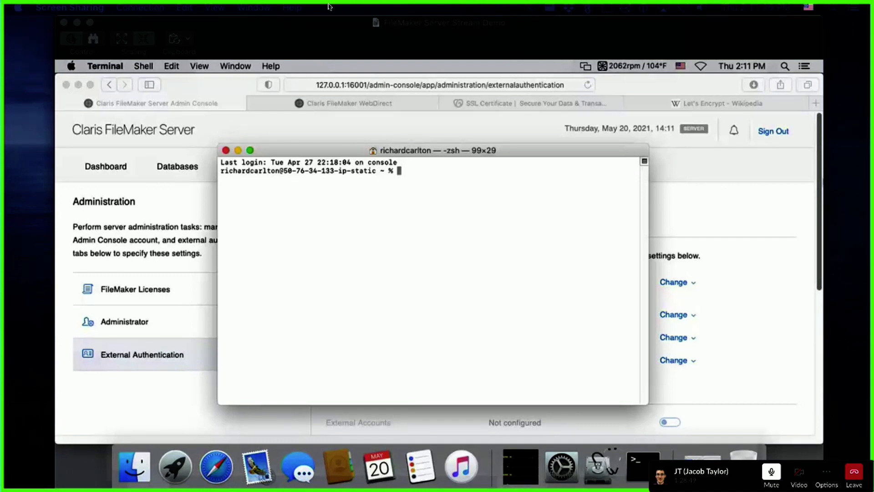
{"action": "left_click", "coordinate": [509, 151]}
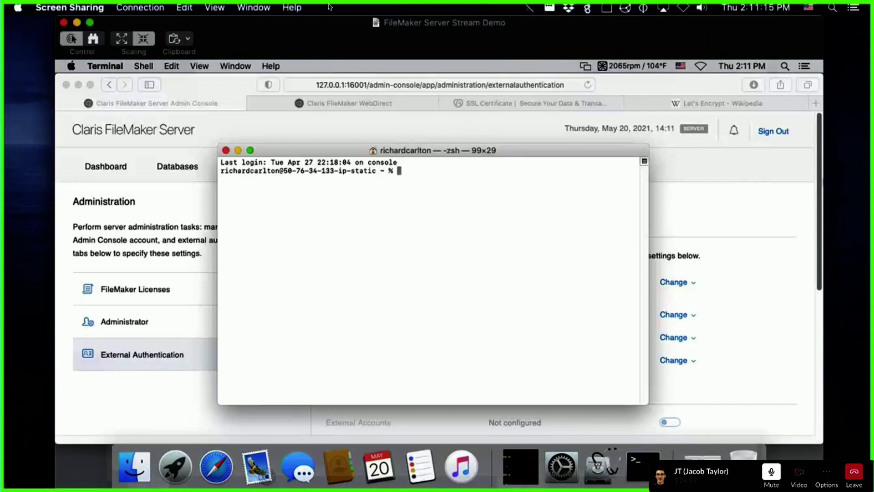
{"action": "left_click_drag", "start_coordinate": [493, 152], "coordinate": [485, 139]}
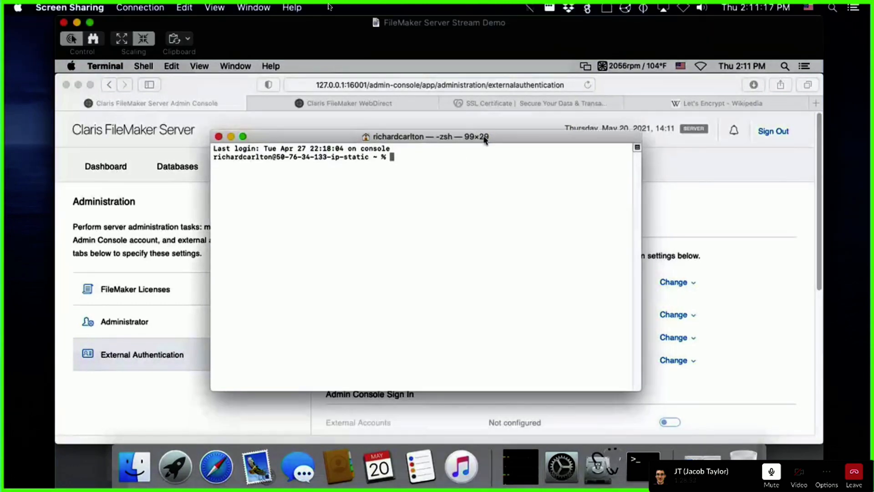
{"action": "left_click", "coordinate": [73, 67]}
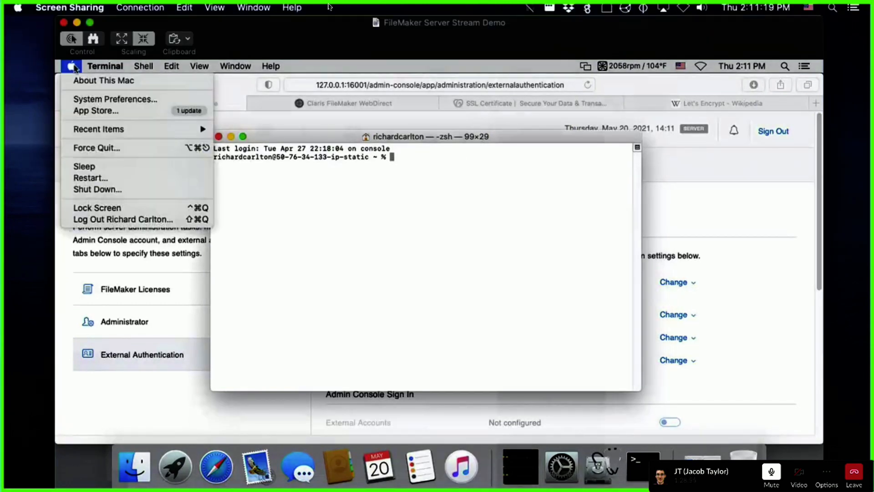
{"action": "left_click", "coordinate": [104, 80]}
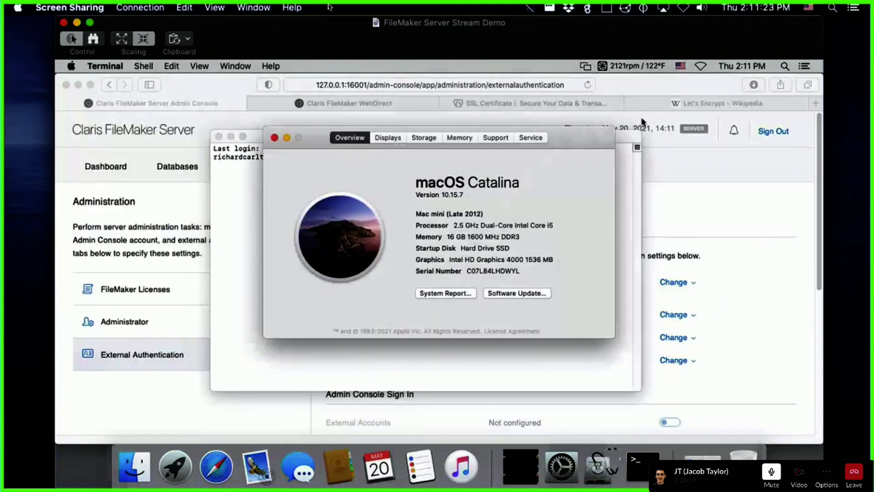
{"action": "left_click_drag", "start_coordinate": [591, 134], "coordinate": [725, 161]}
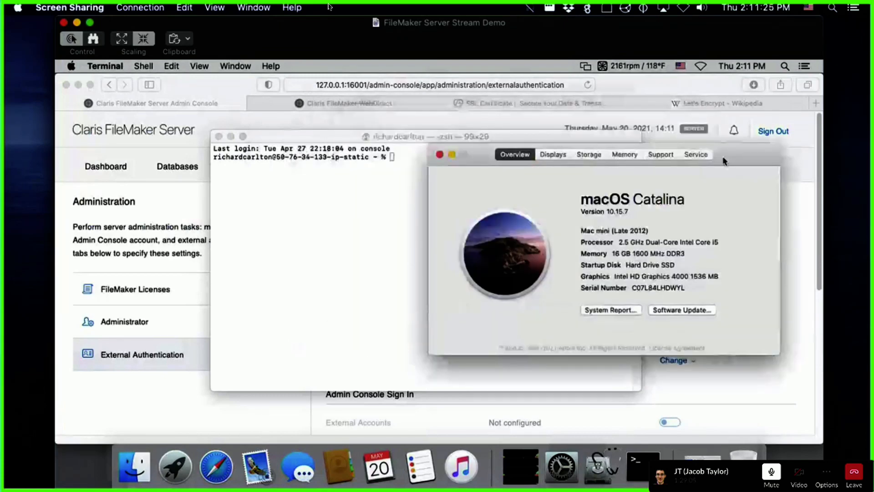
{"action": "left_click", "coordinate": [439, 155]}
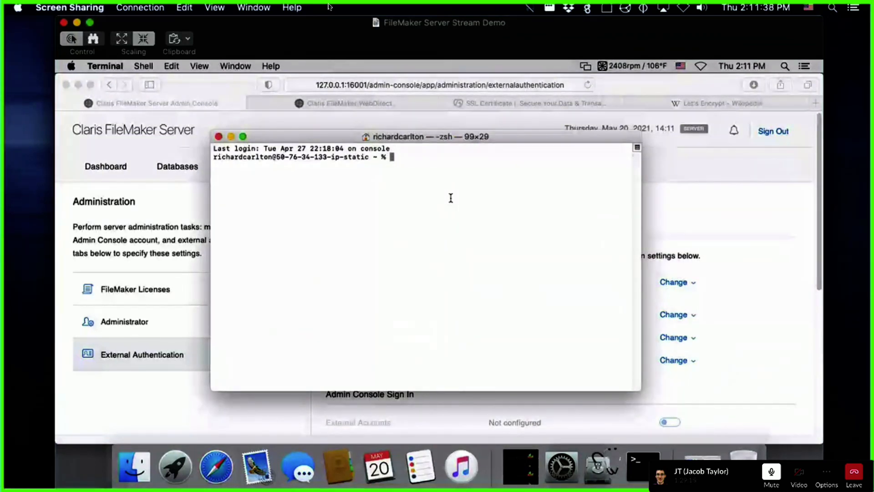
Step: Type 'fmsadmin set serverconfig cachesize=' at the zsh prompt, correcting a typo along the way
{"action": "type", "text": "fmsadi"}
{"action": "key", "text": "BackSpace"}
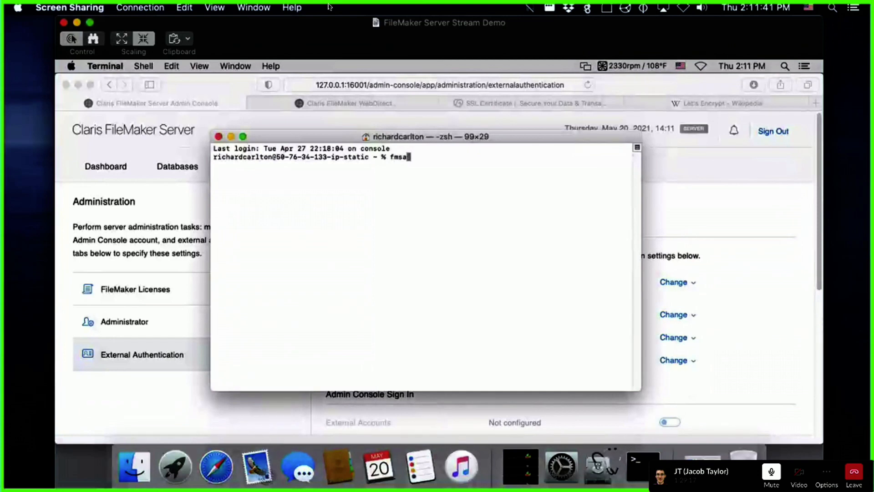
{"action": "type", "text": "min"}
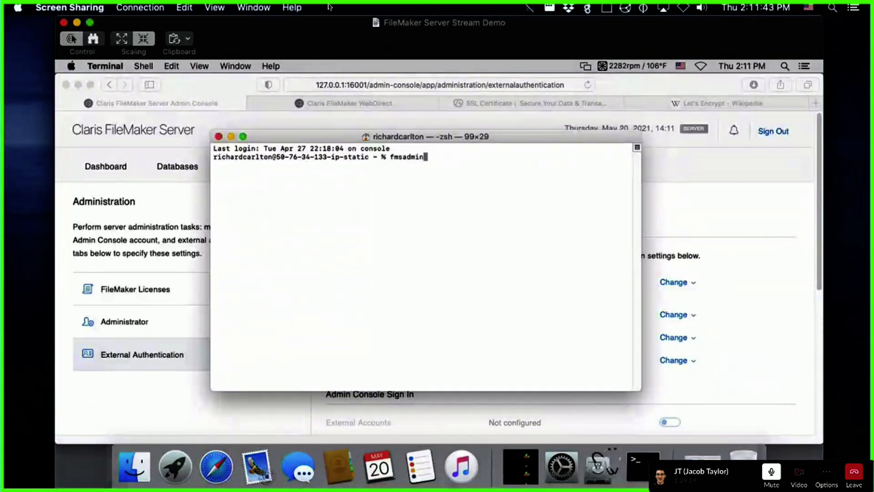
{"action": "type", "text": " set serverconf"}
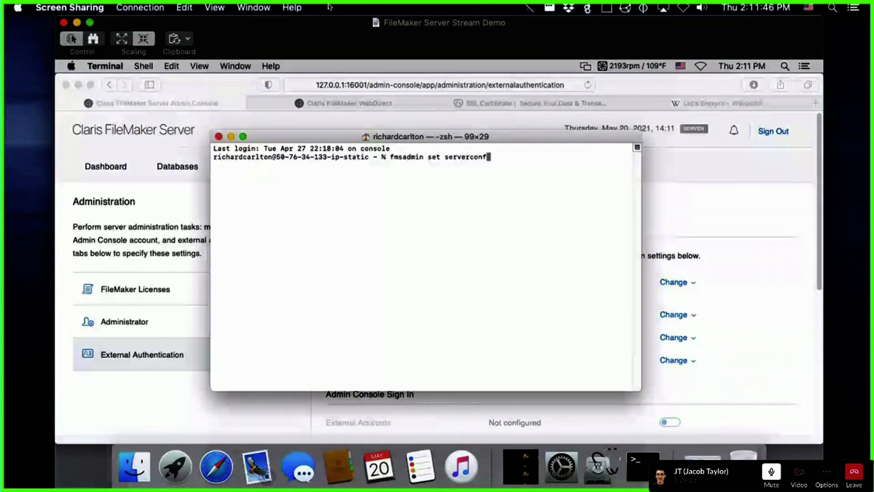
{"action": "type", "text": "ig cachesize="}
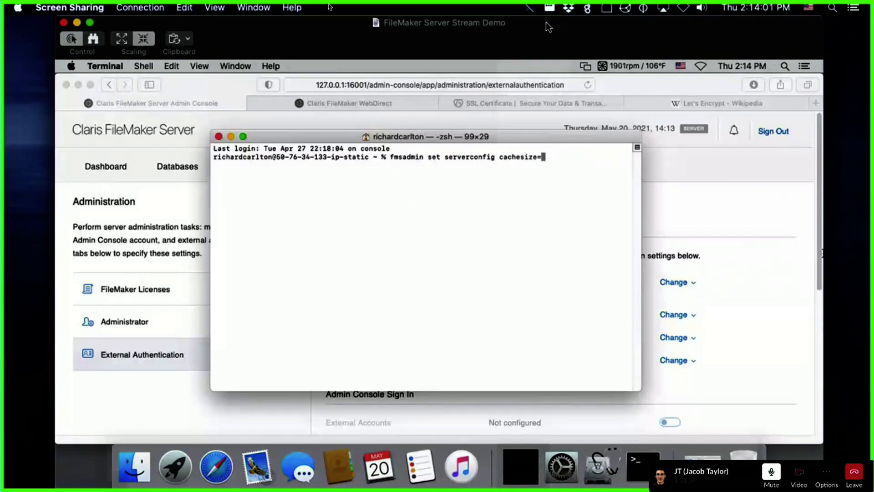
Step: Apply a server cache size of 7500 with the admin console credentials, then switch to Activity Monitor
{"action": "type", "text": "7500"}
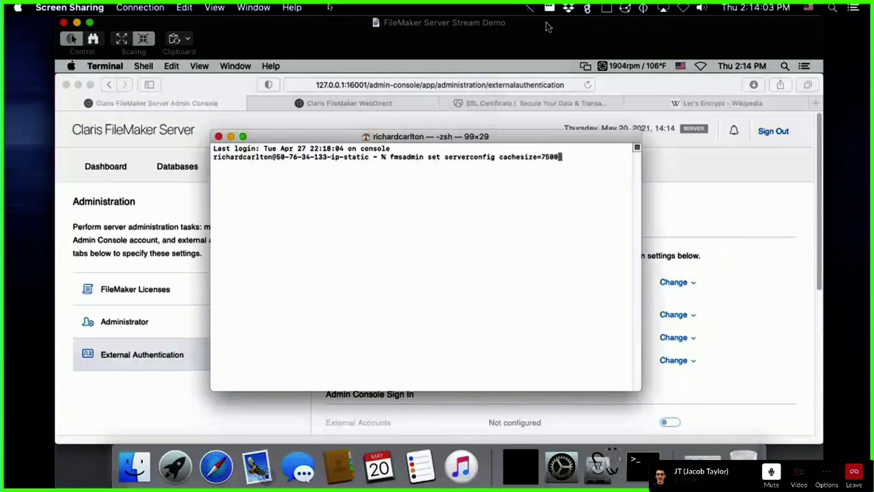
{"action": "key", "text": "Return"}
{"action": "type", "text": "a"}
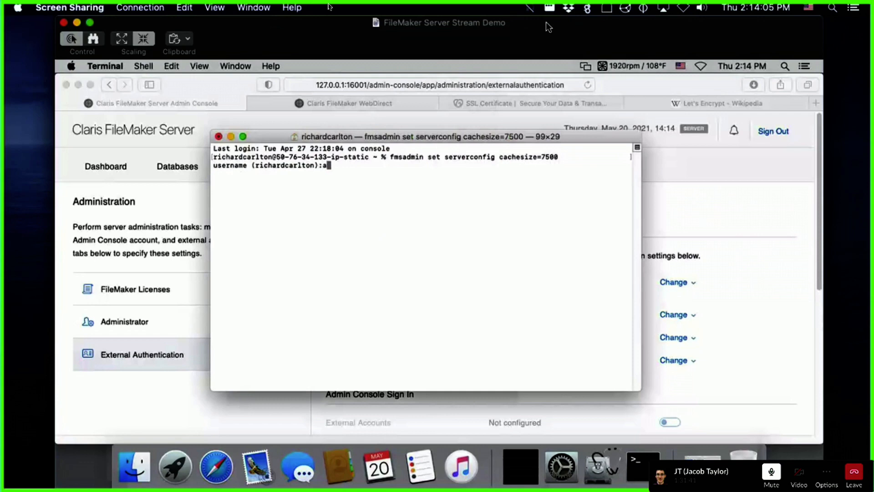
{"action": "type", "text": "dmin"}
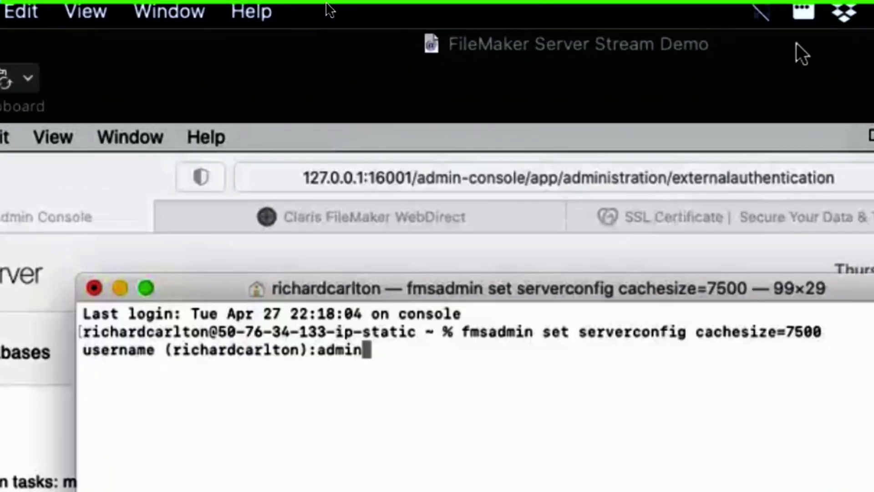
{"action": "key", "text": "Return"}
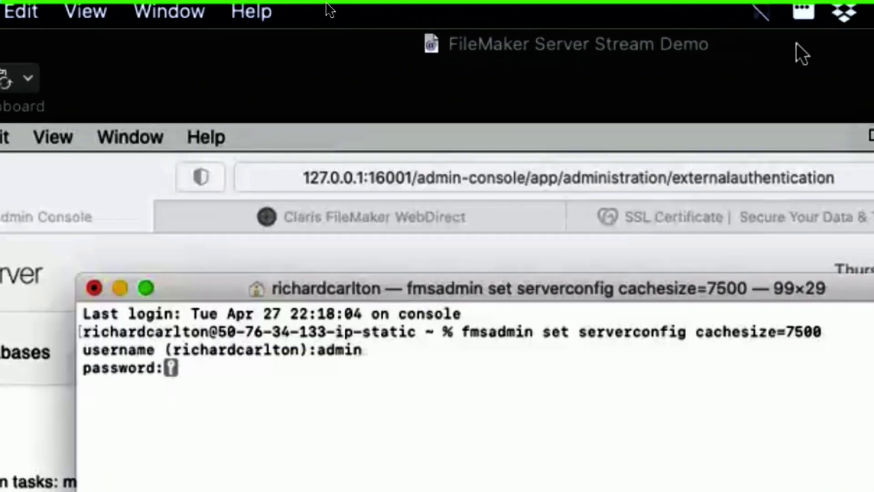
{"action": "key", "text": "Return"}
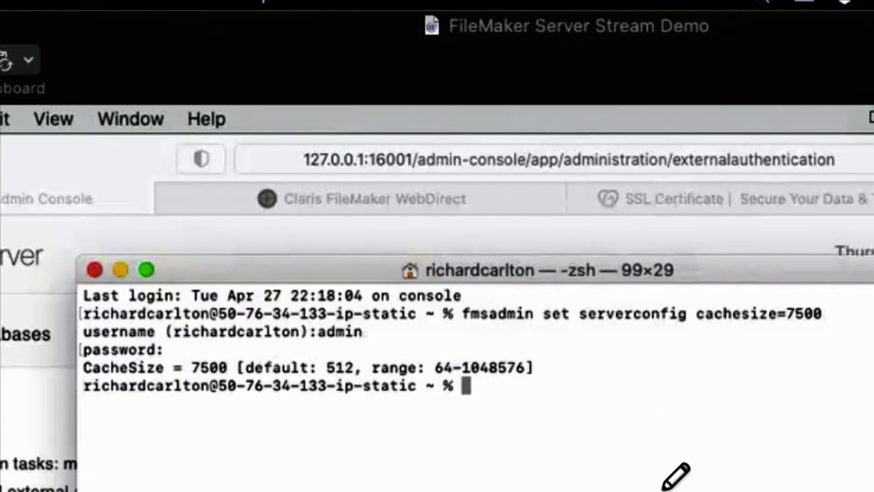
{"action": "key", "text": "super+Tab"}
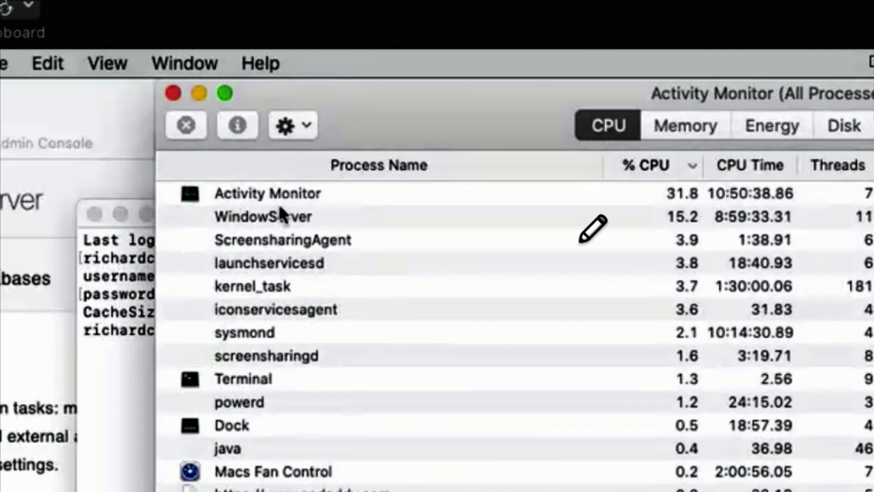
Step: Sort processes by name, find and select fmserverd, then view the Memory tab sorted by name
{"action": "left_click", "coordinate": [288, 165]}
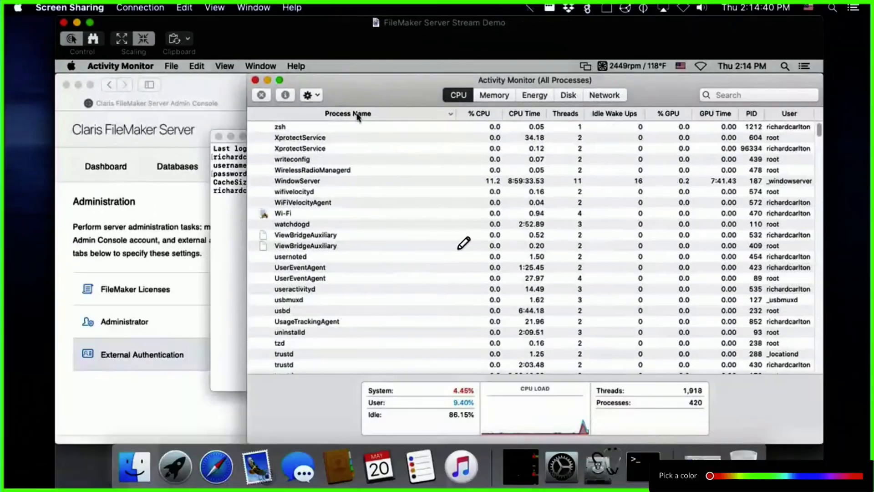
{"action": "left_click", "coordinate": [397, 166]}
{"action": "left_click", "coordinate": [344, 161]}
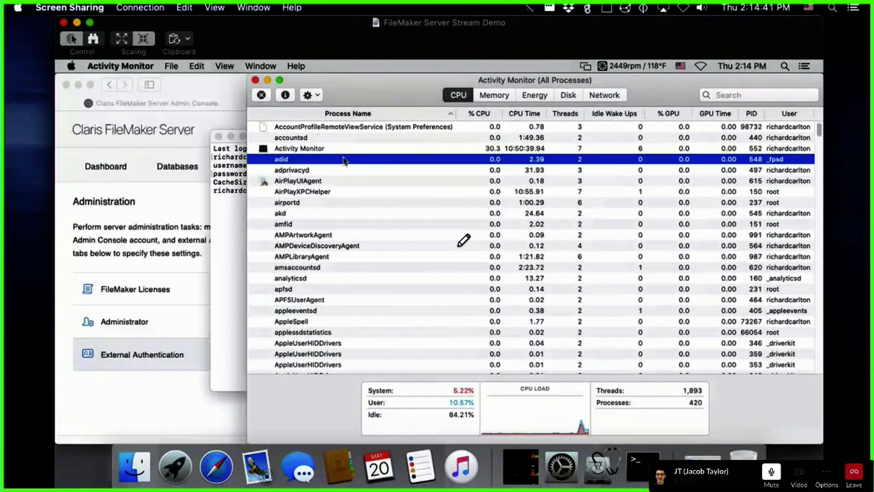
{"action": "type", "text": "bash"}
{"action": "scroll", "coordinate": [357, 246], "scroll_direction": "down", "scroll_amount": 2}
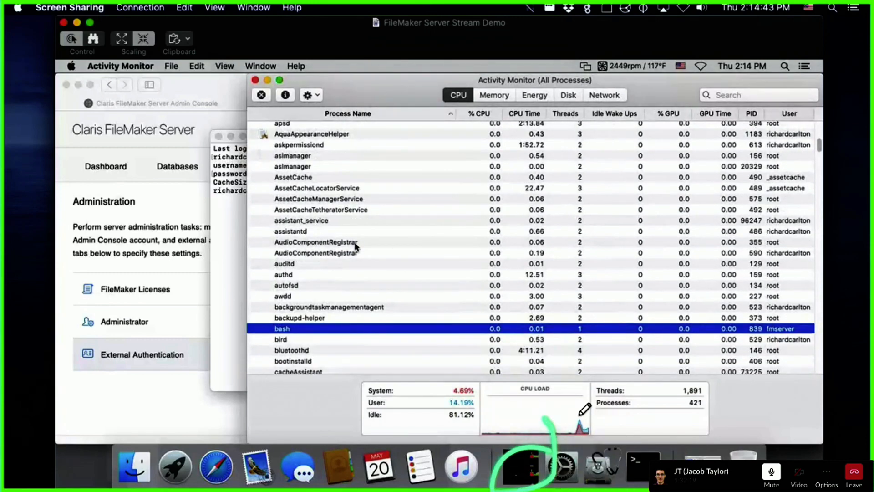
{"action": "key", "text": "f"}
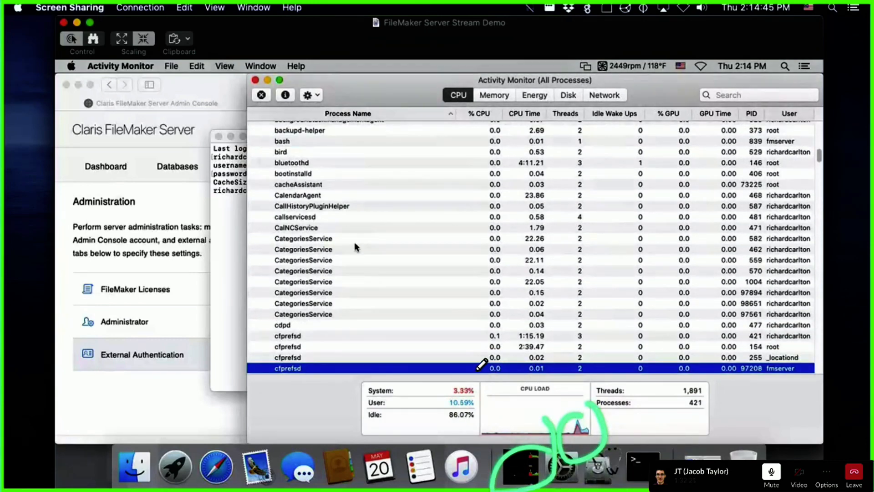
{"action": "key", "text": "f"}
{"action": "key", "text": "f"}
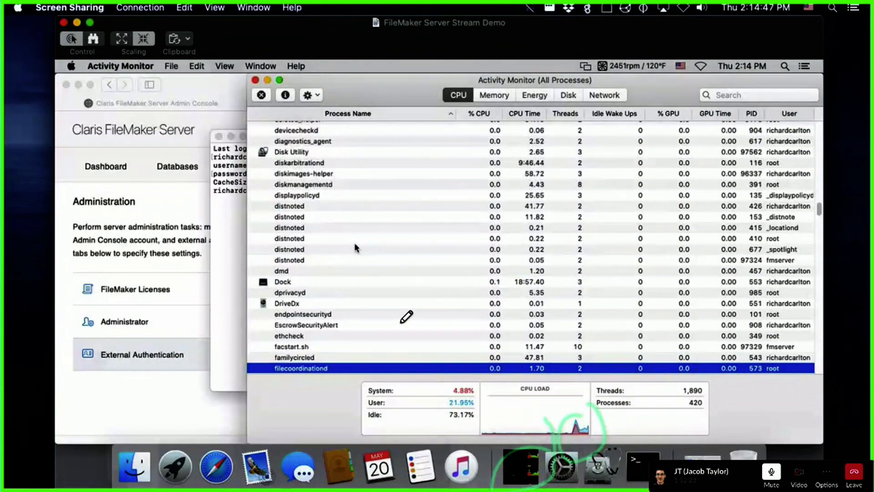
{"action": "scroll", "coordinate": [355, 244], "scroll_direction": "down", "scroll_amount": 2}
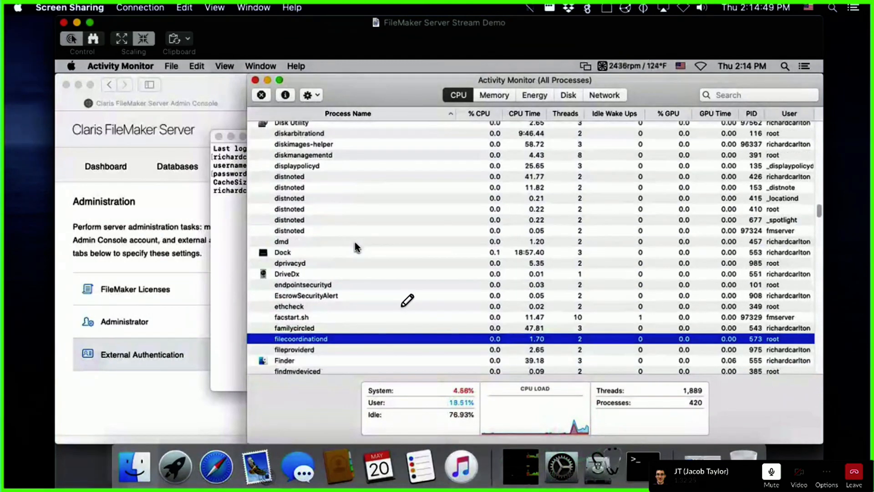
{"action": "scroll", "coordinate": [355, 243], "scroll_direction": "down", "scroll_amount": 10}
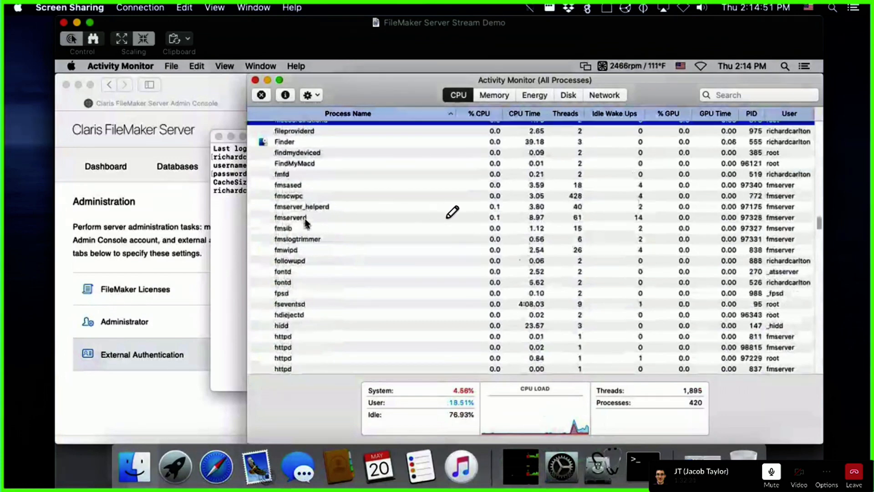
{"action": "left_click", "coordinate": [305, 219]}
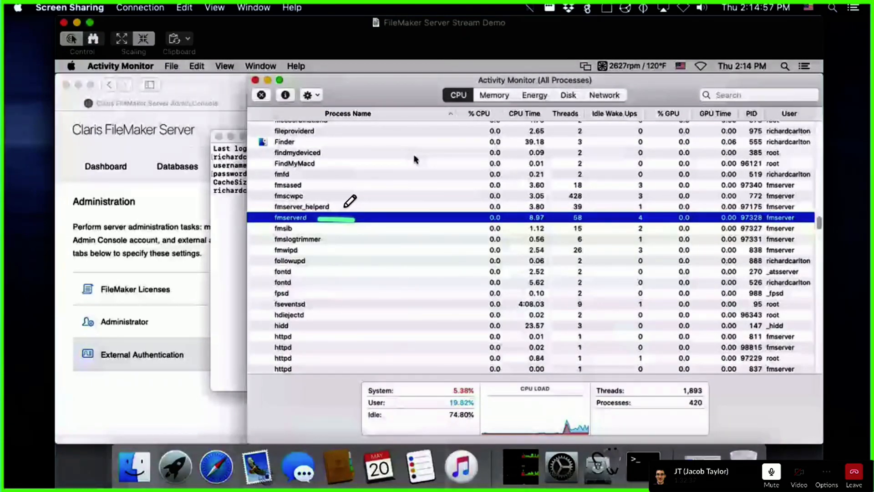
{"action": "left_click", "coordinate": [495, 95]}
{"action": "left_click", "coordinate": [434, 113]}
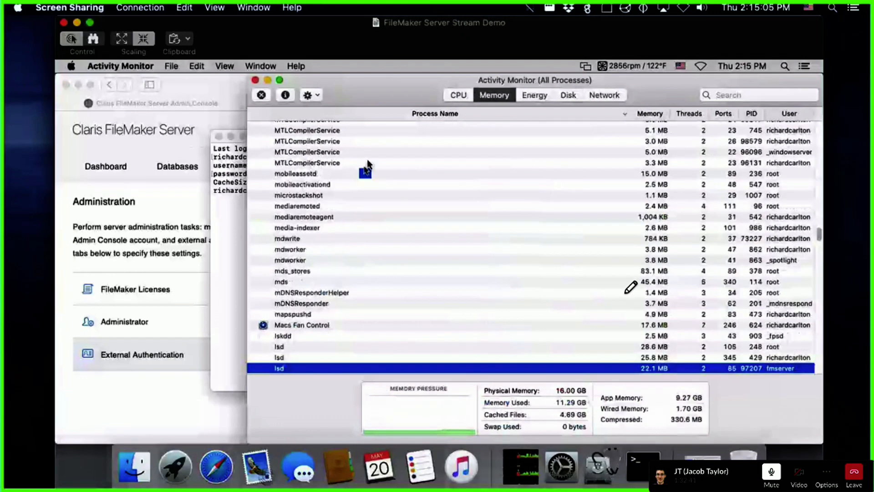
Step: Jump to 'fms' and select fmserverd to confirm its 5.36 GB memory use, then return to Terminal
{"action": "left_click", "coordinate": [365, 174]}
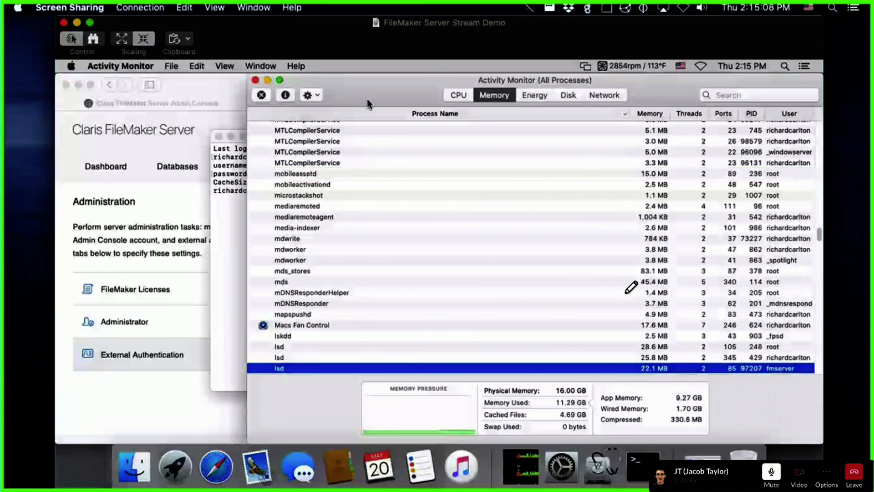
{"action": "left_click", "coordinate": [367, 112]}
{"action": "scroll", "coordinate": [377, 170], "scroll_direction": "up", "scroll_amount": 15}
{"action": "left_click", "coordinate": [386, 227]}
{"action": "type", "text": "fms"}
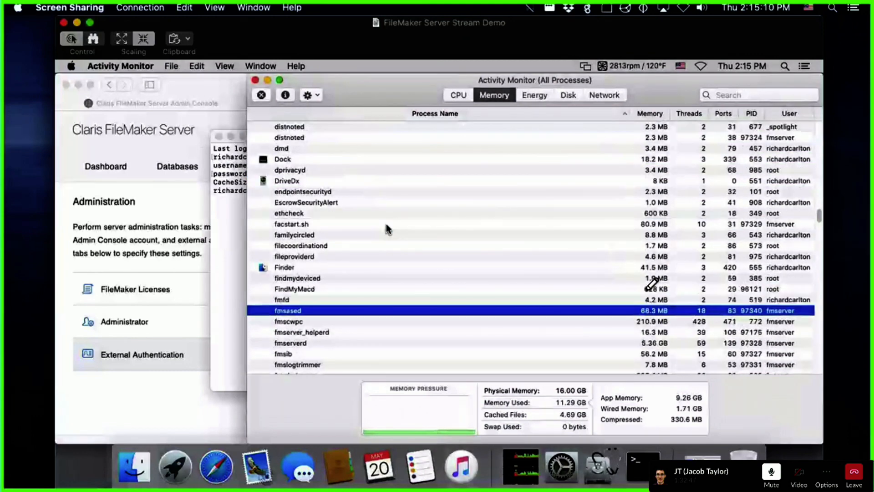
{"action": "left_click", "coordinate": [322, 345]}
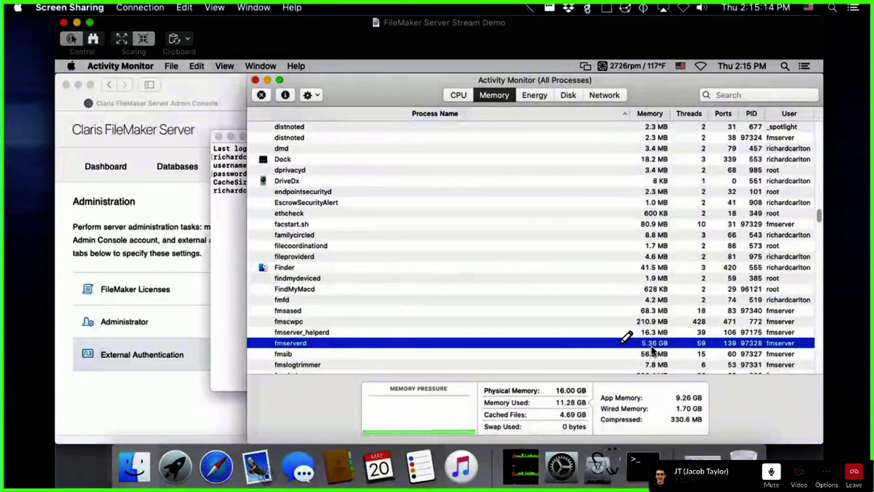
{"action": "left_click_drag", "start_coordinate": [583, 342], "coordinate": [681, 336]}
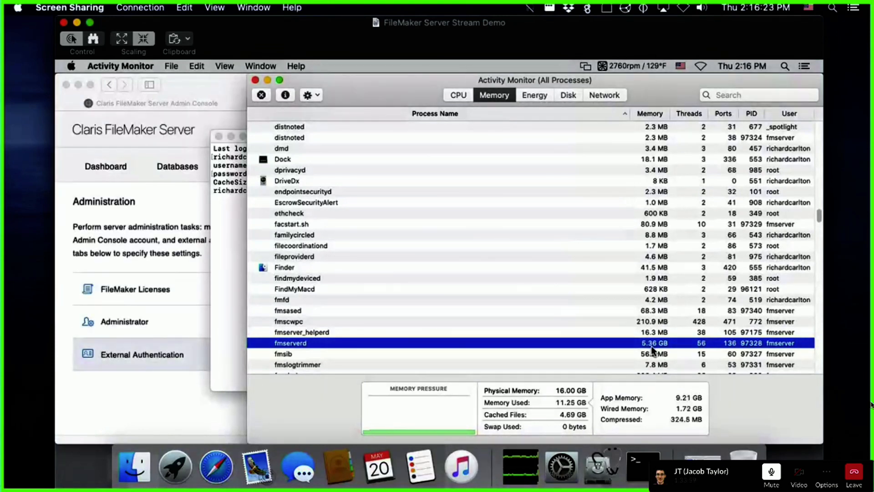
{"action": "left_click", "coordinate": [221, 224]}
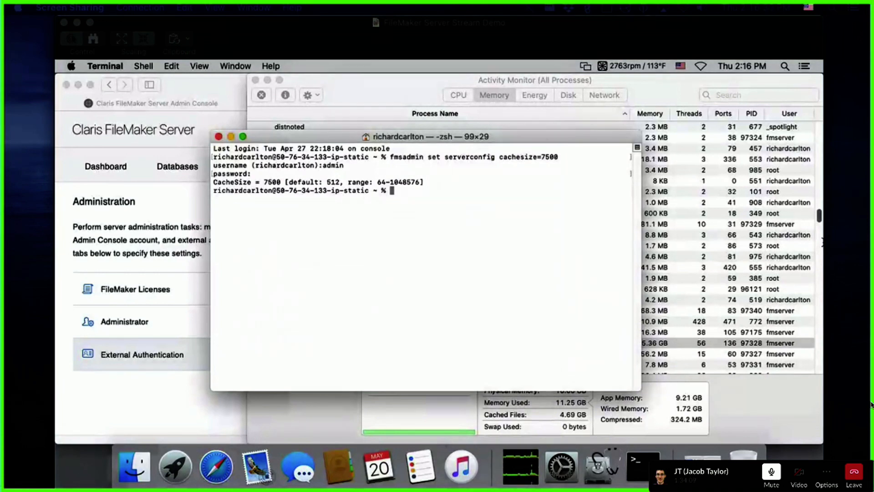
Step: Run 'fmsadmin set serverconfig logsize=100' with the admin console credentials to set LogSize to 100
{"action": "left_click", "coordinate": [504, 190]}
{"action": "type", "text": "fmsadmin "}
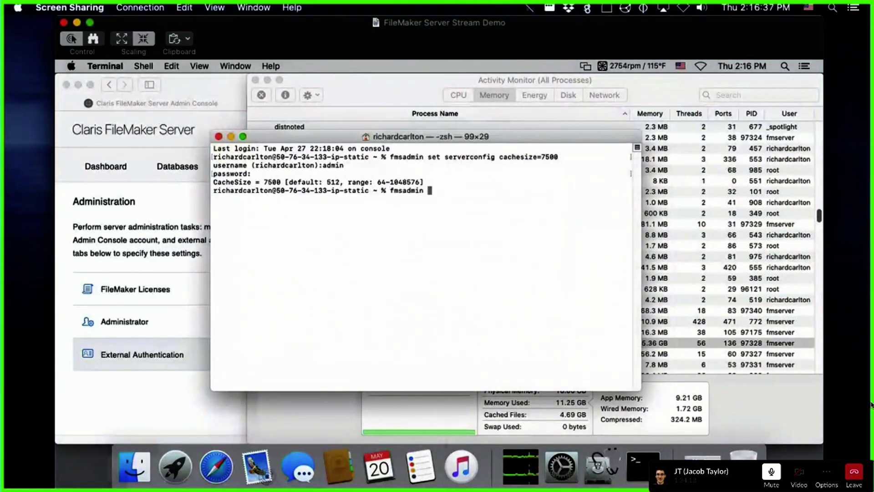
{"action": "type", "text": "set server"}
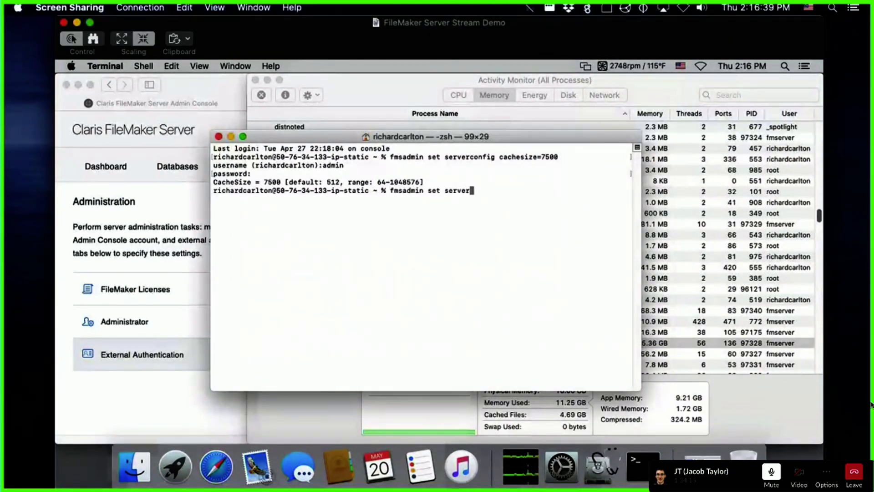
{"action": "type", "text": "config log"}
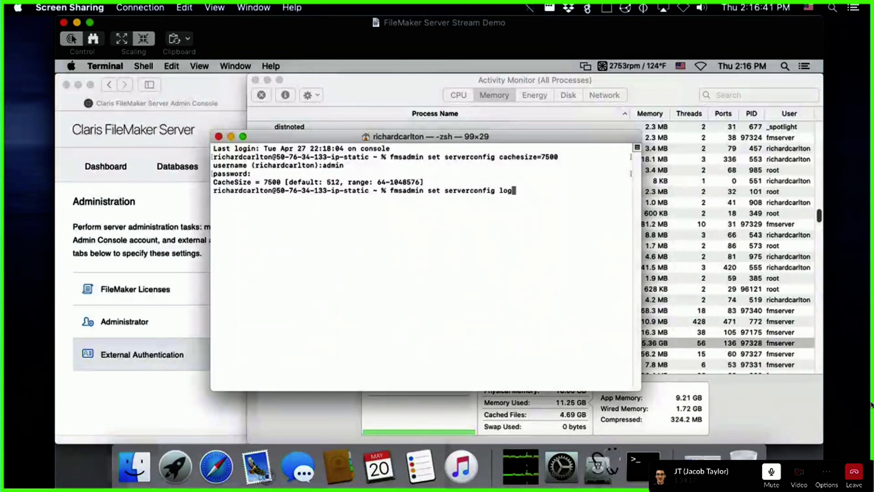
{"action": "type", "text": "size=100"}
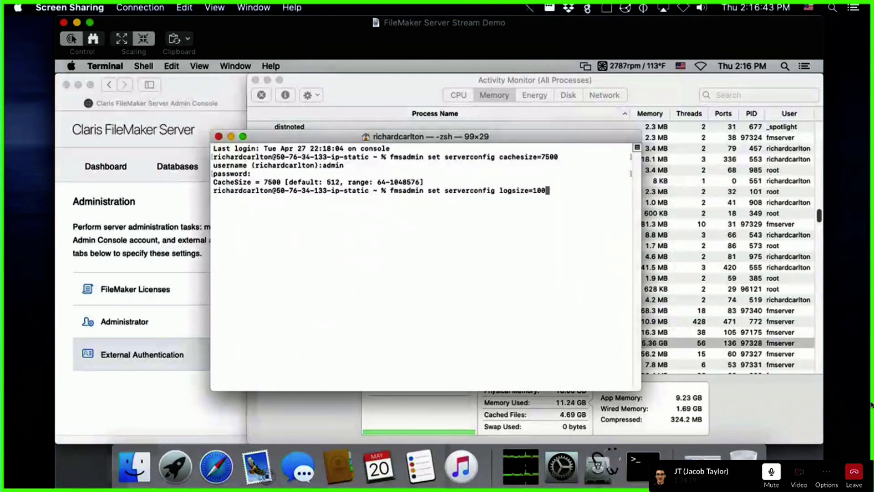
{"action": "key", "text": "Return"}
{"action": "type", "text": "a"}
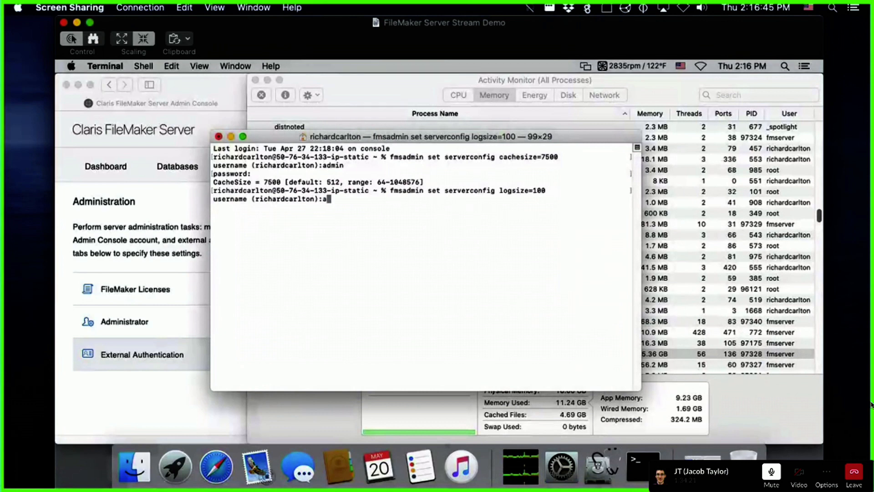
{"action": "type", "text": "dmin"}
{"action": "key", "text": "Return"}
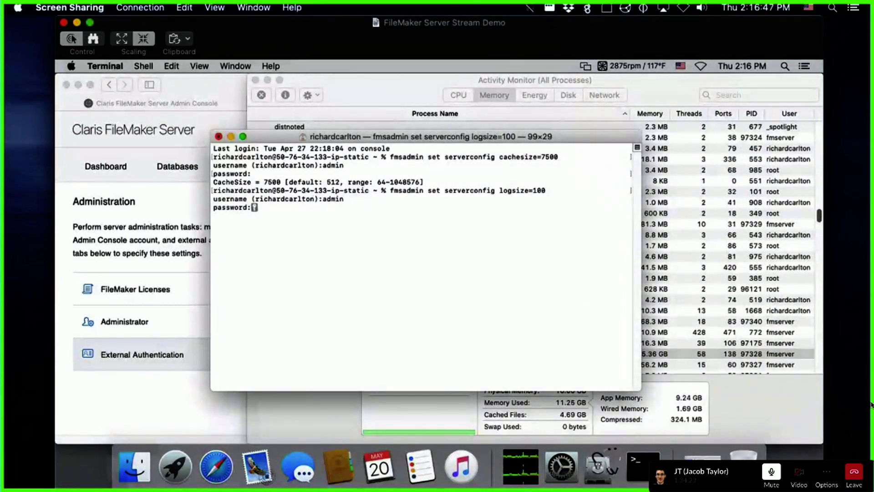
{"action": "key", "text": "Return"}
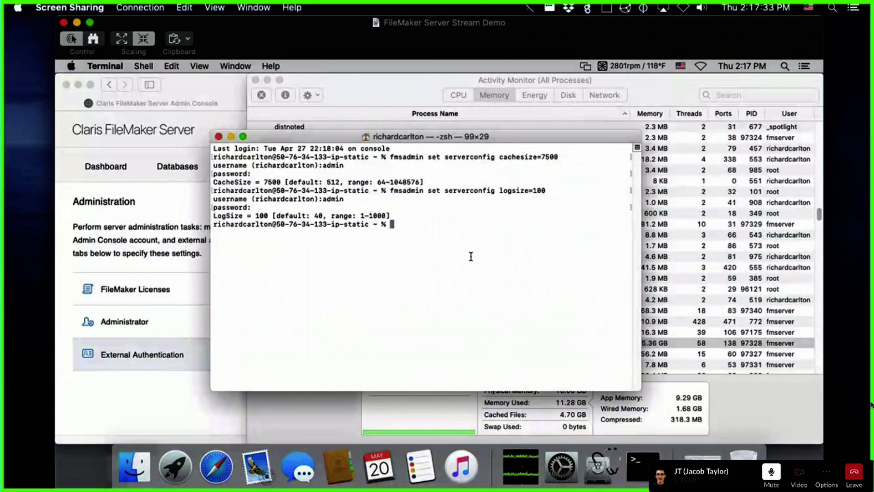
Step: Bring Activity Monitor forward, then the Safari Admin Console window
{"action": "left_click", "coordinate": [389, 82]}
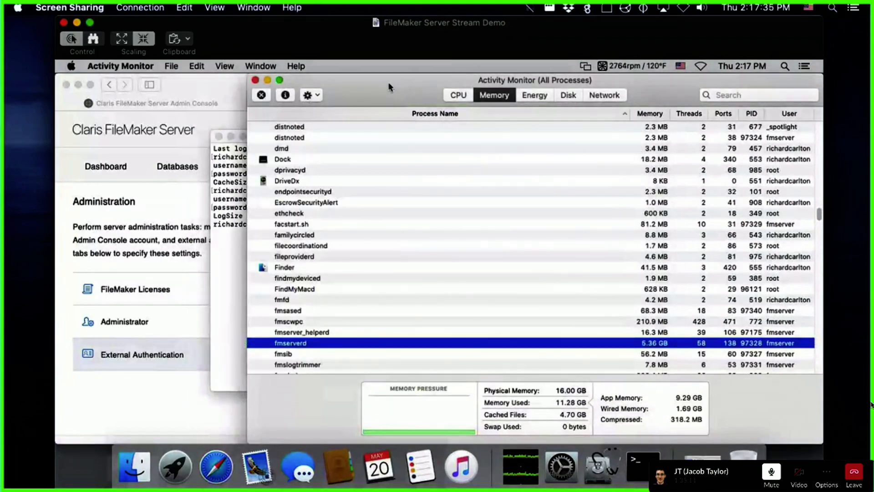
{"action": "left_click", "coordinate": [147, 195]}
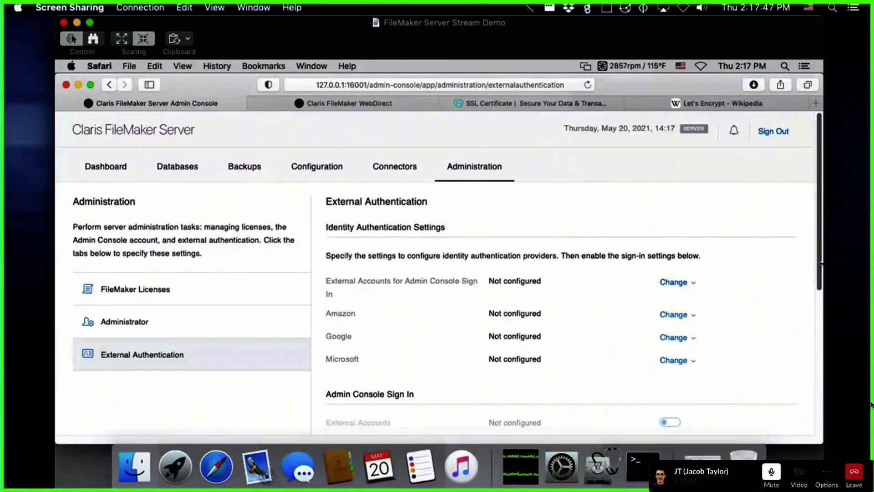
Step: Go to Databases, then to the Backups page with its daily-at-midnight schedule
{"action": "left_click", "coordinate": [186, 176]}
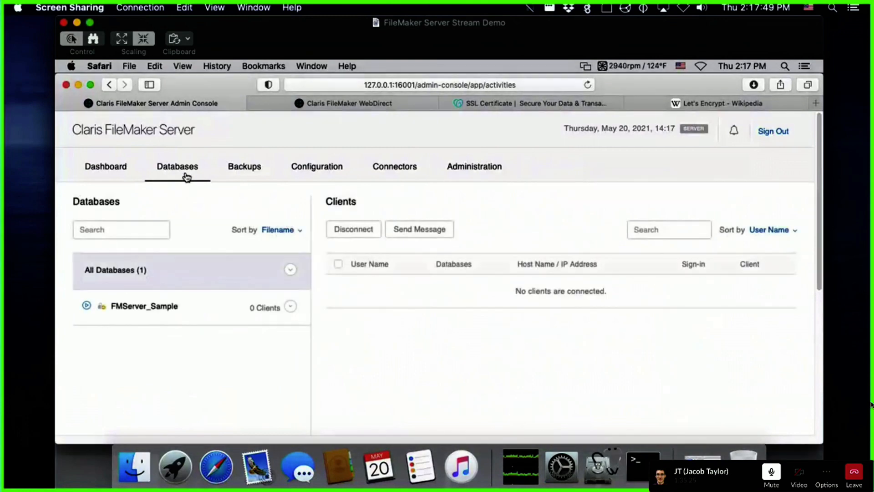
{"action": "left_click", "coordinate": [258, 162]}
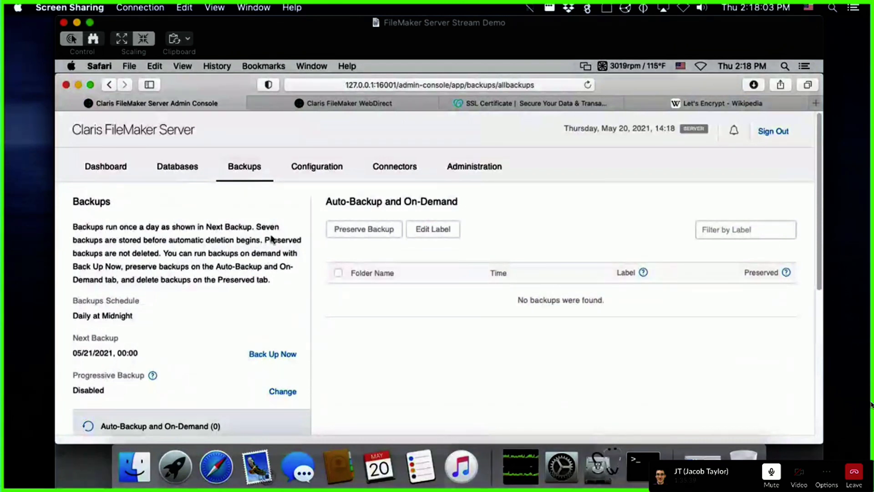
Step: Scroll the Backups page and highlight the Daily at Midnight schedule and next backup date 05/21/2021
{"action": "scroll", "coordinate": [299, 232], "scroll_direction": "down", "scroll_amount": 1}
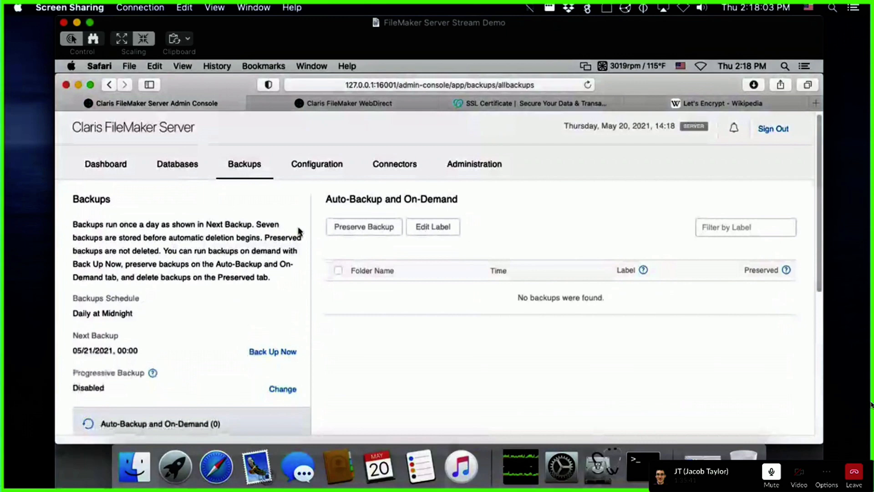
{"action": "scroll", "coordinate": [326, 403], "scroll_direction": "down", "scroll_amount": 4}
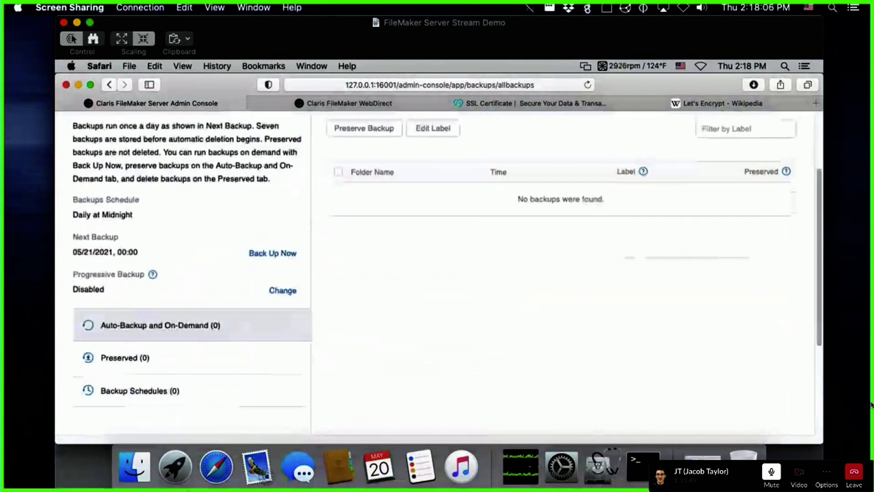
{"action": "scroll", "coordinate": [453, 302], "scroll_direction": "down", "scroll_amount": 1}
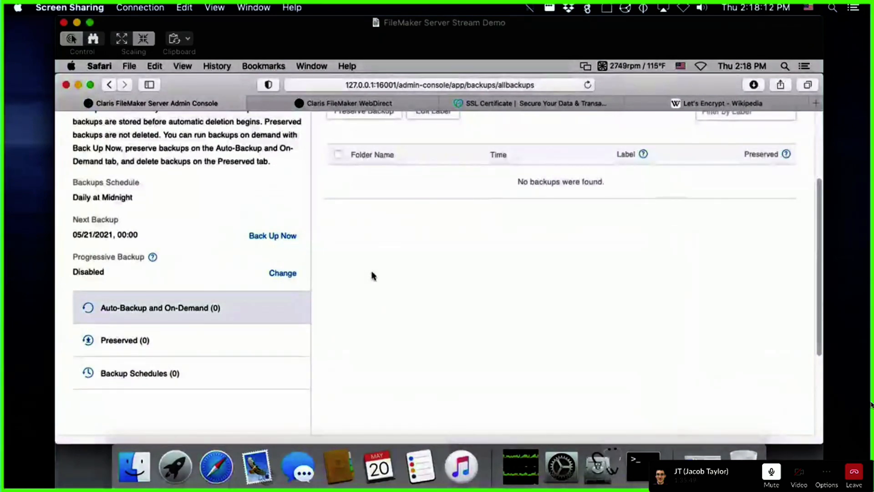
{"action": "scroll", "coordinate": [372, 275], "scroll_direction": "up", "scroll_amount": 5}
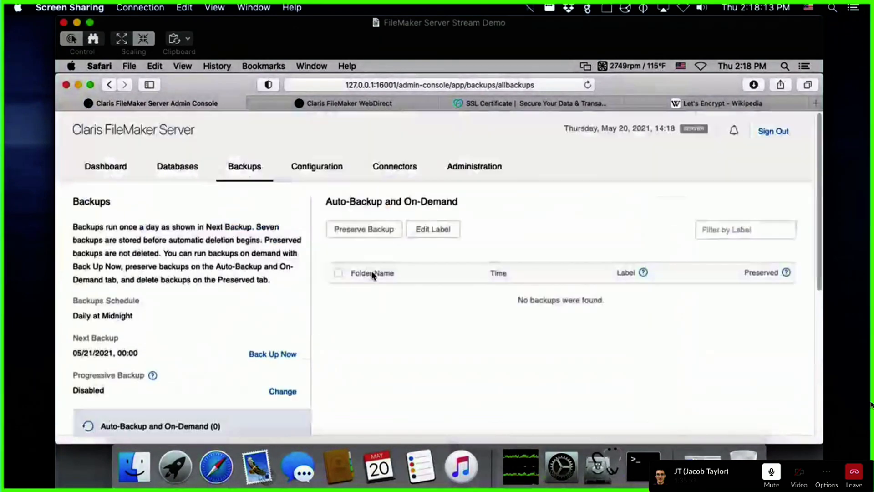
{"action": "scroll", "coordinate": [372, 274], "scroll_direction": "down", "scroll_amount": 3}
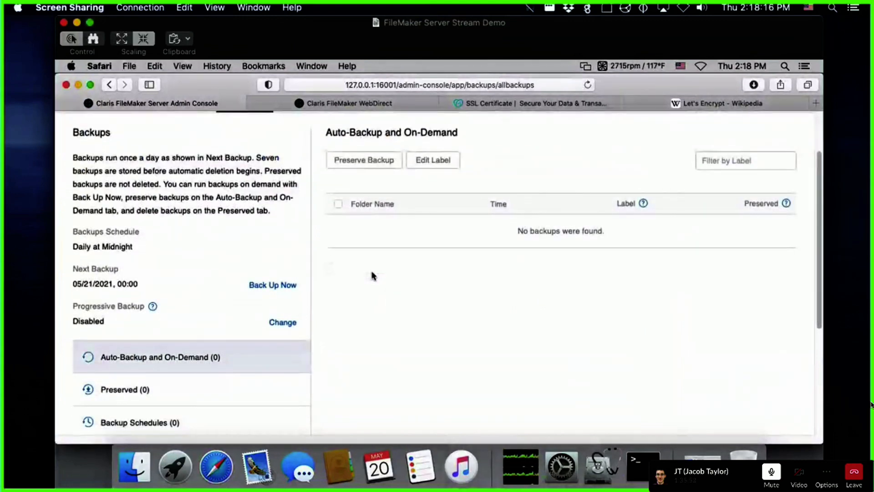
{"action": "left_click_drag", "start_coordinate": [78, 246], "coordinate": [122, 247]}
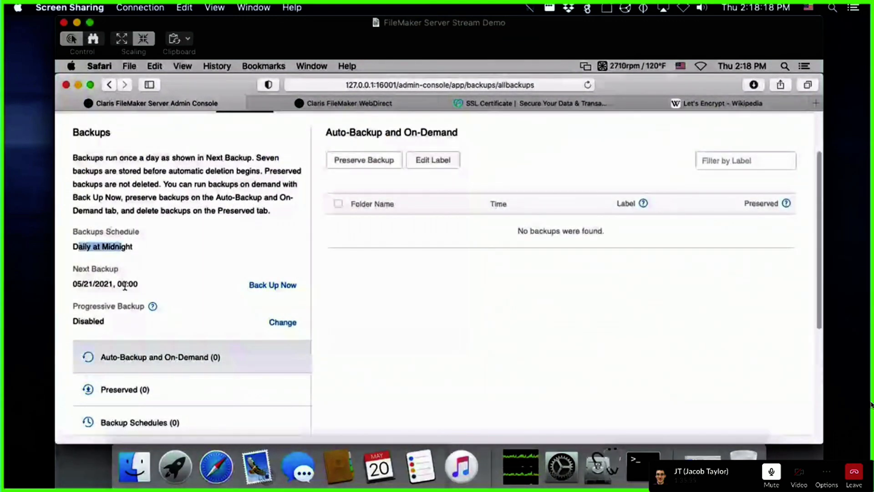
{"action": "left_click_drag", "start_coordinate": [77, 284], "coordinate": [133, 284]}
{"action": "left_click", "coordinate": [176, 253]}
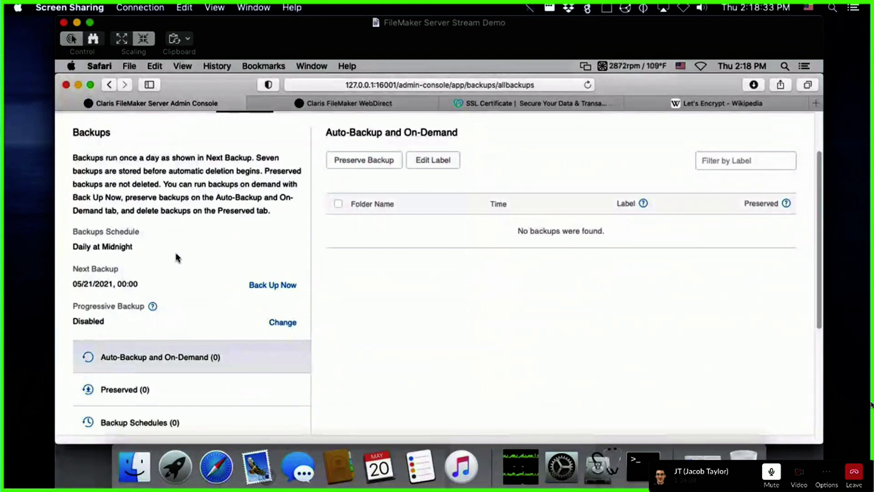
{"action": "scroll", "coordinate": [176, 253], "scroll_direction": "up", "scroll_amount": 3}
Step: Check the database and backup folder paths under Configuration > Folders, then return to Backups
{"action": "left_click", "coordinate": [330, 171]}
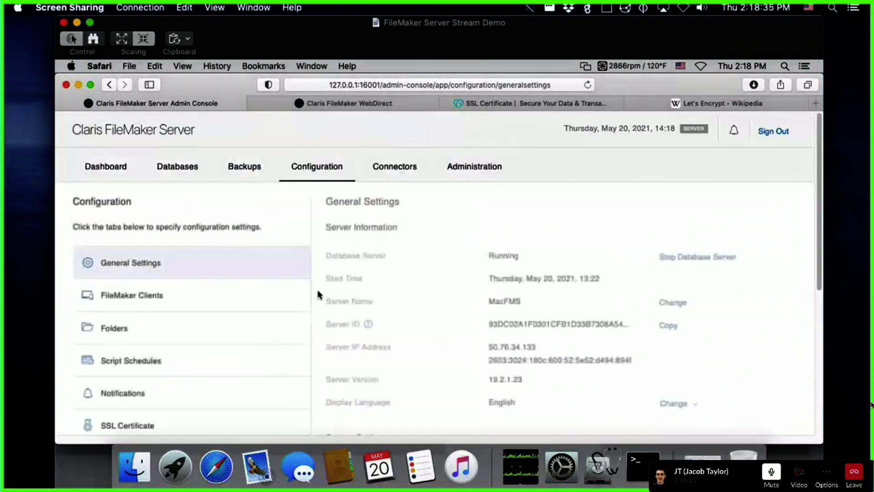
{"action": "scroll", "coordinate": [315, 290], "scroll_direction": "down", "scroll_amount": 2}
{"action": "left_click", "coordinate": [126, 289]}
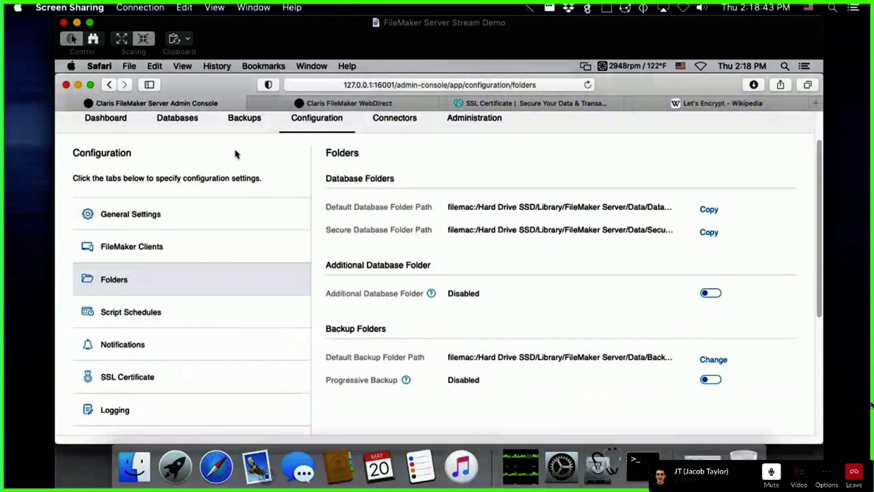
{"action": "scroll", "coordinate": [237, 154], "scroll_direction": "up", "scroll_amount": 1}
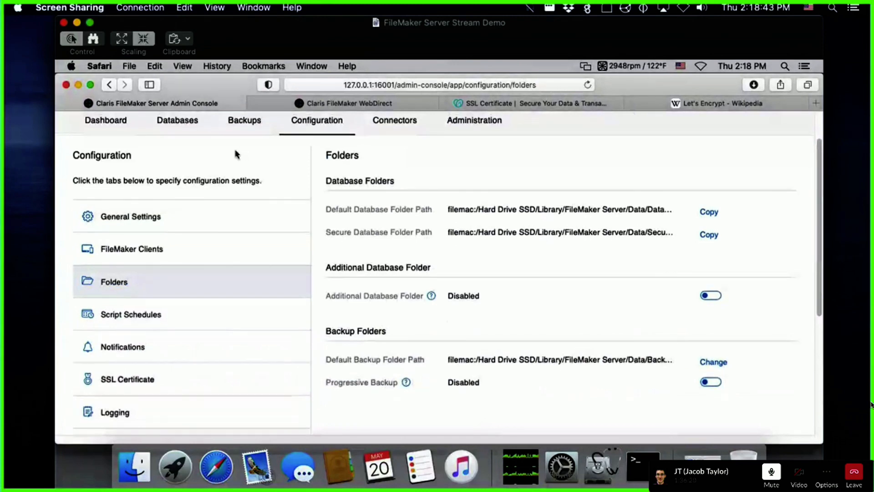
{"action": "left_click", "coordinate": [246, 121]}
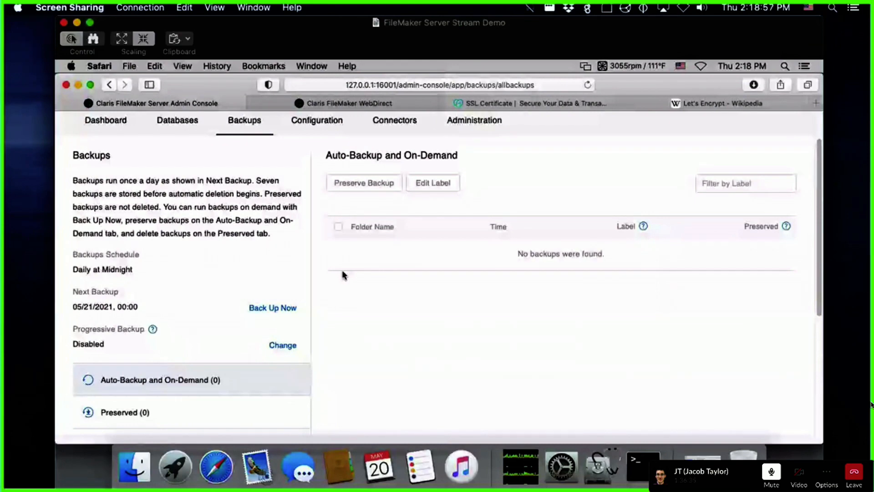
Step: Scroll the Backups page and open Backup Schedules (0), which lists no schedules
{"action": "scroll", "coordinate": [342, 274], "scroll_direction": "down", "scroll_amount": 4}
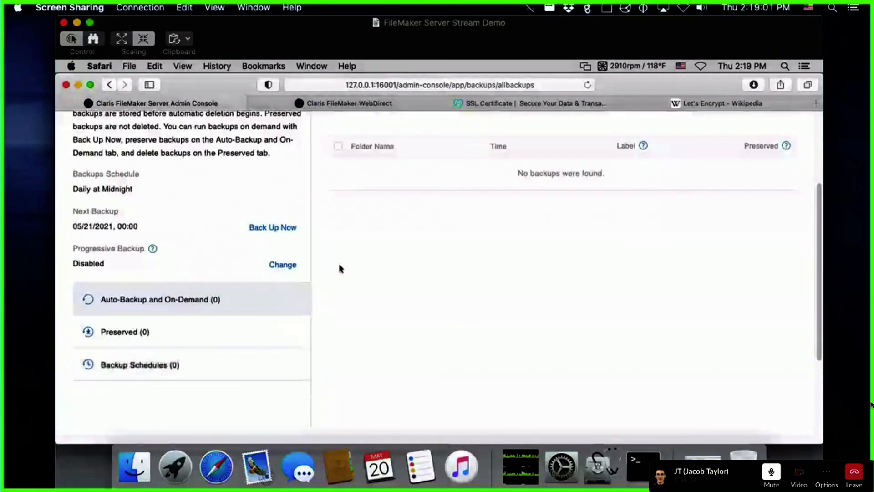
{"action": "scroll", "coordinate": [341, 268], "scroll_direction": "up", "scroll_amount": 5}
{"action": "scroll", "coordinate": [340, 267], "scroll_direction": "down", "scroll_amount": 1}
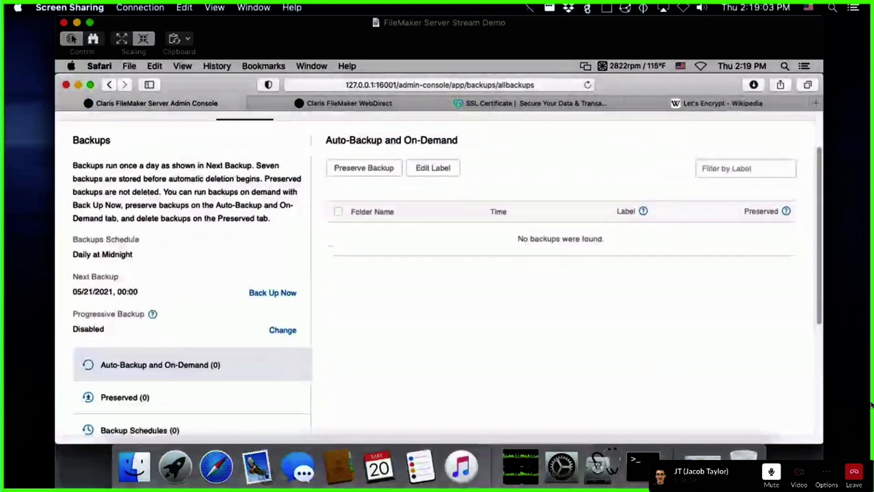
{"action": "scroll", "coordinate": [437, 273], "scroll_direction": "down", "scroll_amount": 1}
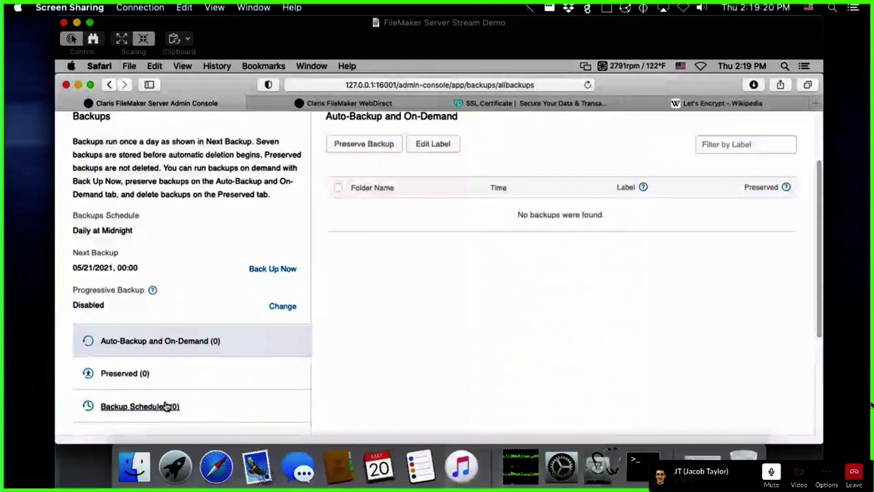
{"action": "left_click", "coordinate": [152, 408]}
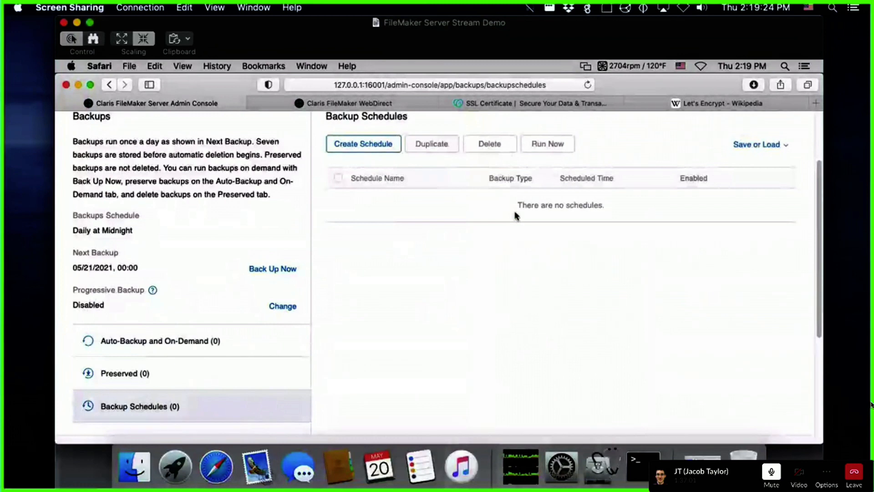
Step: Look over the Save or Load schedule options and highlight the schedule and backups description text
{"action": "left_click", "coordinate": [757, 145]}
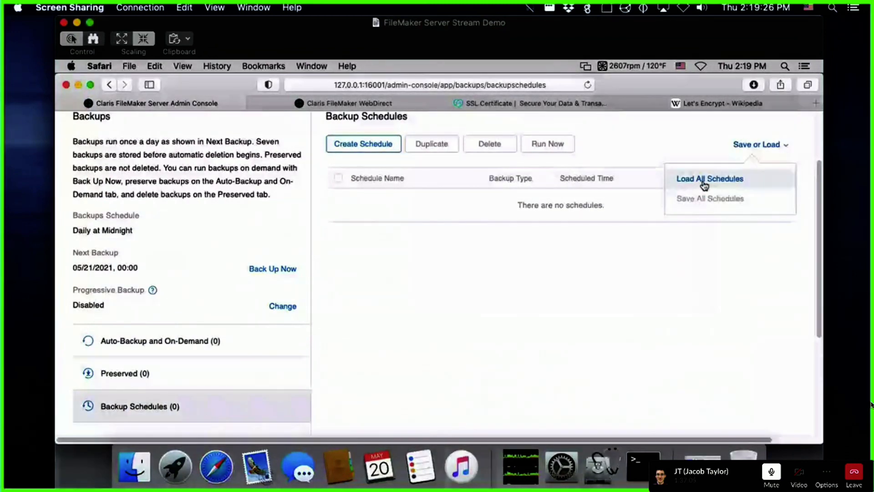
{"action": "left_click", "coordinate": [755, 145]}
{"action": "left_click", "coordinate": [754, 145]}
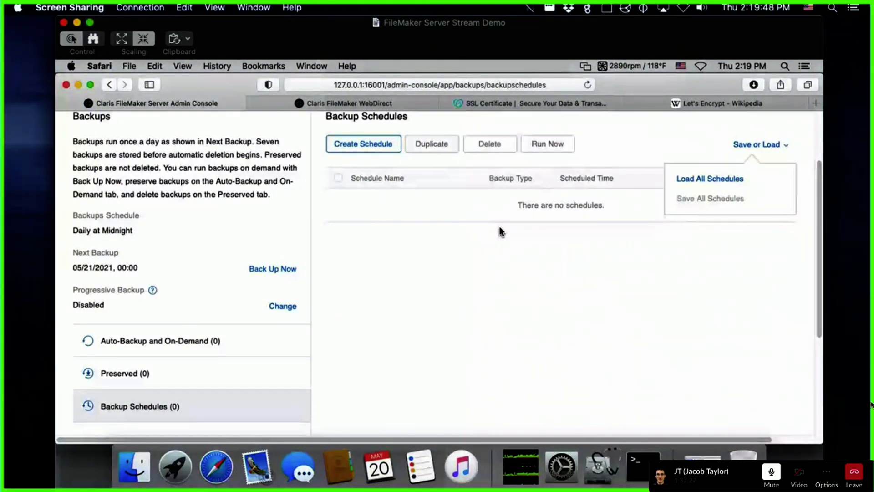
{"action": "left_click_drag", "start_coordinate": [499, 227], "coordinate": [51, 230]}
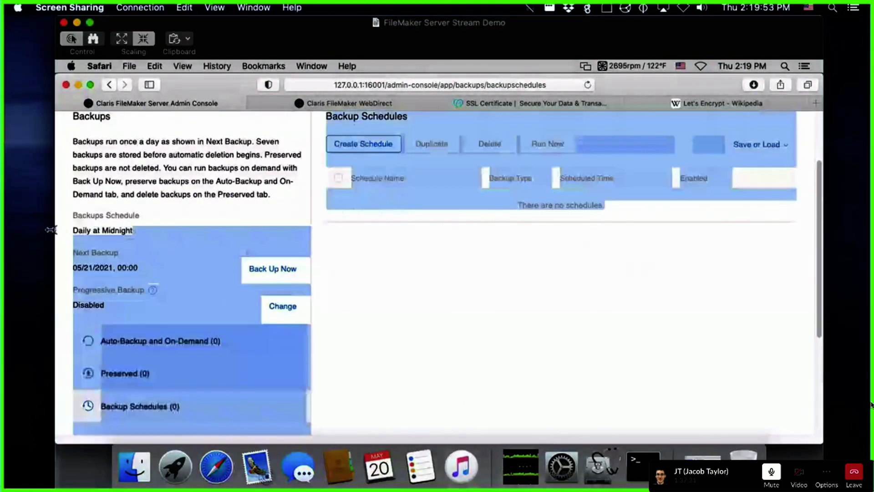
{"action": "left_click", "coordinate": [247, 255]}
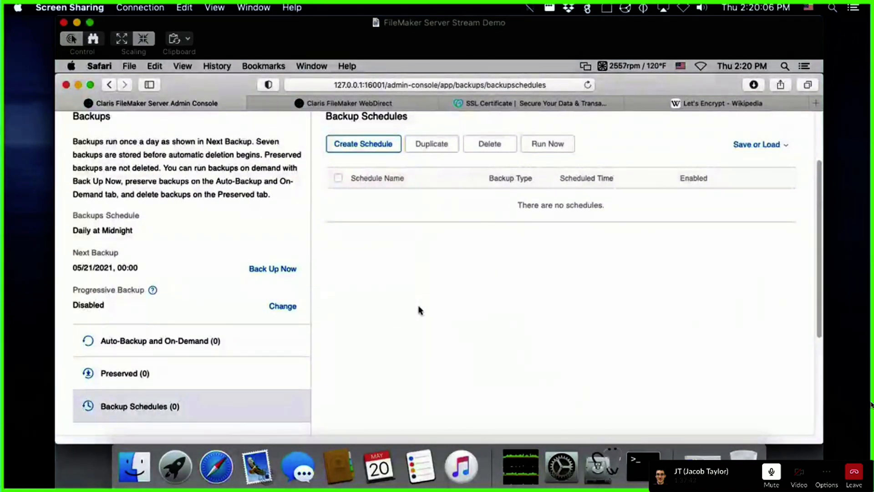
{"action": "left_click_drag", "start_coordinate": [70, 141], "coordinate": [287, 181]}
{"action": "left_click", "coordinate": [326, 190]}
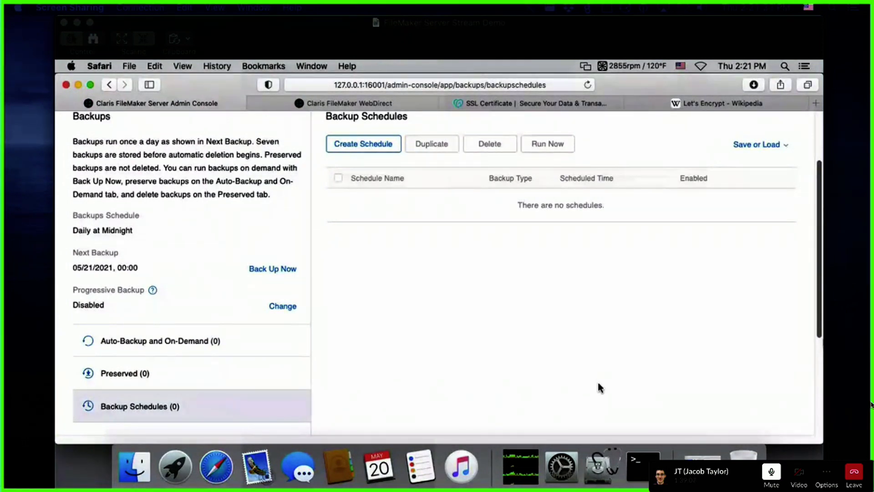
Step: Circle the fan and temperature readout with an arrow, then open a Desktop Finder window
{"action": "left_click", "coordinate": [426, 299]}
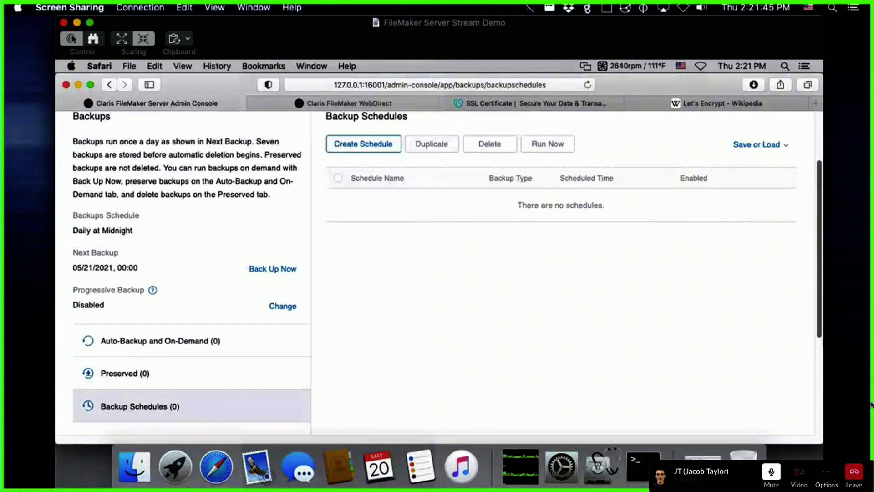
{"action": "left_click", "coordinate": [871, 405]}
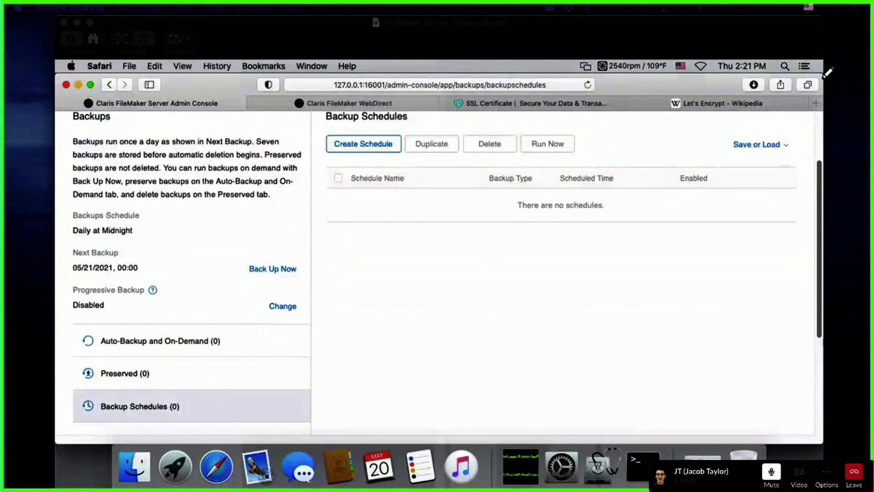
{"action": "mouse_move", "coordinate": [590, 62]}
{"action": "left_mouse_down"}
{"action": "mouse_move", "coordinate": [572, 89]}
{"action": "mouse_move", "coordinate": [553, 45]}
{"action": "mouse_move", "coordinate": [613, 46]}
{"action": "left_mouse_up"}
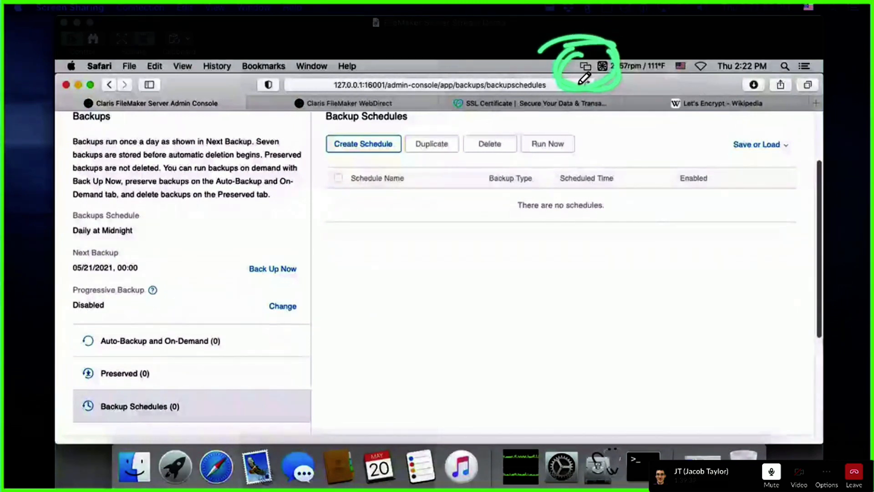
{"action": "mouse_move", "coordinate": [575, 70]}
{"action": "left_mouse_down"}
{"action": "mouse_move", "coordinate": [544, 97]}
{"action": "mouse_move", "coordinate": [644, 128]}
{"action": "left_mouse_up"}
{"action": "mouse_move", "coordinate": [618, 85]}
{"action": "left_mouse_down"}
{"action": "mouse_move", "coordinate": [643, 130]}
{"action": "mouse_move", "coordinate": [590, 146]}
{"action": "left_mouse_up"}
{"action": "left_click_drag", "start_coordinate": [540, 77], "coordinate": [574, 200]}
{"action": "left_click_drag", "start_coordinate": [549, 161], "coordinate": [542, 211]}
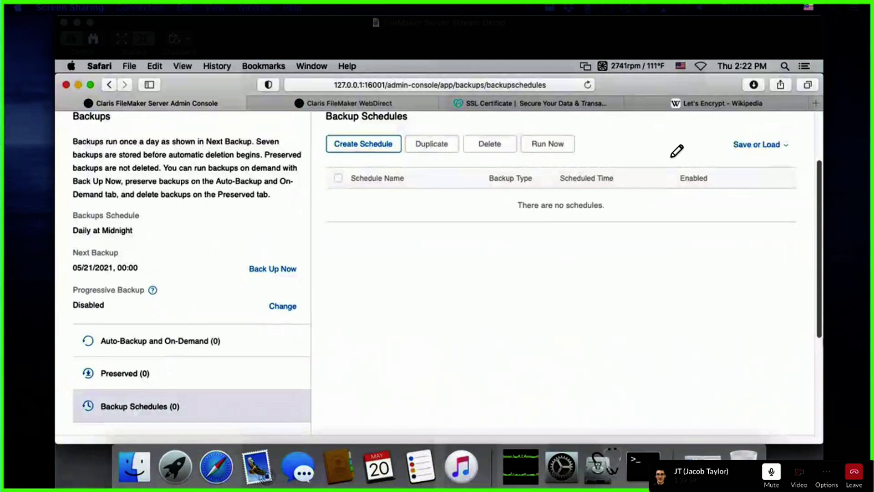
{"action": "left_click", "coordinate": [538, 22]}
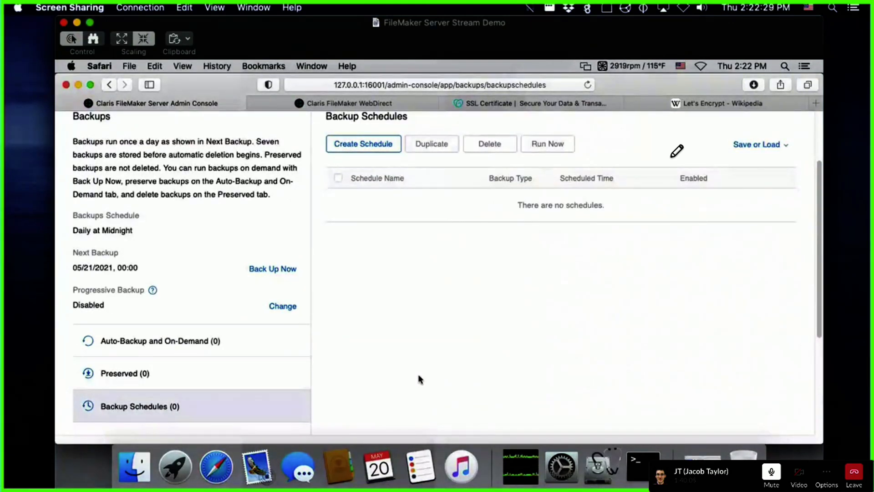
{"action": "left_click", "coordinate": [134, 465]}
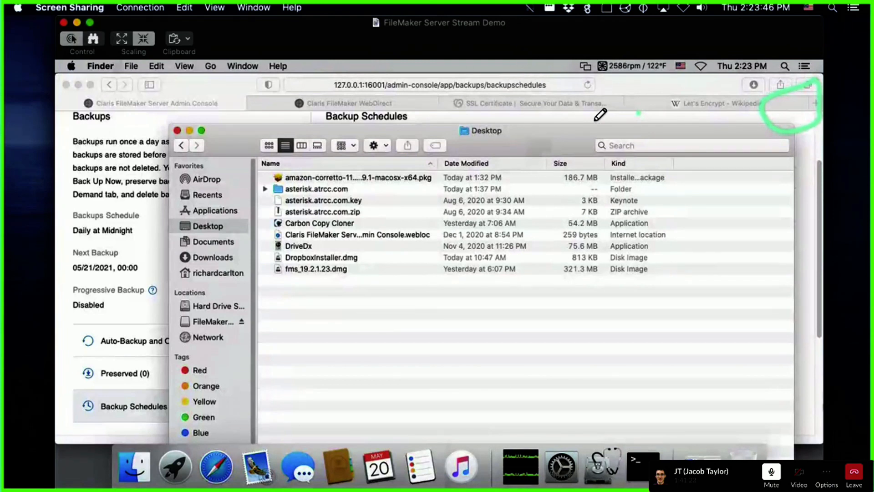
Step: Highlight the browser tab row and the remote Desktop file list, then bring the Screen Sharing session forward
{"action": "mouse_move", "coordinate": [552, 105]}
{"action": "left_mouse_down"}
{"action": "mouse_move", "coordinate": [669, 114]}
{"action": "mouse_move", "coordinate": [779, 107]}
{"action": "mouse_move", "coordinate": [769, 117]}
{"action": "left_mouse_up"}
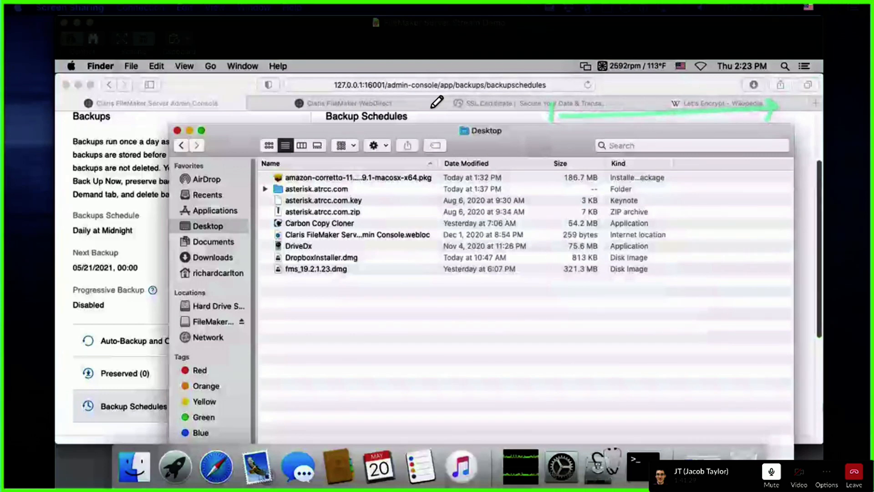
{"action": "mouse_move", "coordinate": [346, 223]}
{"action": "left_mouse_down"}
{"action": "mouse_move", "coordinate": [358, 212]}
{"action": "mouse_move", "coordinate": [373, 242]}
{"action": "mouse_move", "coordinate": [423, 221]}
{"action": "mouse_move", "coordinate": [483, 229]}
{"action": "mouse_move", "coordinate": [501, 260]}
{"action": "mouse_move", "coordinate": [524, 210]}
{"action": "mouse_move", "coordinate": [497, 260]}
{"action": "mouse_move", "coordinate": [563, 257]}
{"action": "left_mouse_up"}
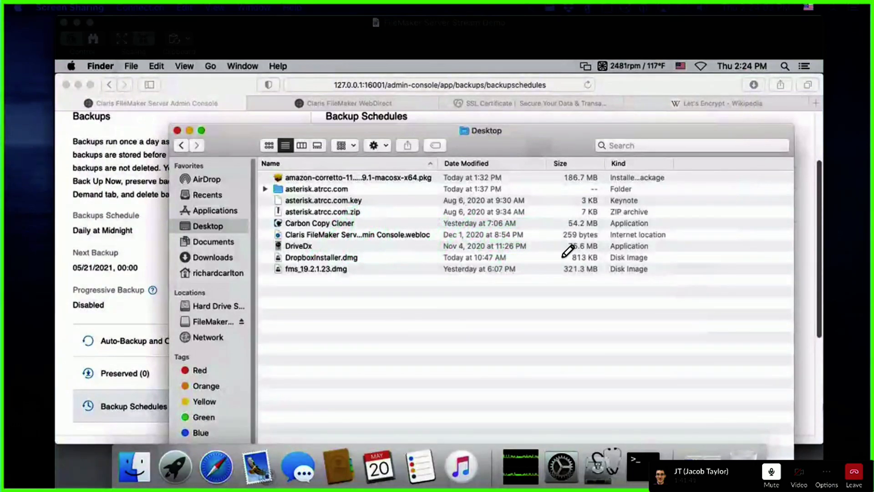
{"action": "left_click", "coordinate": [519, 48]}
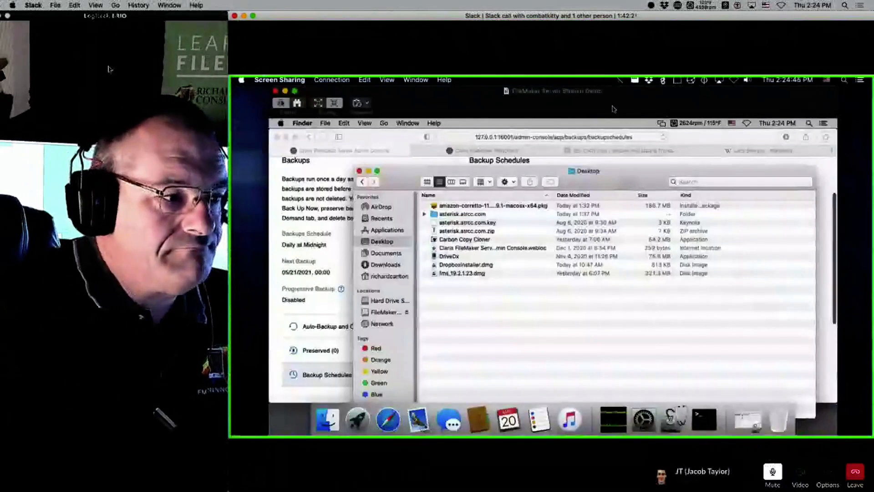
Step: Move aside and minimize the webcam, audio routing and Slack call windows to expose the local Finder desktop
{"action": "left_click", "coordinate": [130, 159]}
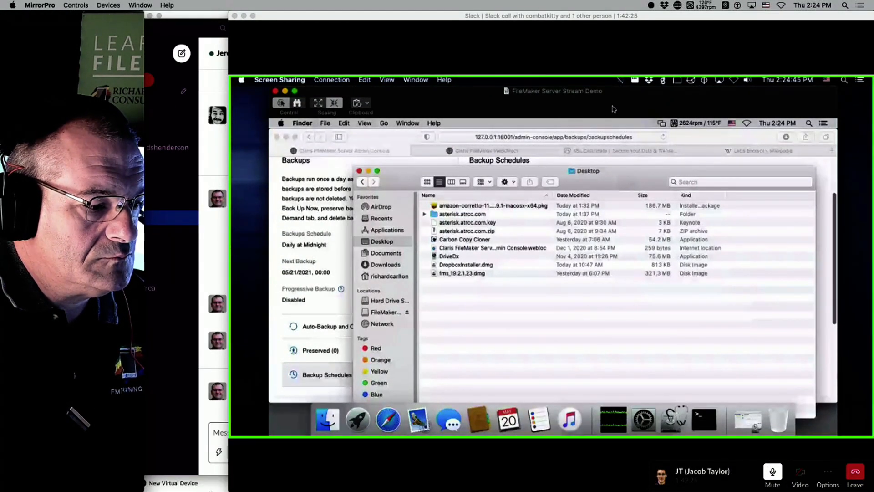
{"action": "left_click", "coordinate": [211, 490]}
{"action": "left_click_drag", "start_coordinate": [361, 17], "coordinate": [513, 11]}
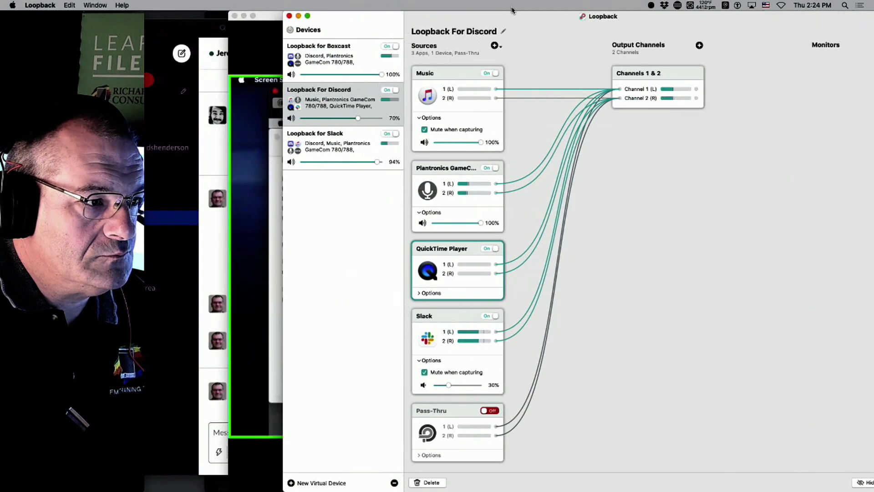
{"action": "left_click", "coordinate": [301, 16]}
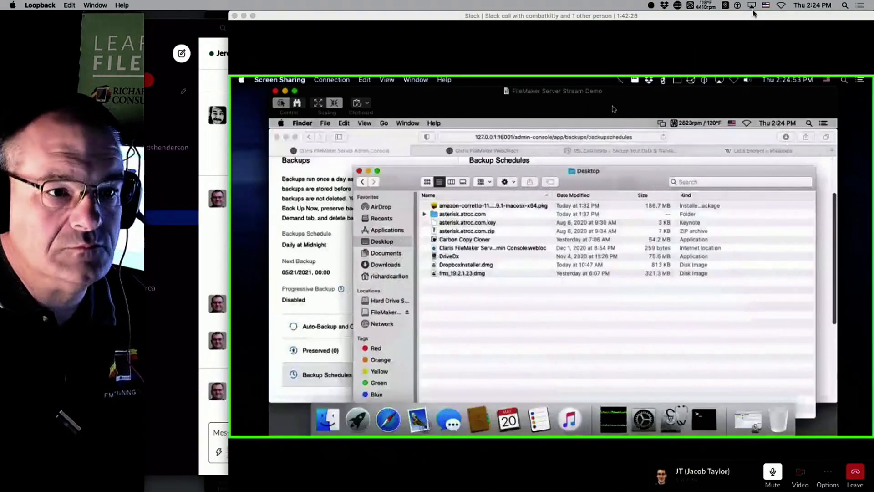
{"action": "left_click_drag", "start_coordinate": [751, 17], "coordinate": [498, 17]}
{"action": "left_click", "coordinate": [754, 304]}
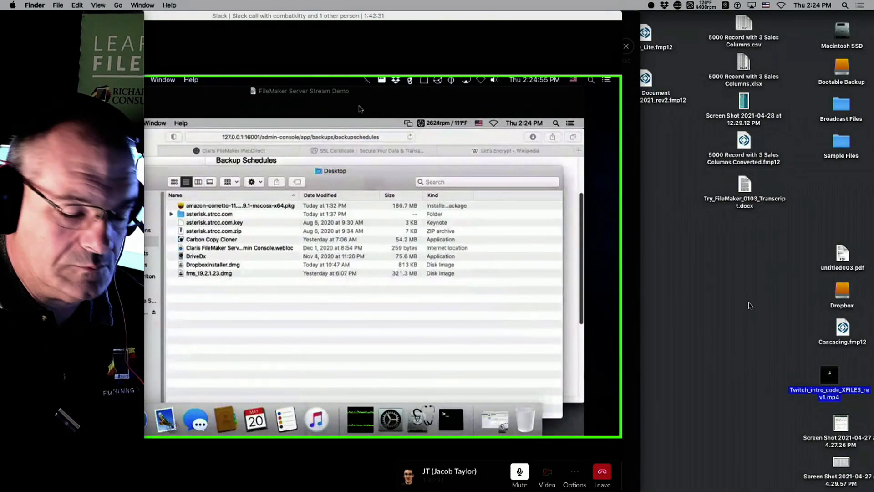
Step: Edit the vnc:// server address in Connect to Server and connect to the second server
{"action": "key", "text": "super+k"}
{"action": "key", "text": "Right"}
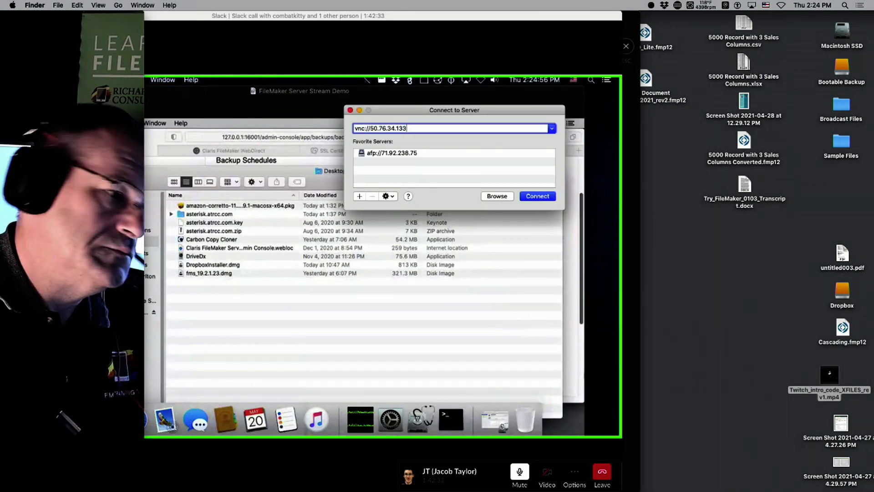
{"action": "key", "text": "BackSpace"}
{"action": "key", "text": "BackSpace"}
{"action": "key", "text": "BackSpace"}
{"action": "key", "text": "BackSpace"}
{"action": "key", "text": "BackSpace"}
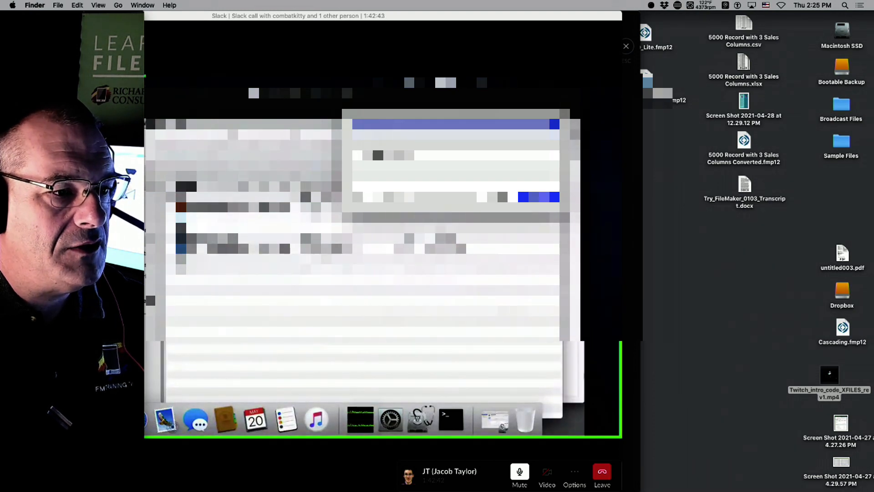
{"action": "key", "text": "Return"}
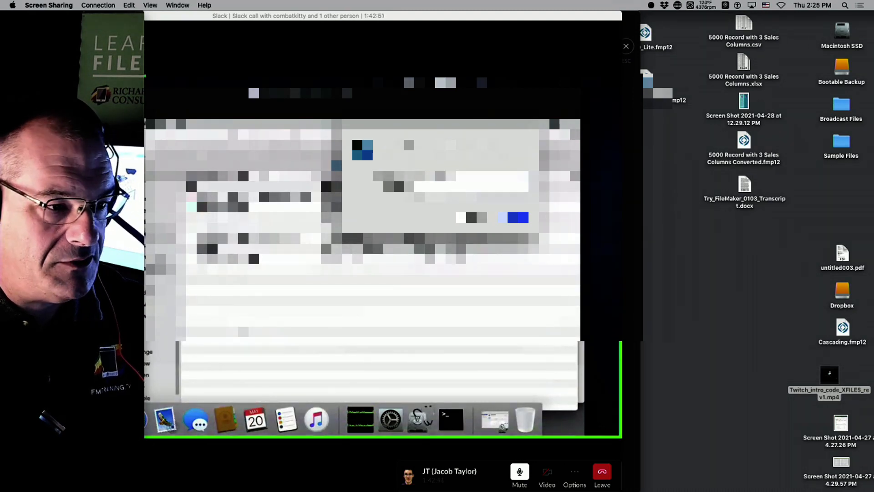
Step: Enter the Screen Sharing password, clearing and re-entering it to sign in to the DBW02b Mac mini
{"action": "type", "text": "•••"}
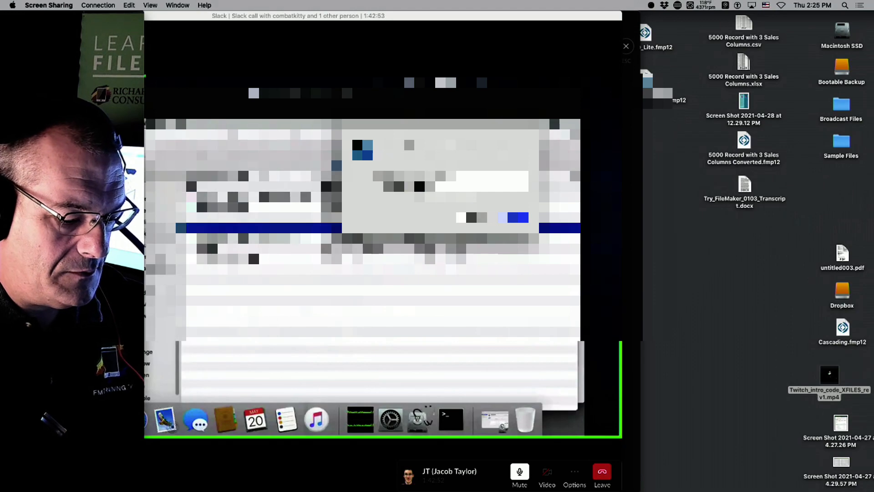
{"action": "type", "text": "•••"}
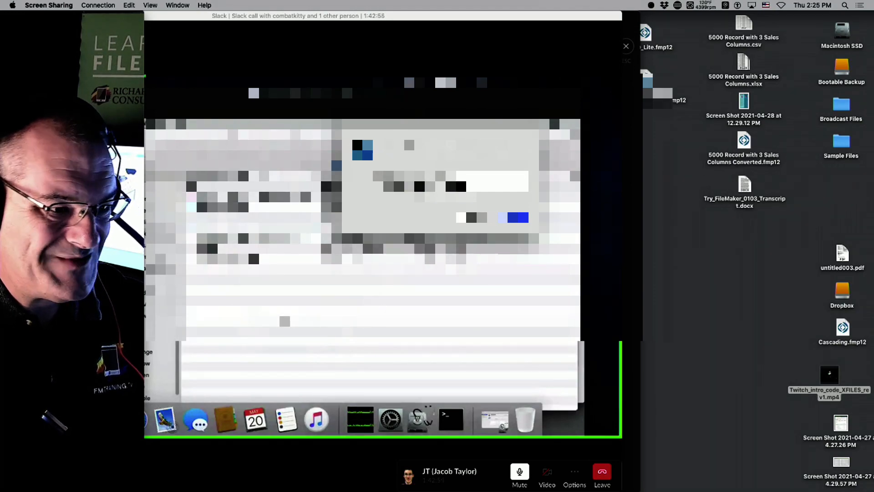
{"action": "key", "text": "Return"}
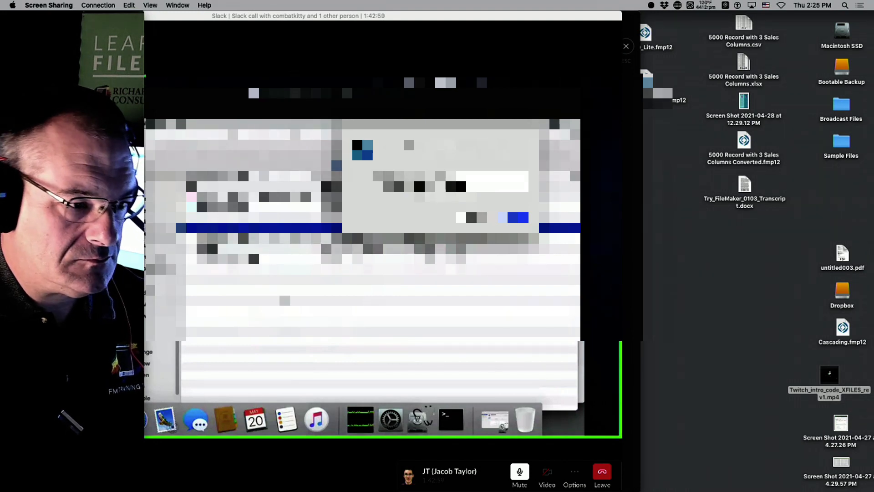
{"action": "left_click_drag", "start_coordinate": [478, 187], "coordinate": [417, 186]}
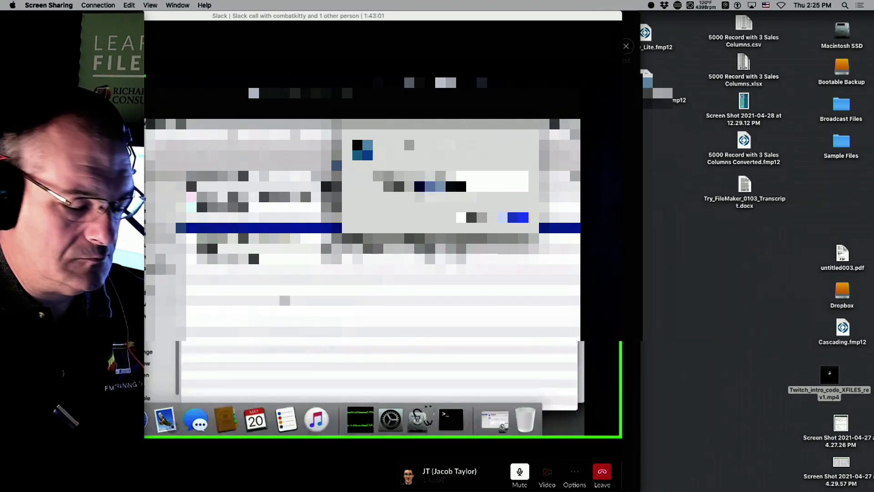
{"action": "key", "text": "BackSpace"}
{"action": "type", "text": "•"}
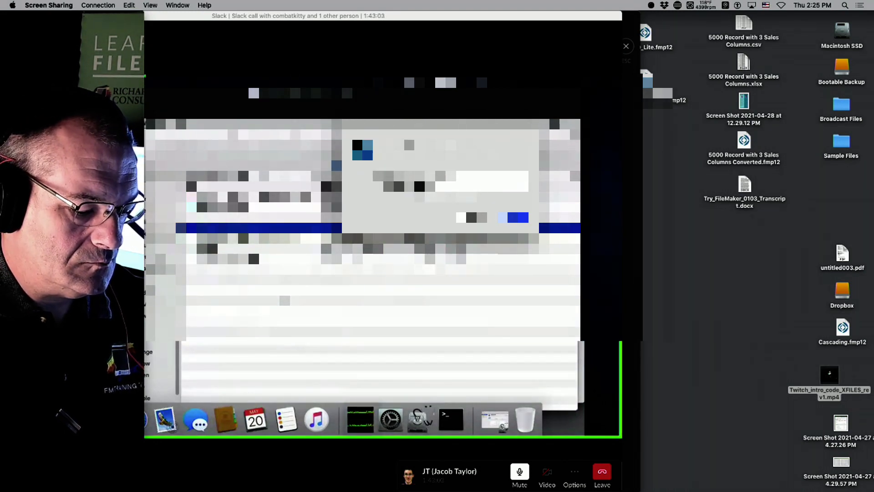
{"action": "type", "text": "•••••"}
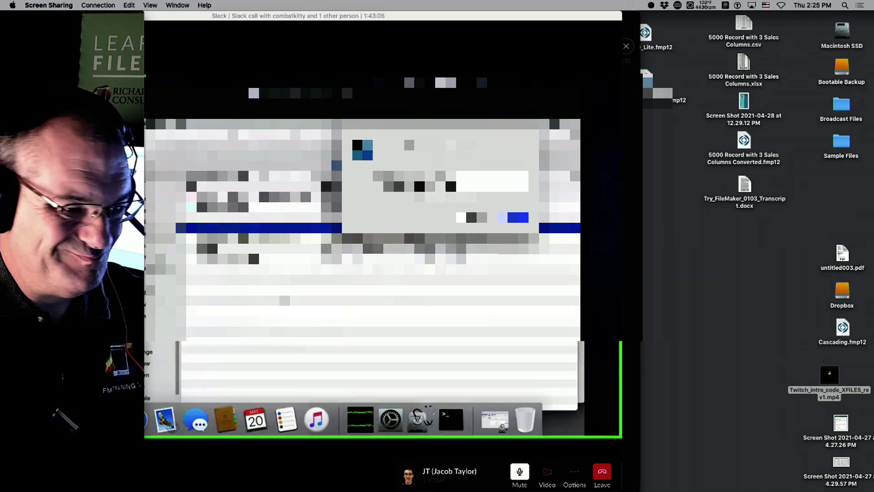
{"action": "key", "text": "Return"}
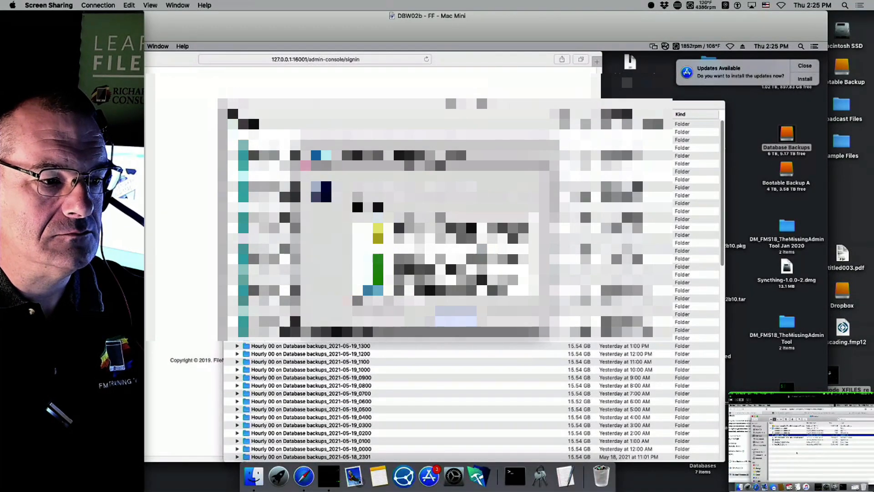
Step: Dismiss the sign-in dialogs and alert, and close the remote Finder window over the Admin Console page
{"action": "left_click", "coordinate": [456, 315]}
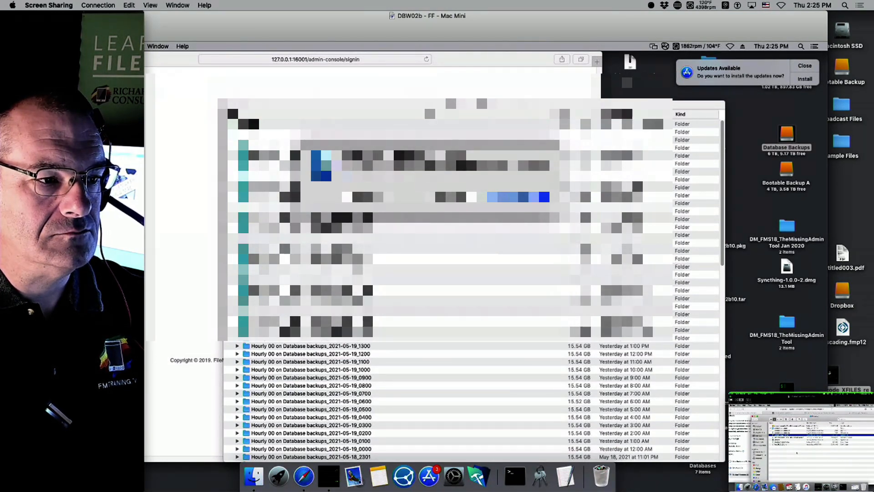
{"action": "key", "text": "Return"}
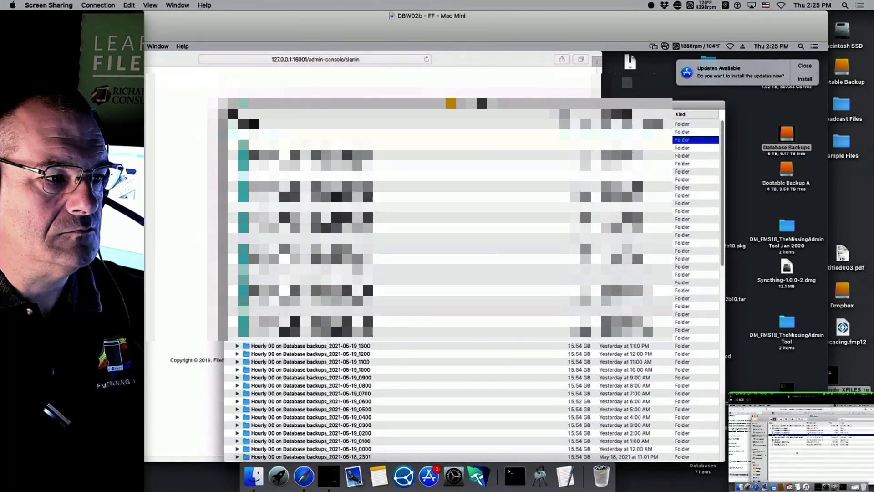
{"action": "left_click", "coordinate": [230, 105]}
{"action": "left_click_drag", "start_coordinate": [241, 22], "coordinate": [348, 22]}
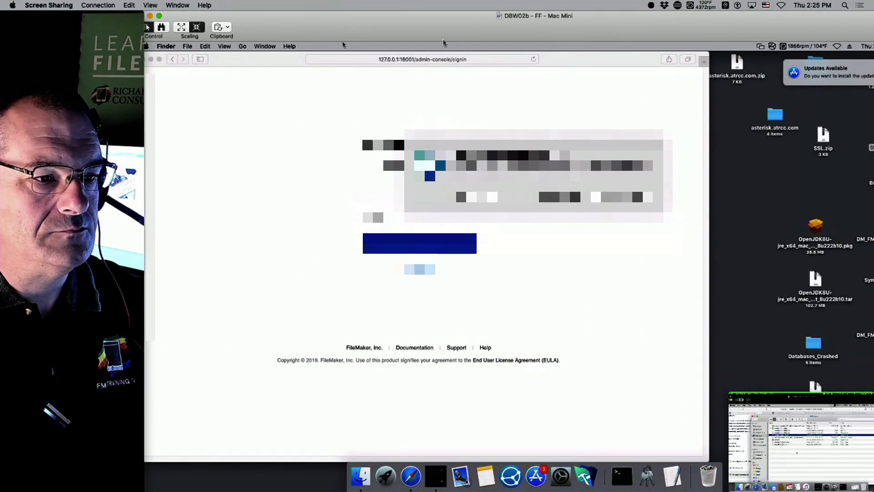
{"action": "left_click", "coordinate": [637, 197]}
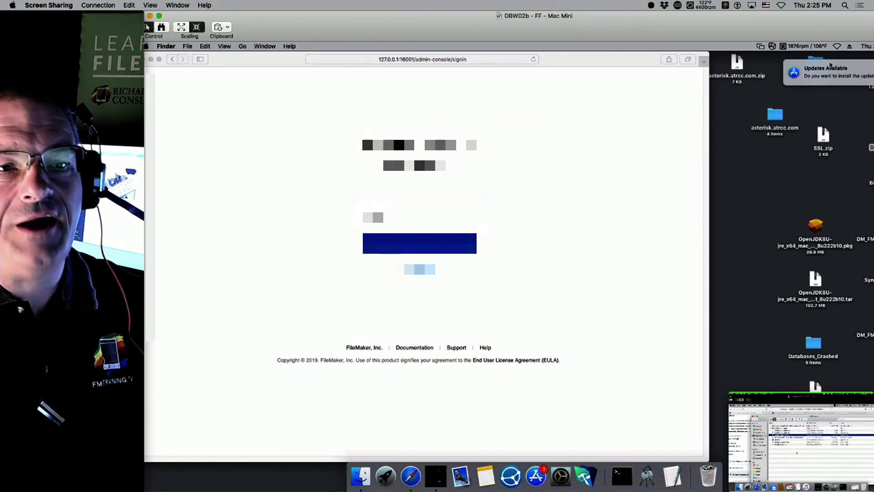
Step: Dismiss the Updates Available notification and reposition the remote screen and webcam windows
{"action": "left_click_drag", "start_coordinate": [795, 22], "coordinate": [767, 28]}
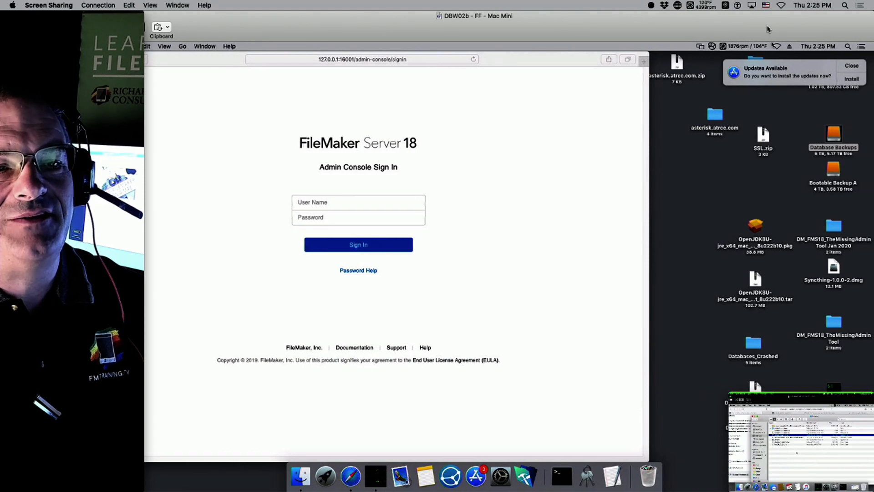
{"action": "left_click", "coordinate": [854, 65]}
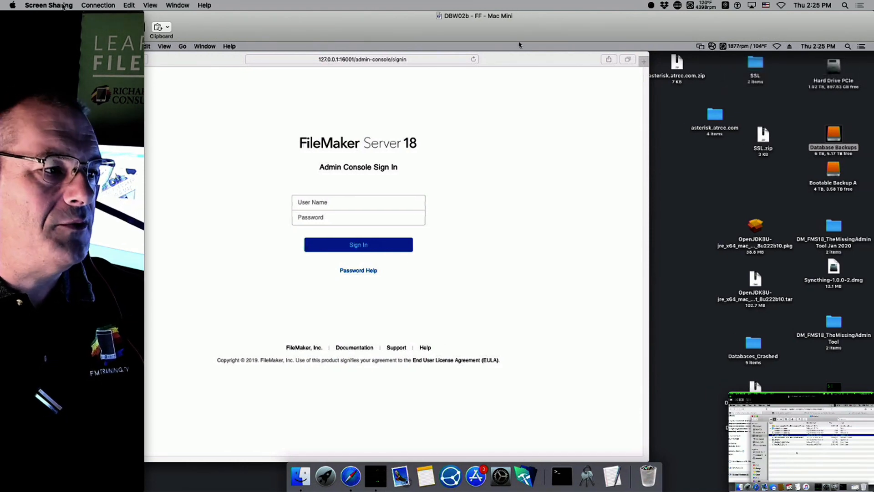
{"action": "left_click_drag", "start_coordinate": [100, 19], "coordinate": [189, 20]}
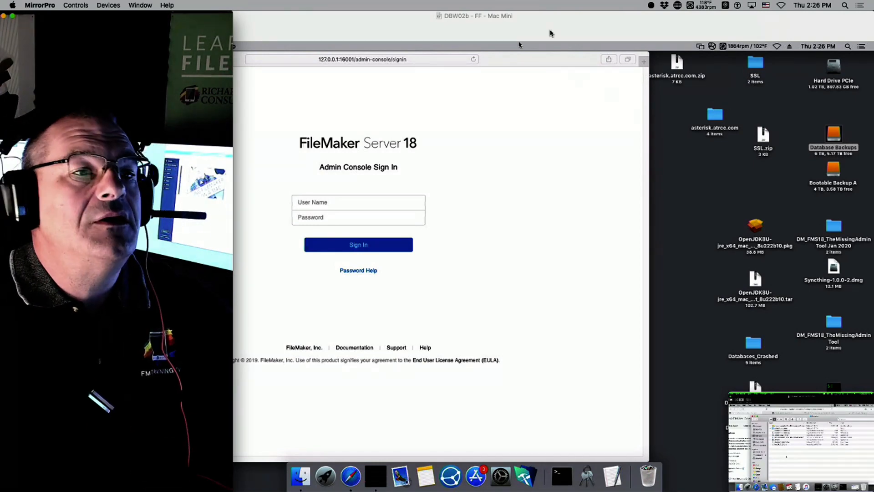
{"action": "left_click_drag", "start_coordinate": [548, 27], "coordinate": [718, 19]}
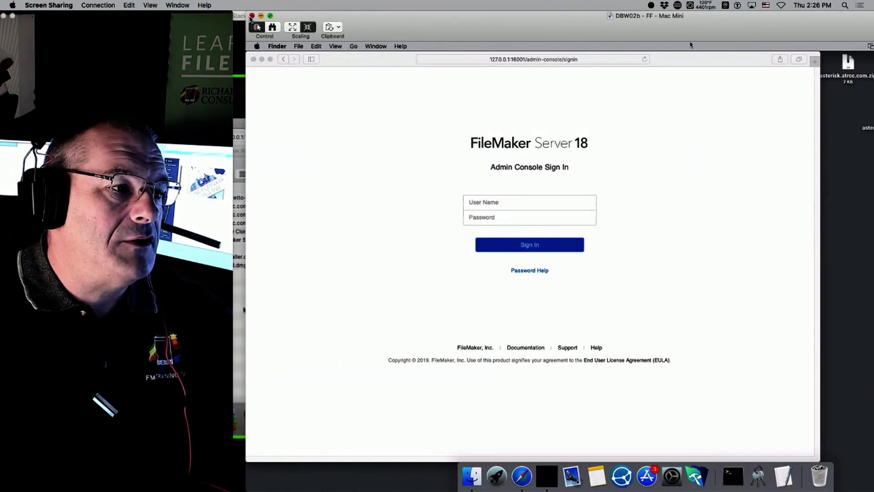
Step: Close the second server's Screen Sharing session and make the first server's shared screen full-screen in the Slack call
{"action": "left_click", "coordinate": [252, 17]}
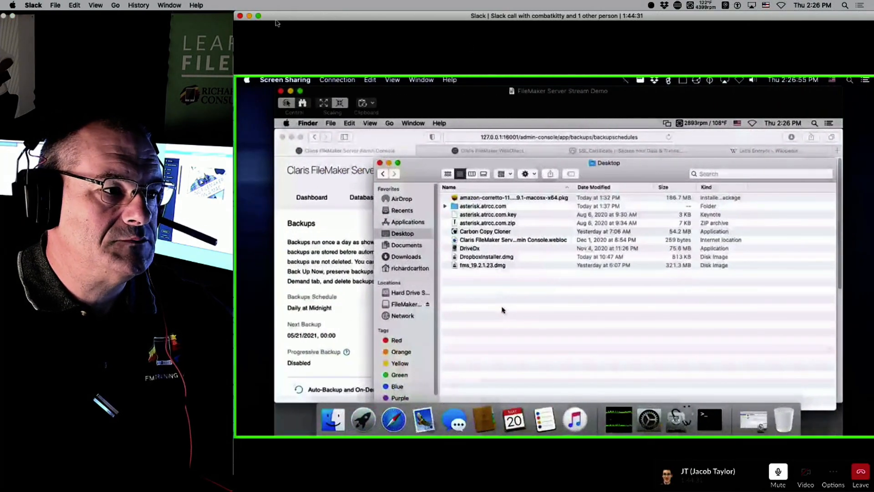
{"action": "left_click", "coordinate": [252, 16]}
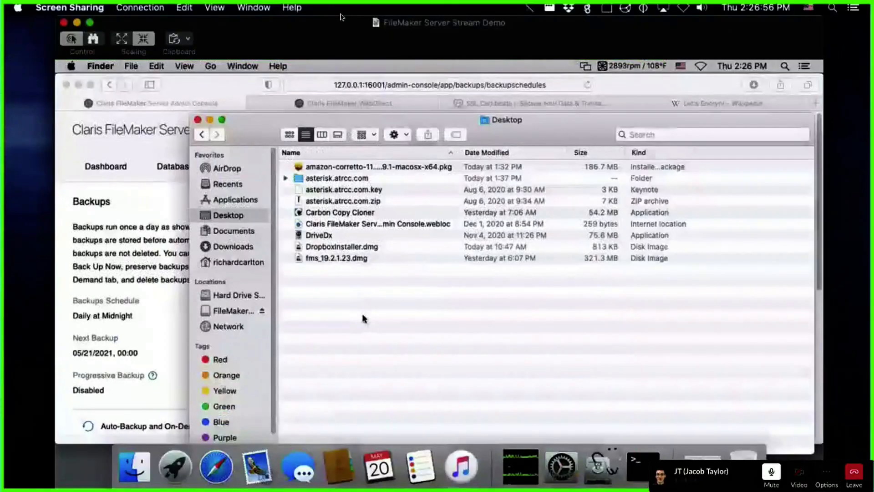
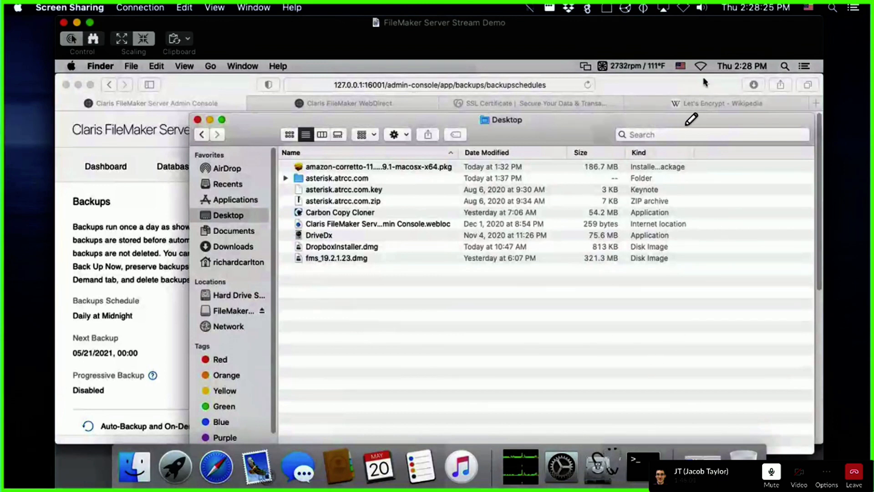
Step: Open the Macs Fan Control menu in the menu bar to view the fan presets
{"action": "left_click", "coordinate": [639, 65]}
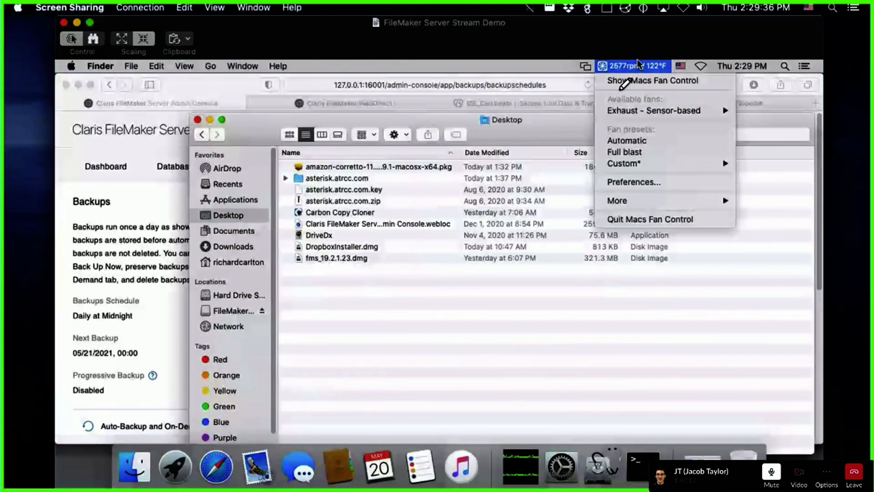
Step: Move DriveDx and Carbon Copy Cloner into Applications, replacing the old DriveDx, then launch DriveDx
{"action": "left_click", "coordinate": [638, 64]}
{"action": "left_click", "coordinate": [322, 236]}
{"action": "left_click", "coordinate": [380, 212], "text": "super"}
{"action": "left_click_drag", "start_coordinate": [380, 212], "coordinate": [229, 201]}
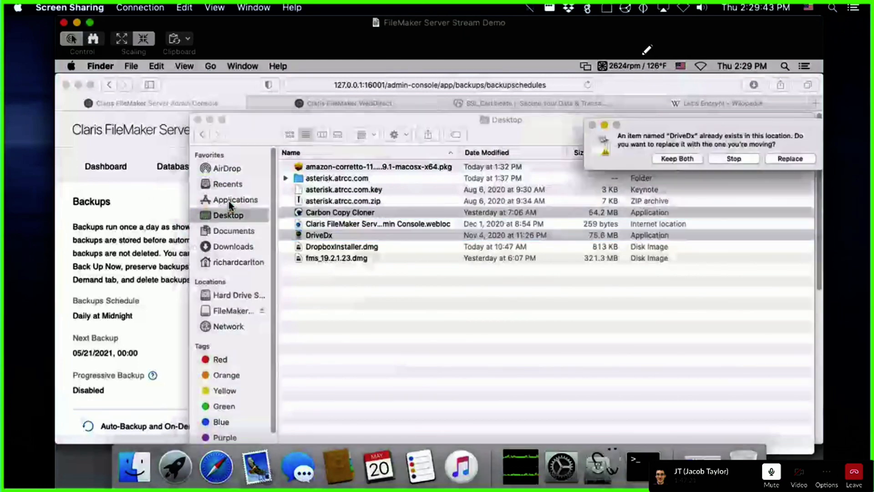
{"action": "left_click", "coordinate": [792, 158]}
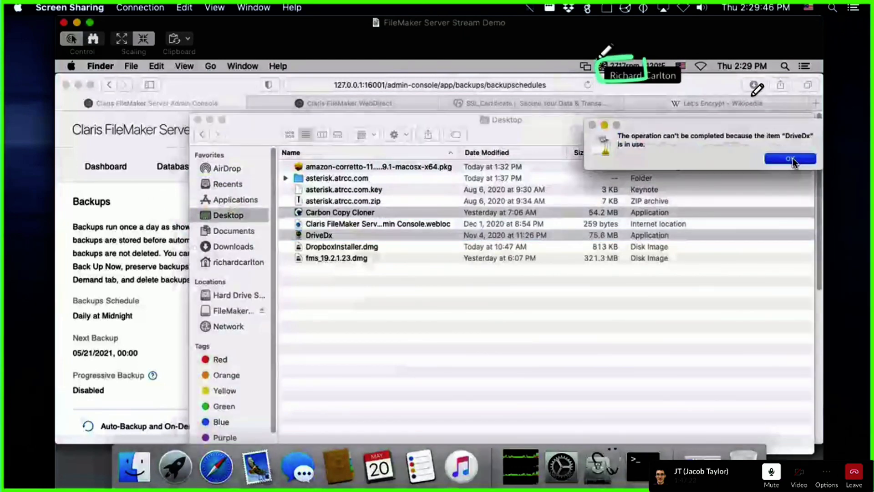
{"action": "left_click", "coordinate": [792, 158]}
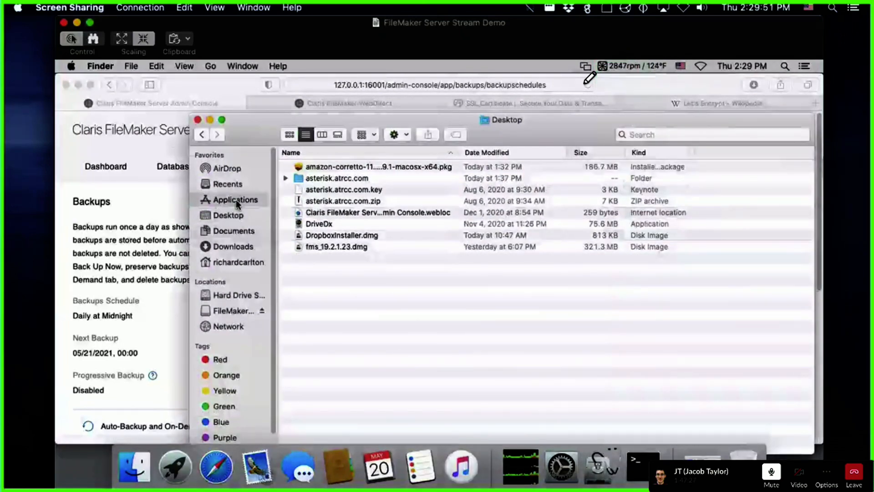
{"action": "left_click", "coordinate": [236, 199]}
{"action": "left_click", "coordinate": [491, 280]}
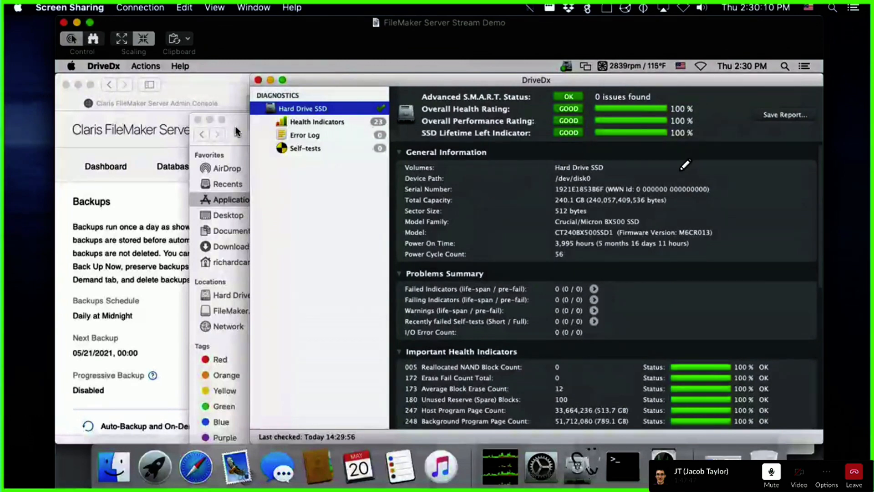
Step: Review DriveDx's SSD report (S.M.A.R.T. OK, 0 issues, 100% health), then return to the Backups page
{"action": "mouse_move", "coordinate": [697, 133]}
{"action": "left_mouse_down"}
{"action": "mouse_move", "coordinate": [729, 163]}
{"action": "mouse_move", "coordinate": [740, 158]}
{"action": "left_mouse_up"}
{"action": "left_click_drag", "start_coordinate": [604, 73], "coordinate": [531, 77]}
{"action": "left_click_drag", "start_coordinate": [803, 205], "coordinate": [809, 212]}
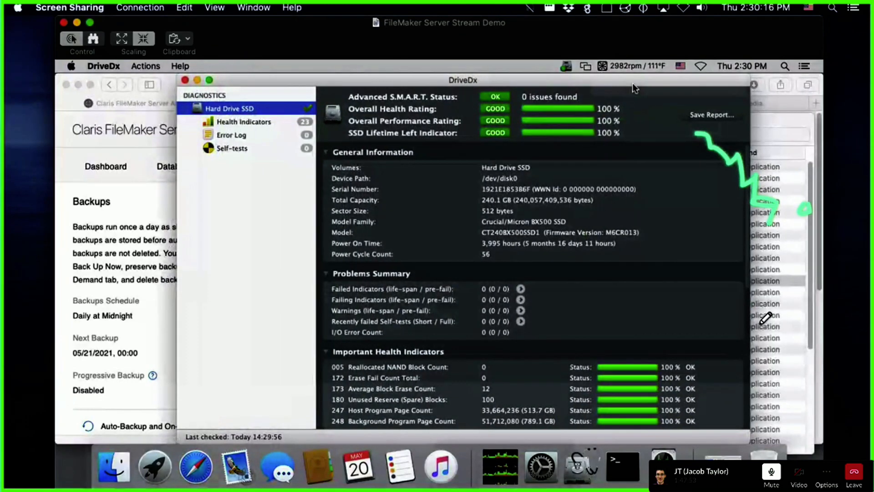
{"action": "mouse_move", "coordinate": [780, 253]}
{"action": "left_mouse_down"}
{"action": "mouse_move", "coordinate": [762, 279]}
{"action": "mouse_move", "coordinate": [769, 285]}
{"action": "mouse_move", "coordinate": [834, 244]}
{"action": "left_mouse_up"}
{"action": "left_click_drag", "start_coordinate": [846, 249], "coordinate": [818, 294]}
{"action": "mouse_move", "coordinate": [829, 281]}
{"action": "left_mouse_down"}
{"action": "mouse_move", "coordinate": [839, 288]}
{"action": "mouse_move", "coordinate": [830, 289]}
{"action": "left_mouse_up"}
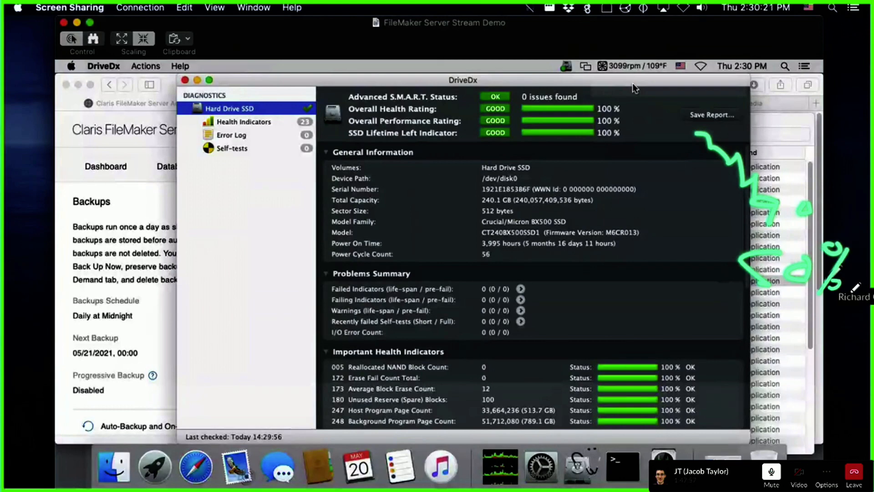
{"action": "left_click_drag", "start_coordinate": [766, 283], "coordinate": [714, 286]}
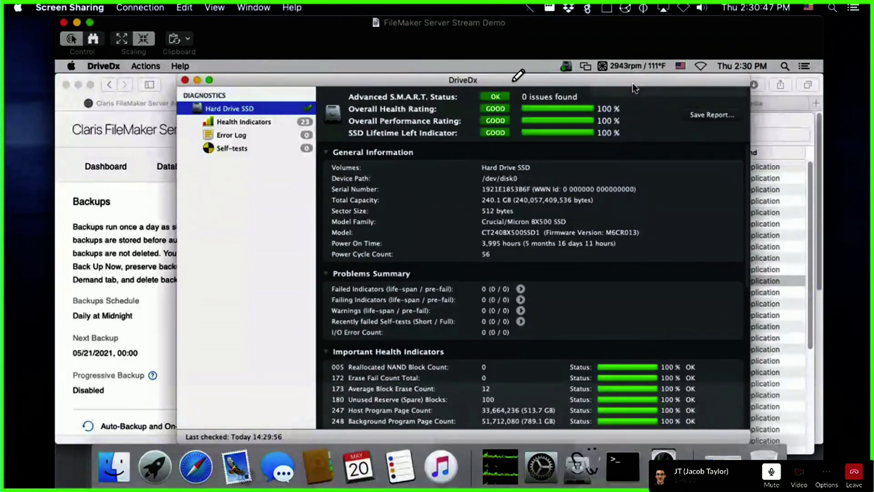
{"action": "left_click", "coordinate": [137, 196]}
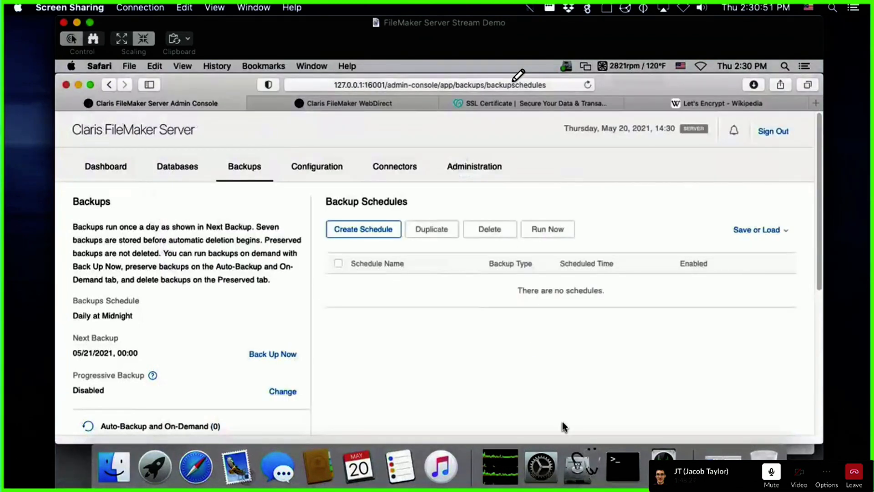
Step: Launch System Preferences, show all preference panes, and shift the window left
{"action": "left_click", "coordinate": [542, 469]}
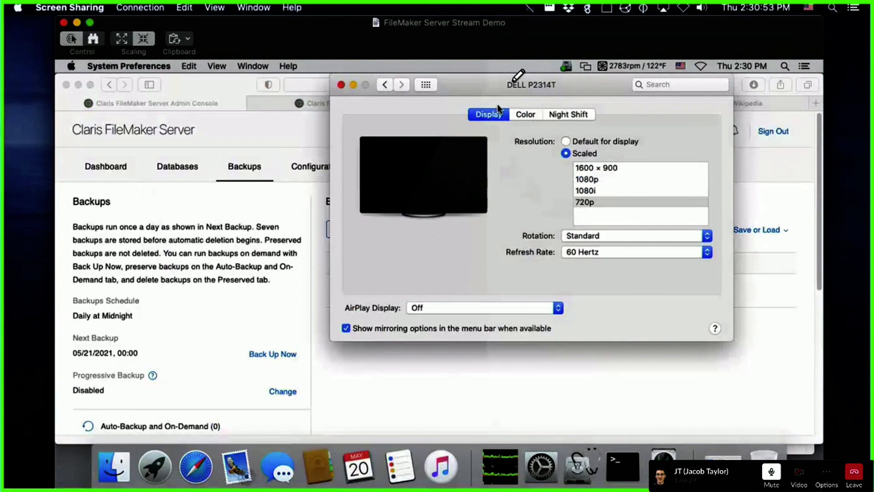
{"action": "left_click", "coordinate": [426, 84]}
{"action": "left_click_drag", "start_coordinate": [493, 86], "coordinate": [437, 62]}
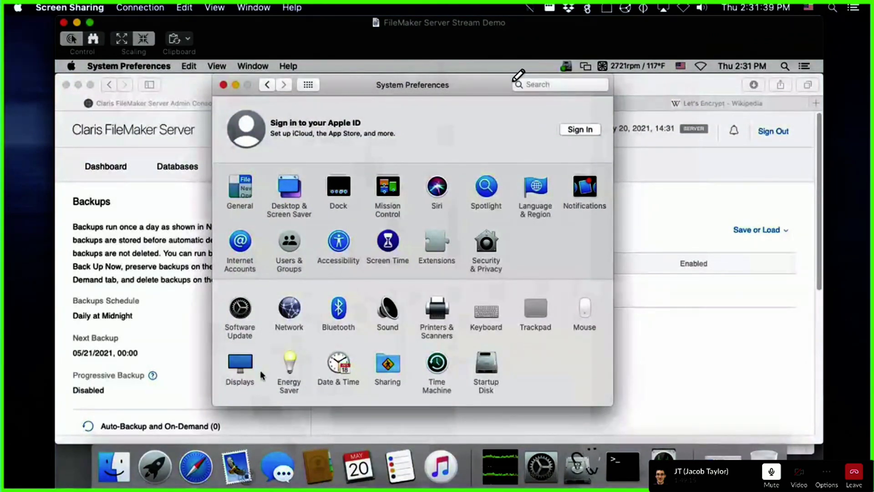
{"action": "left_click", "coordinate": [289, 371]}
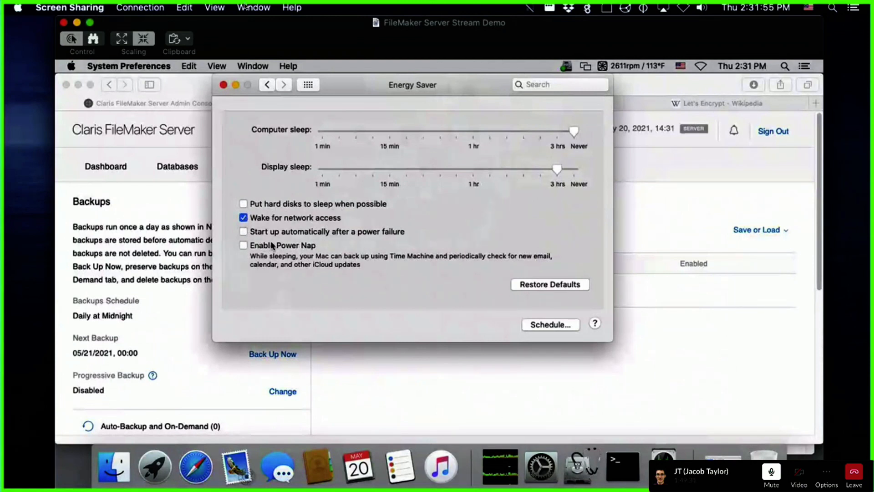
{"action": "mouse_move", "coordinate": [395, 225]}
{"action": "left_mouse_down"}
{"action": "mouse_move", "coordinate": [440, 222]}
{"action": "mouse_move", "coordinate": [390, 249]}
{"action": "left_mouse_up"}
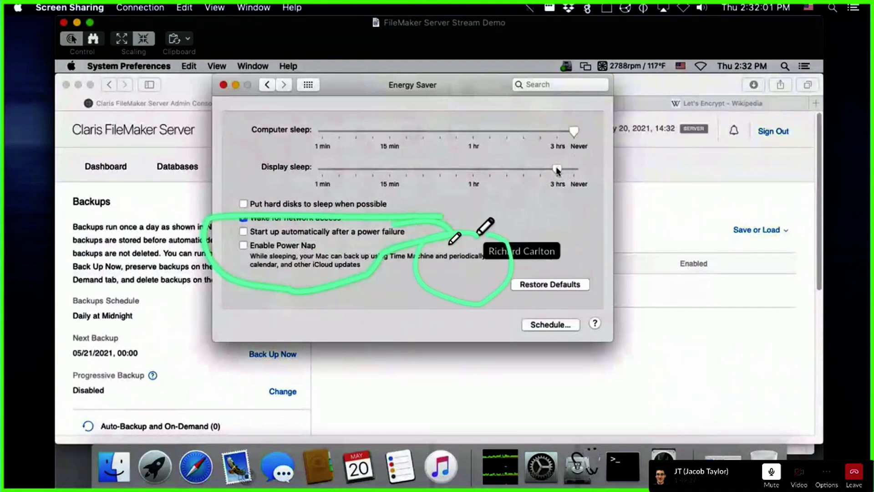
{"action": "left_click", "coordinate": [313, 86]}
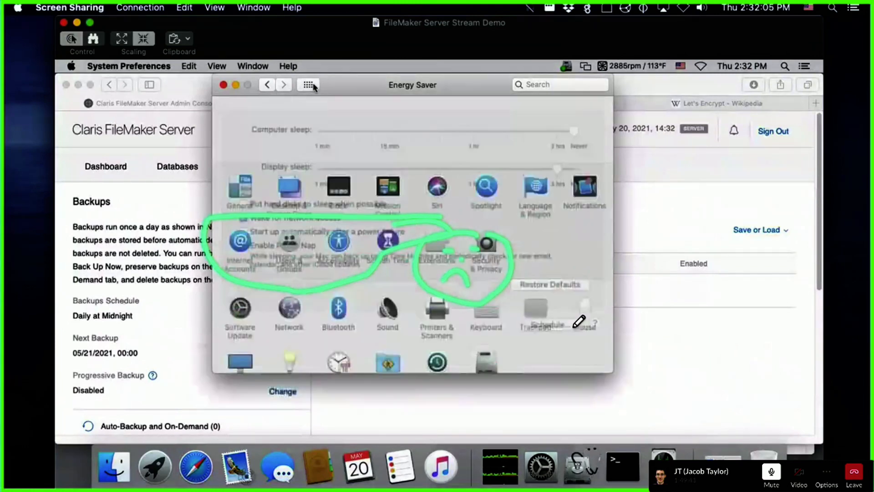
{"action": "left_click", "coordinate": [239, 364]}
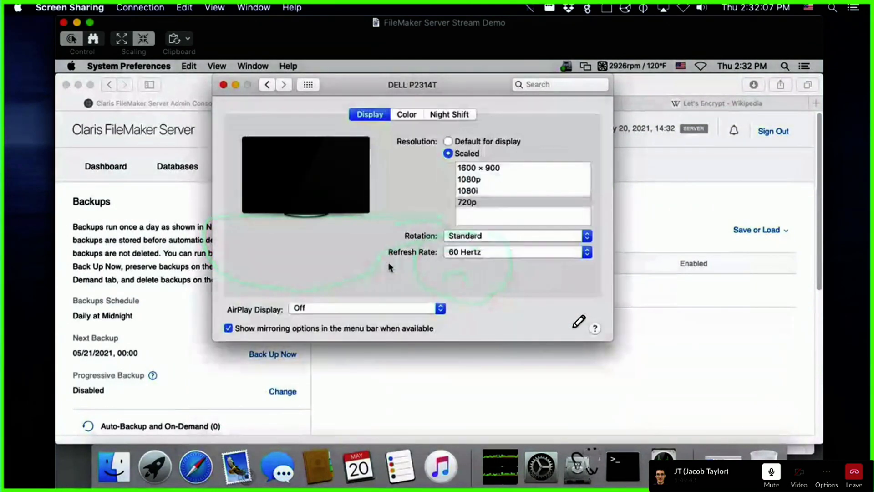
{"action": "left_click", "coordinate": [312, 85]}
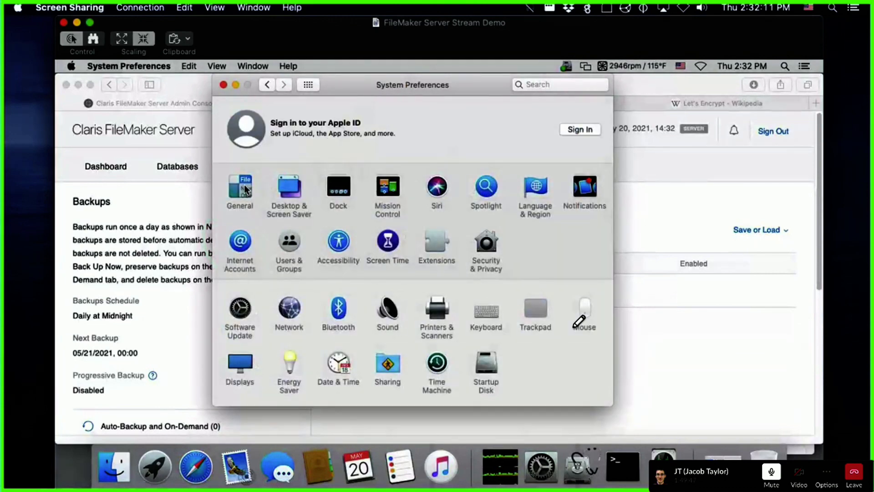
Step: Confirm in Desktop & Screen Saver that the screen saver never starts, then return to Backups
{"action": "left_click", "coordinate": [286, 191]}
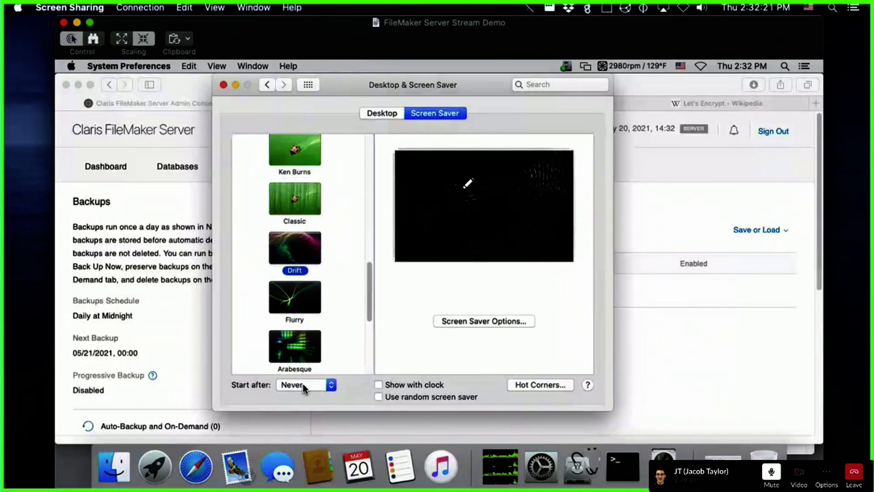
{"action": "mouse_move", "coordinate": [481, 184]}
{"action": "left_mouse_down"}
{"action": "mouse_move", "coordinate": [451, 208]}
{"action": "mouse_move", "coordinate": [476, 171]}
{"action": "left_mouse_up"}
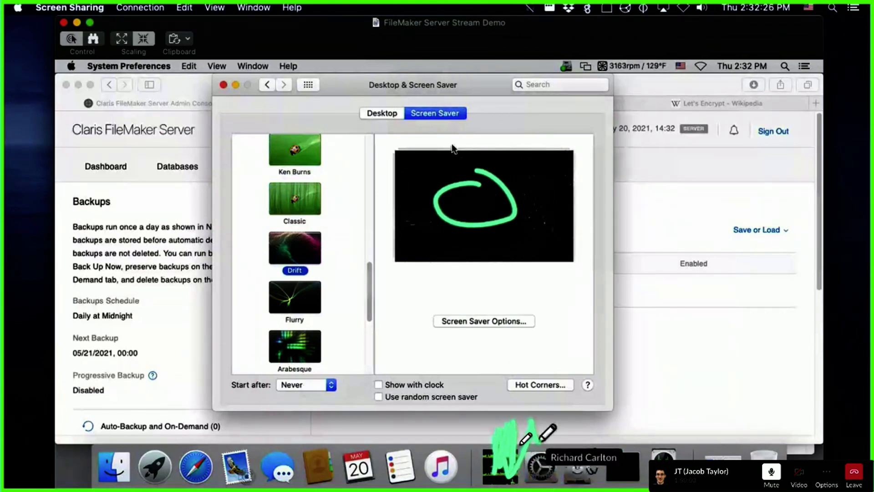
{"action": "left_click", "coordinate": [396, 113]}
{"action": "left_click", "coordinate": [308, 84]}
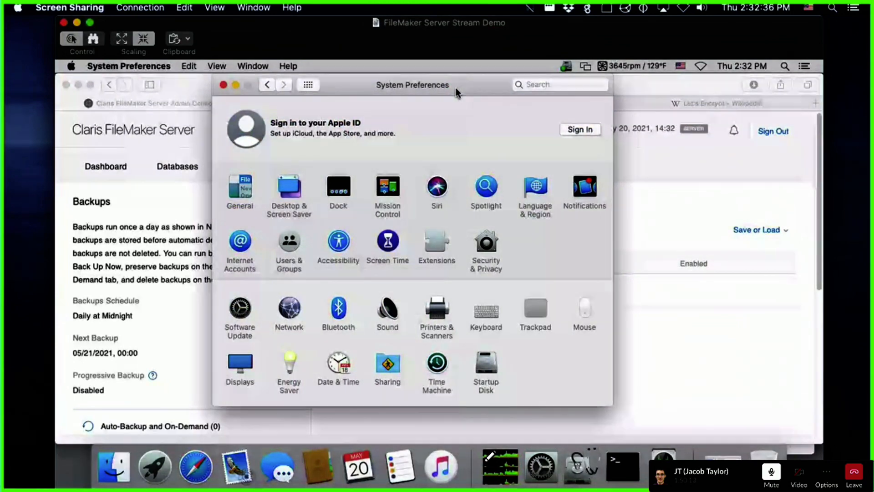
{"action": "left_click", "coordinate": [731, 185]}
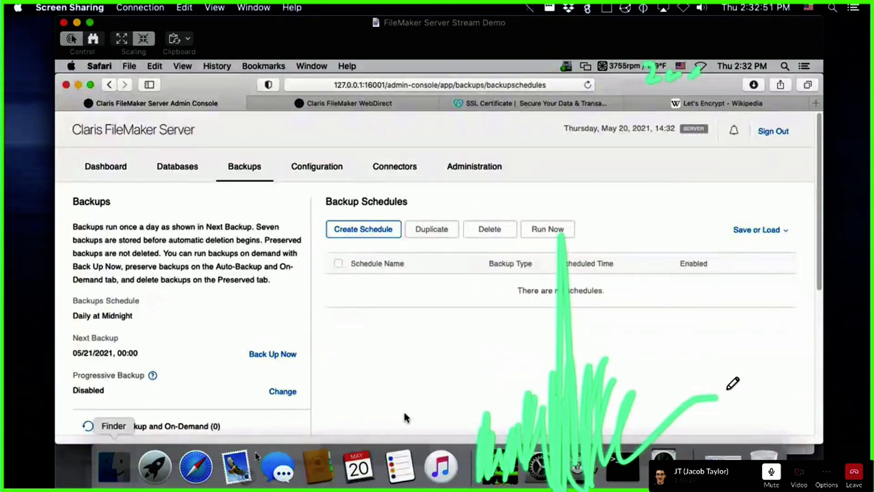
Step: Open a Finder window on the remote Mac's Applications folder
{"action": "left_click", "coordinate": [111, 461]}
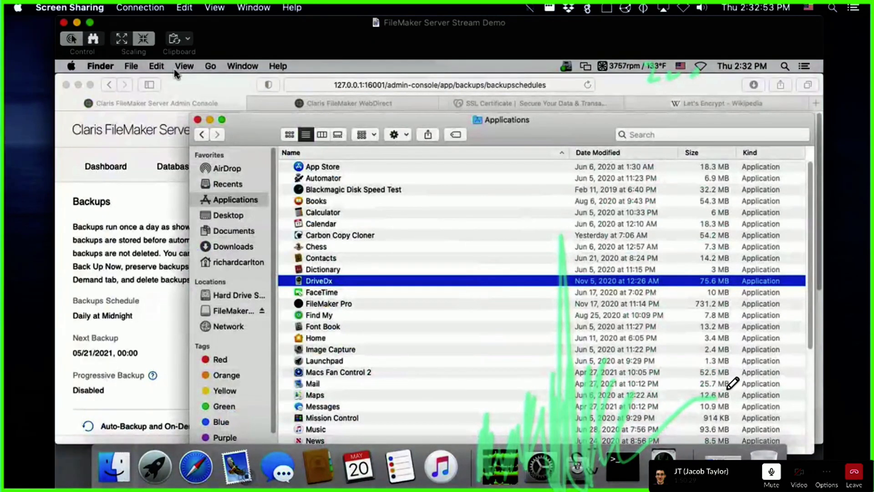
Step: Bring the FileMaker Server Backup Schedules page back in front of Finder
{"action": "left_click", "coordinate": [126, 221]}
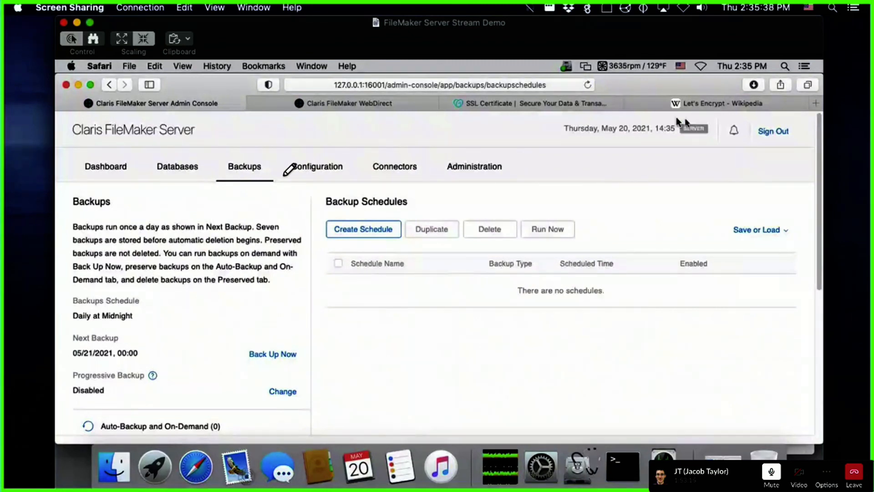
Step: Close the Let's Encrypt, SSL Certificate and WebDirect browser tabs
{"action": "left_click", "coordinate": [631, 103]}
{"action": "left_click", "coordinate": [572, 105]}
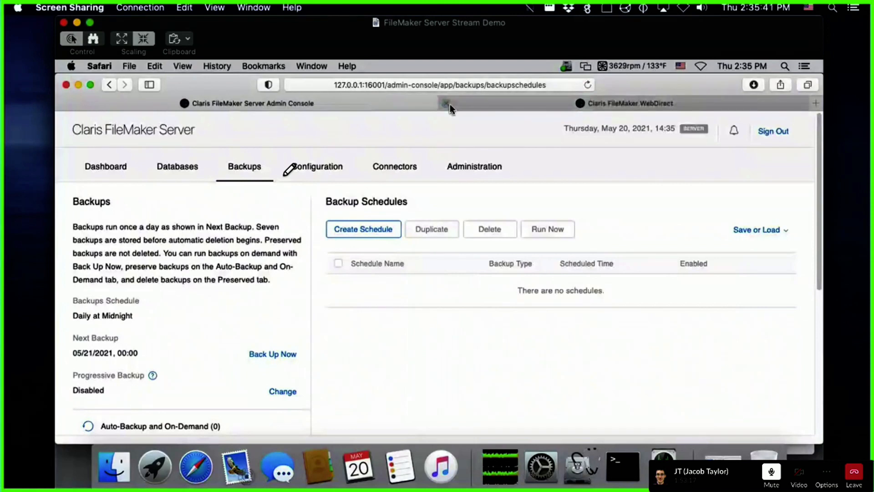
{"action": "left_click", "coordinate": [450, 104]}
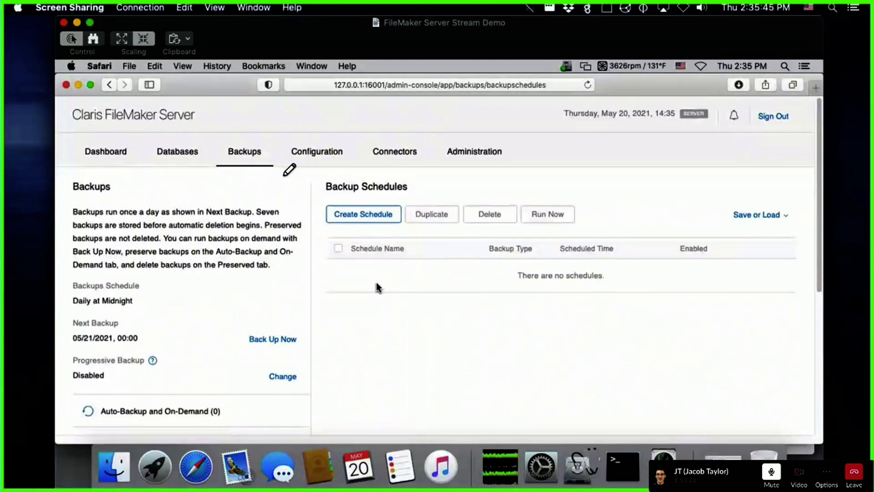
Step: Annotate the Backups page with a handwritten 19, a box around the heading, and an arrow
{"action": "mouse_move", "coordinate": [551, 2]}
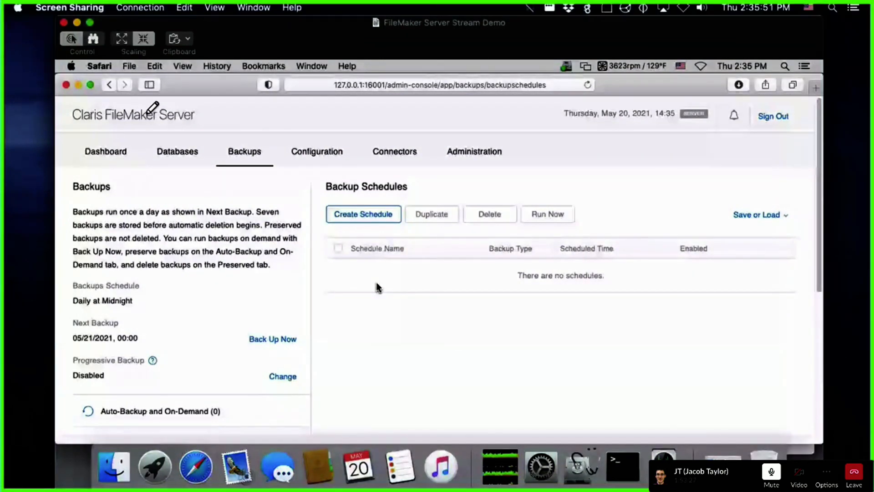
{"action": "left_click_drag", "start_coordinate": [147, 116], "coordinate": [145, 154]}
{"action": "left_click_drag", "start_coordinate": [189, 120], "coordinate": [199, 149]}
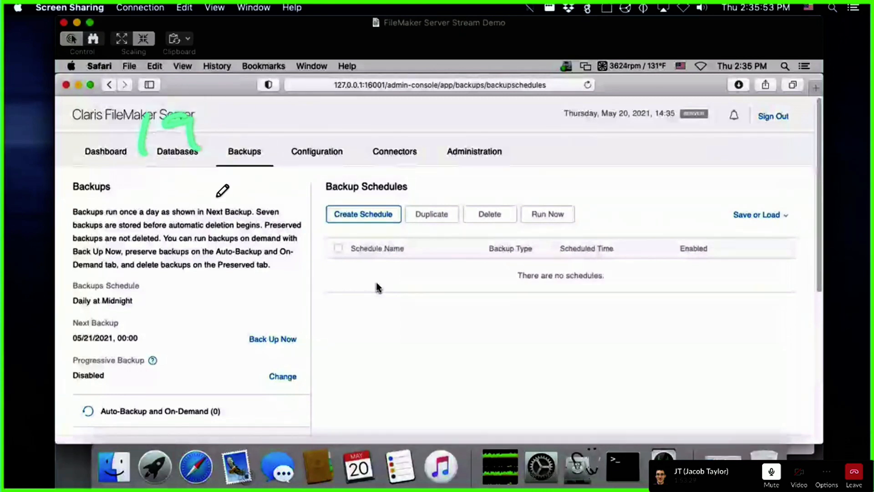
{"action": "mouse_move", "coordinate": [141, 169]}
{"action": "left_mouse_down"}
{"action": "mouse_move", "coordinate": [111, 223]}
{"action": "mouse_move", "coordinate": [108, 155]}
{"action": "mouse_move", "coordinate": [187, 182]}
{"action": "mouse_move", "coordinate": [234, 180]}
{"action": "mouse_move", "coordinate": [263, 199]}
{"action": "left_mouse_up"}
{"action": "left_click_drag", "start_coordinate": [311, 151], "coordinate": [267, 227]}
{"action": "mouse_move", "coordinate": [269, 223]}
{"action": "left_mouse_down"}
{"action": "mouse_move", "coordinate": [325, 222]}
{"action": "mouse_move", "coordinate": [320, 159]}
{"action": "left_mouse_up"}
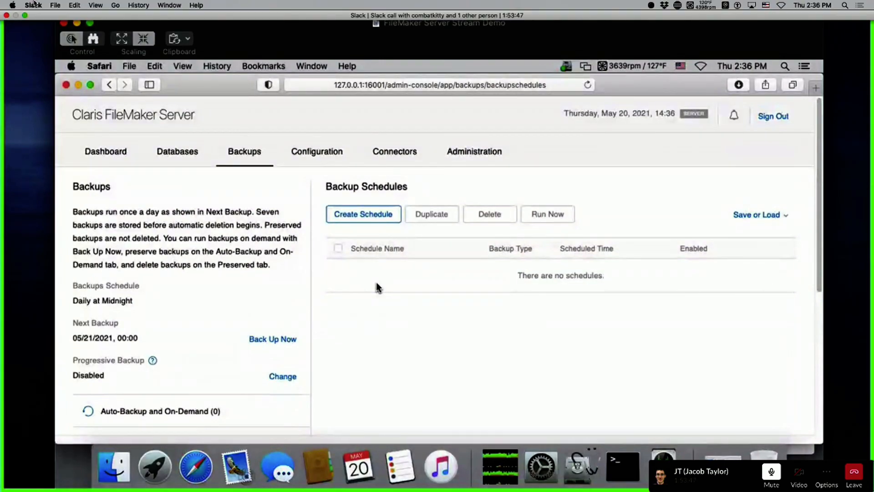
Step: Exit full screen on the call and open Configuration, showing server MacFMS, version 19.2.1.23
{"action": "left_click", "coordinate": [25, 16]}
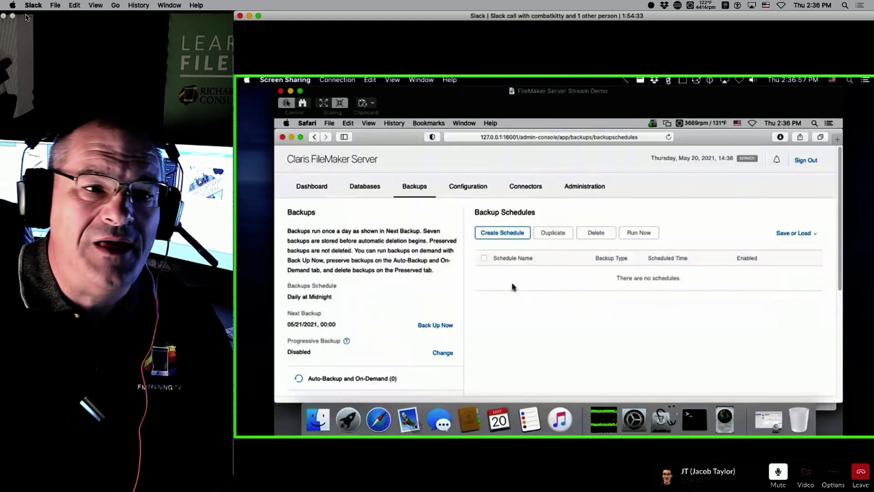
{"action": "scroll", "coordinate": [513, 286], "scroll_direction": "down", "scroll_amount": 5}
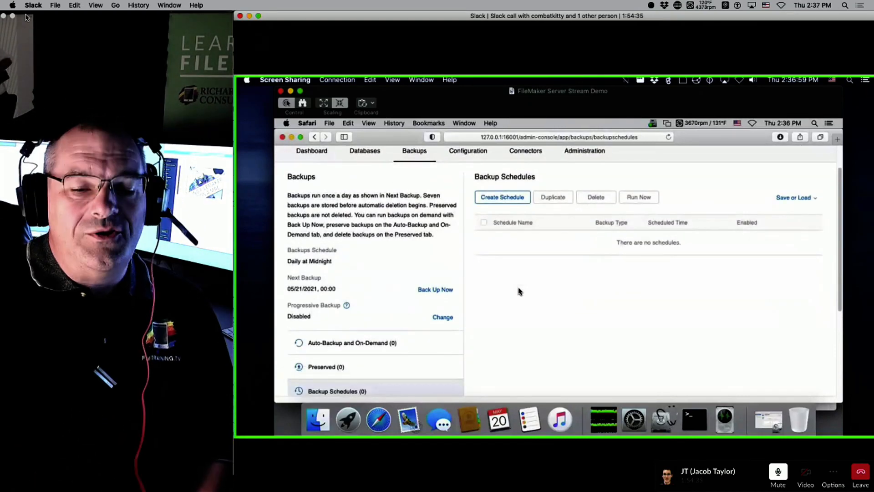
{"action": "scroll", "coordinate": [501, 313], "scroll_direction": "up", "scroll_amount": 5}
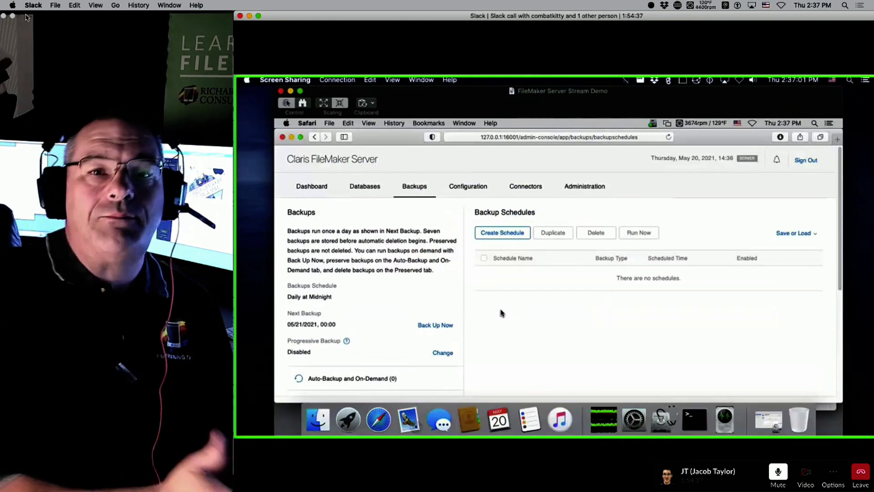
{"action": "left_click", "coordinate": [471, 191]}
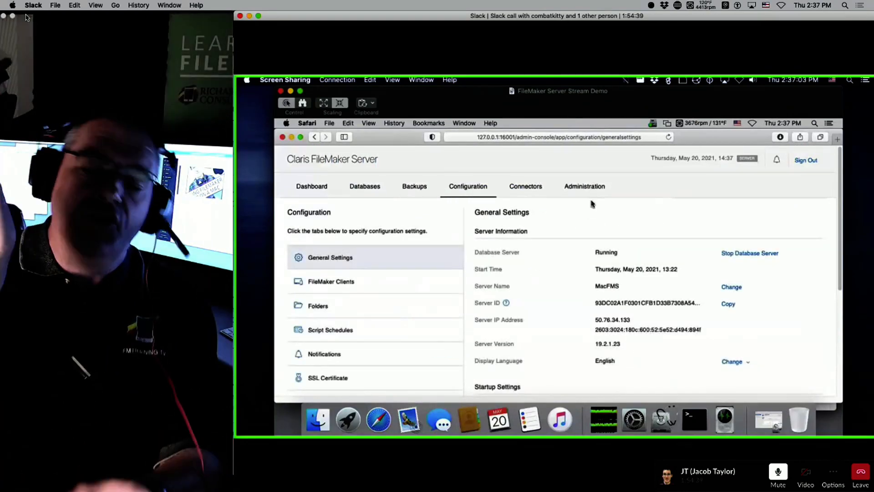
Step: Confirm macOS Catalina 10.15.7 is up to date, then move the webcam and Slack call windows aside
{"action": "left_click", "coordinate": [586, 191]}
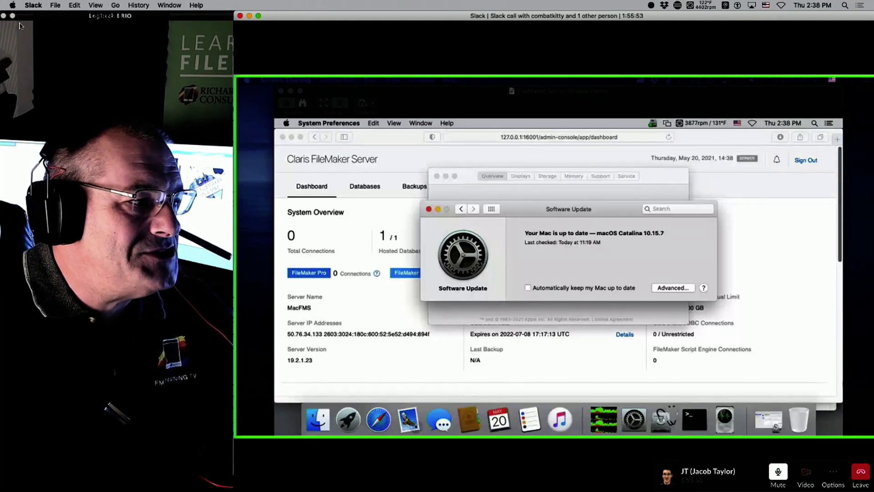
{"action": "left_click_drag", "start_coordinate": [81, 16], "coordinate": [192, 46]}
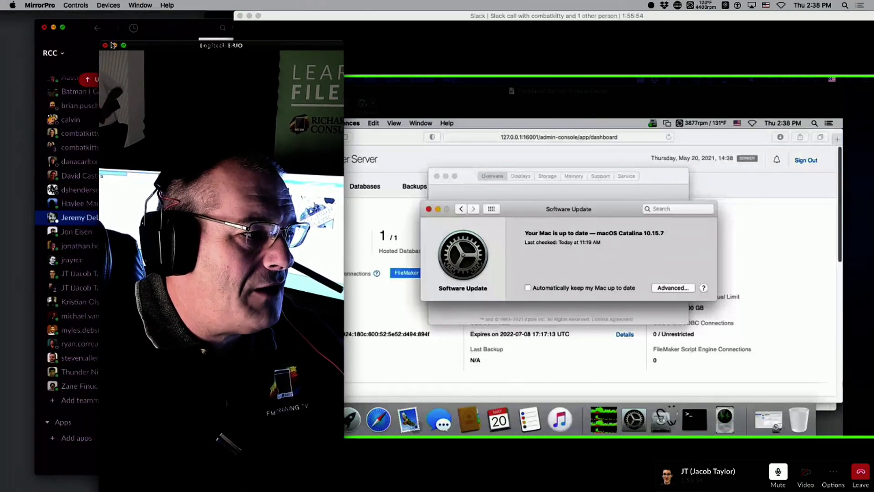
{"action": "left_click", "coordinate": [53, 27]}
{"action": "left_click_drag", "start_coordinate": [292, 16], "coordinate": [272, 384]}
Step: Hide Discord and play Twitch_Closing_Credits.mov from Broadcast Files full screen in QuickTime
{"action": "left_click", "coordinate": [526, 245]}
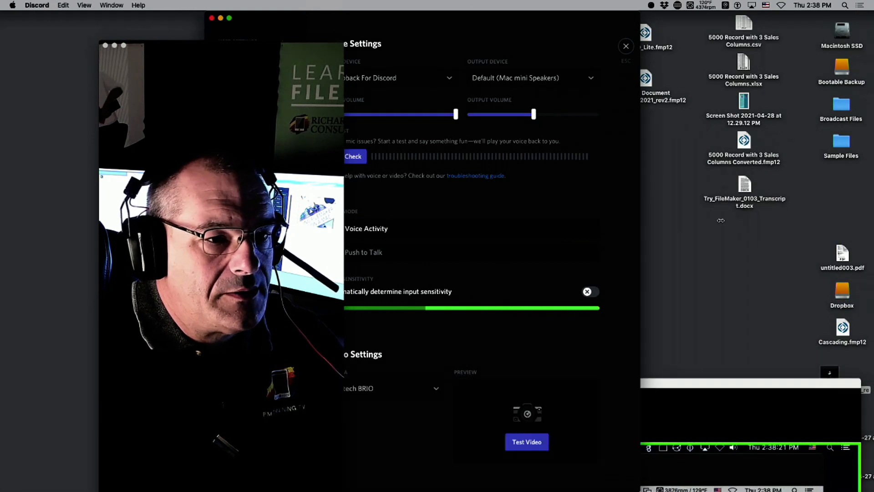
{"action": "key", "text": "super+h"}
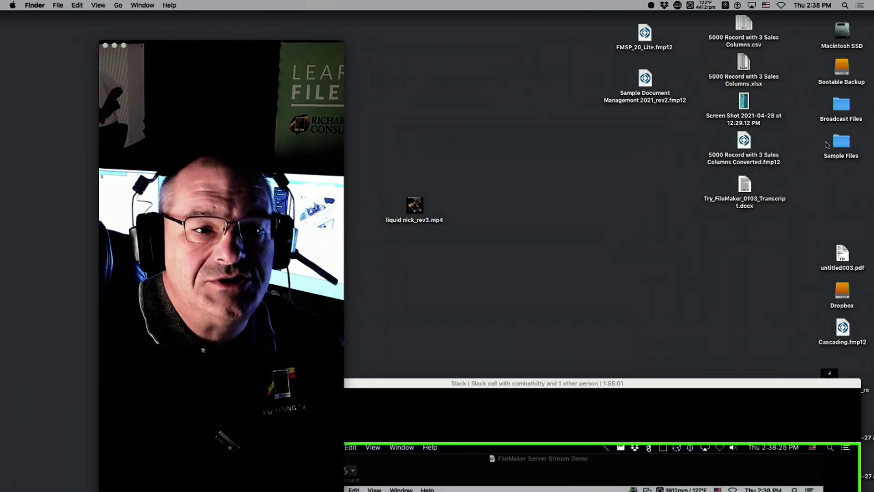
{"action": "double_click", "coordinate": [841, 105]}
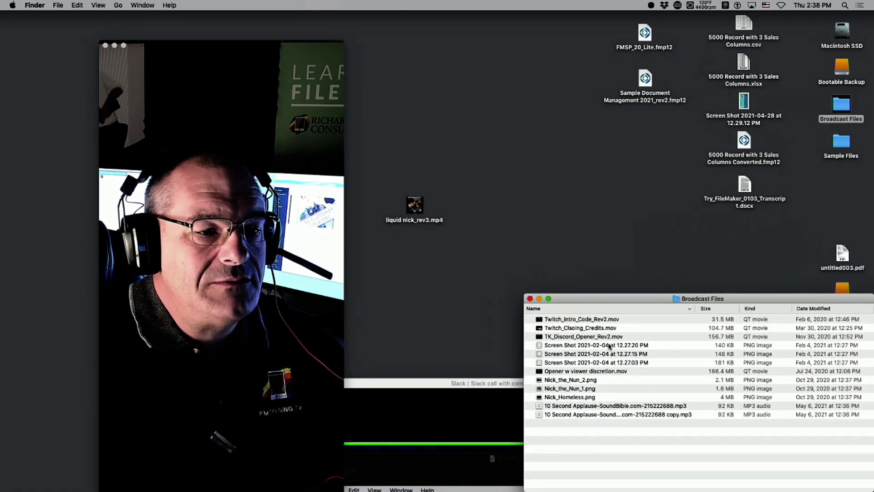
{"action": "double_click", "coordinate": [600, 329]}
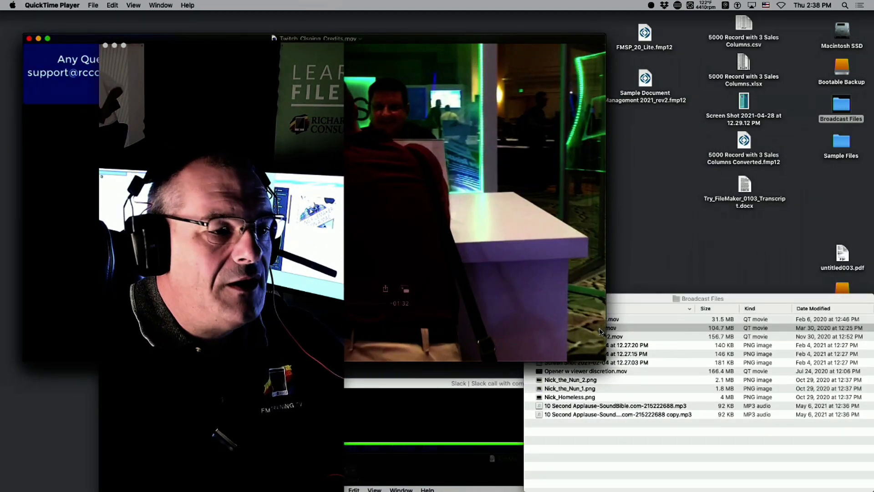
{"action": "double_click", "coordinate": [535, 293]}
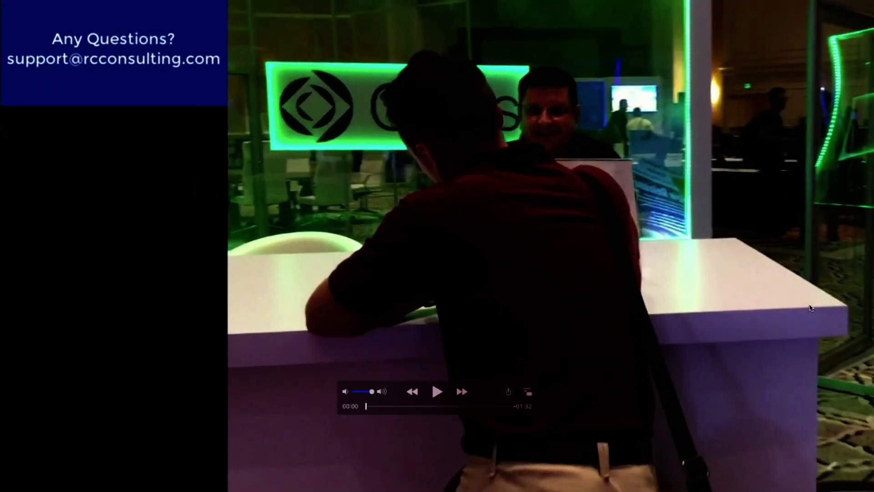